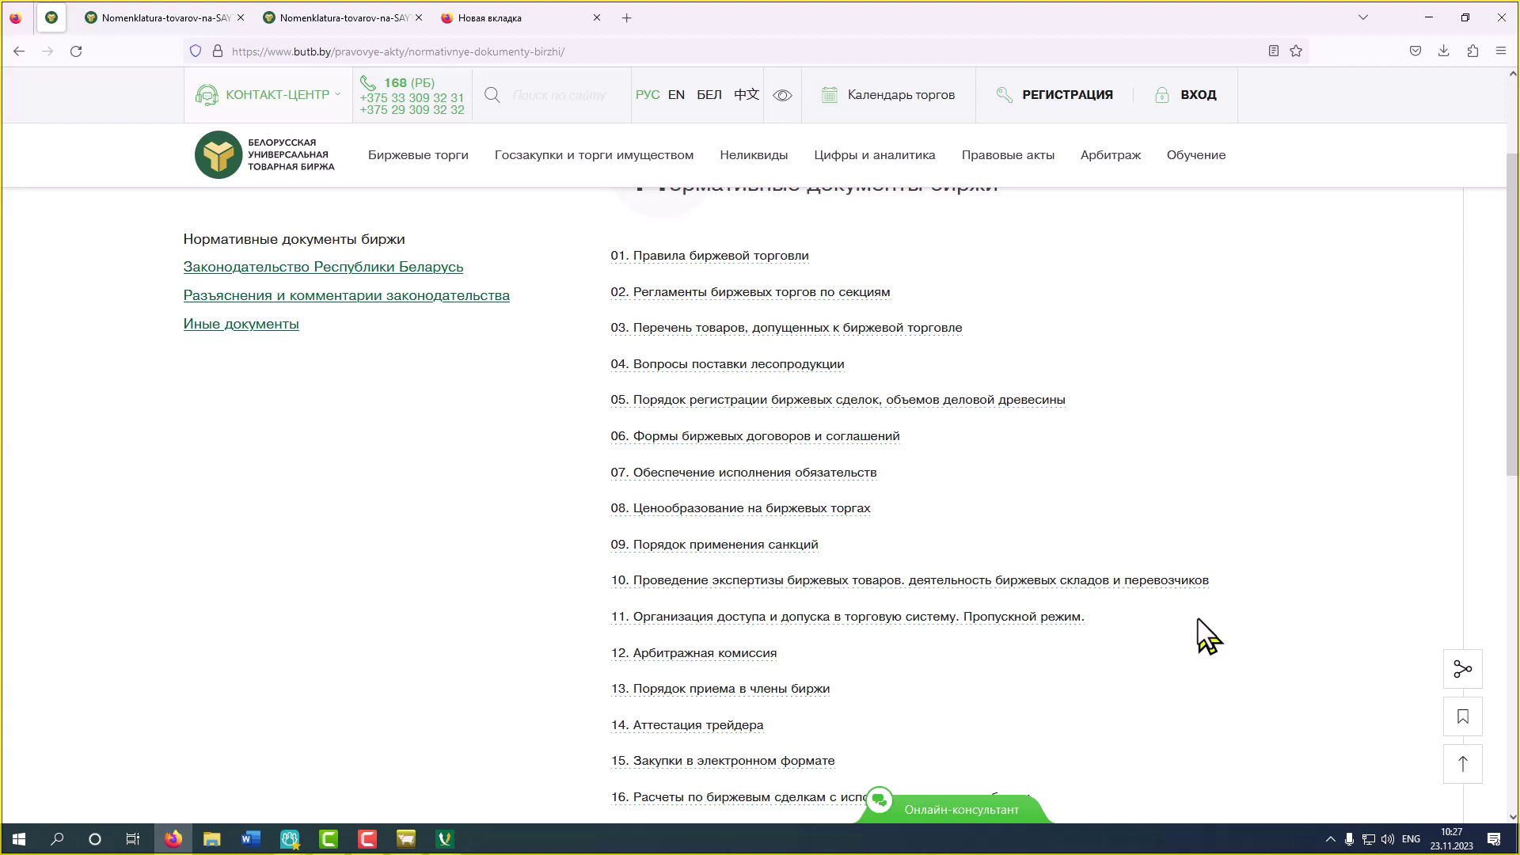
Open the exchange's Перспективные товары page and locate the OilBidLoader and OilTrader software downloads
{"action": "scroll", "coordinate": [1209, 636], "scroll_direction": "up", "scroll_amount": 2}
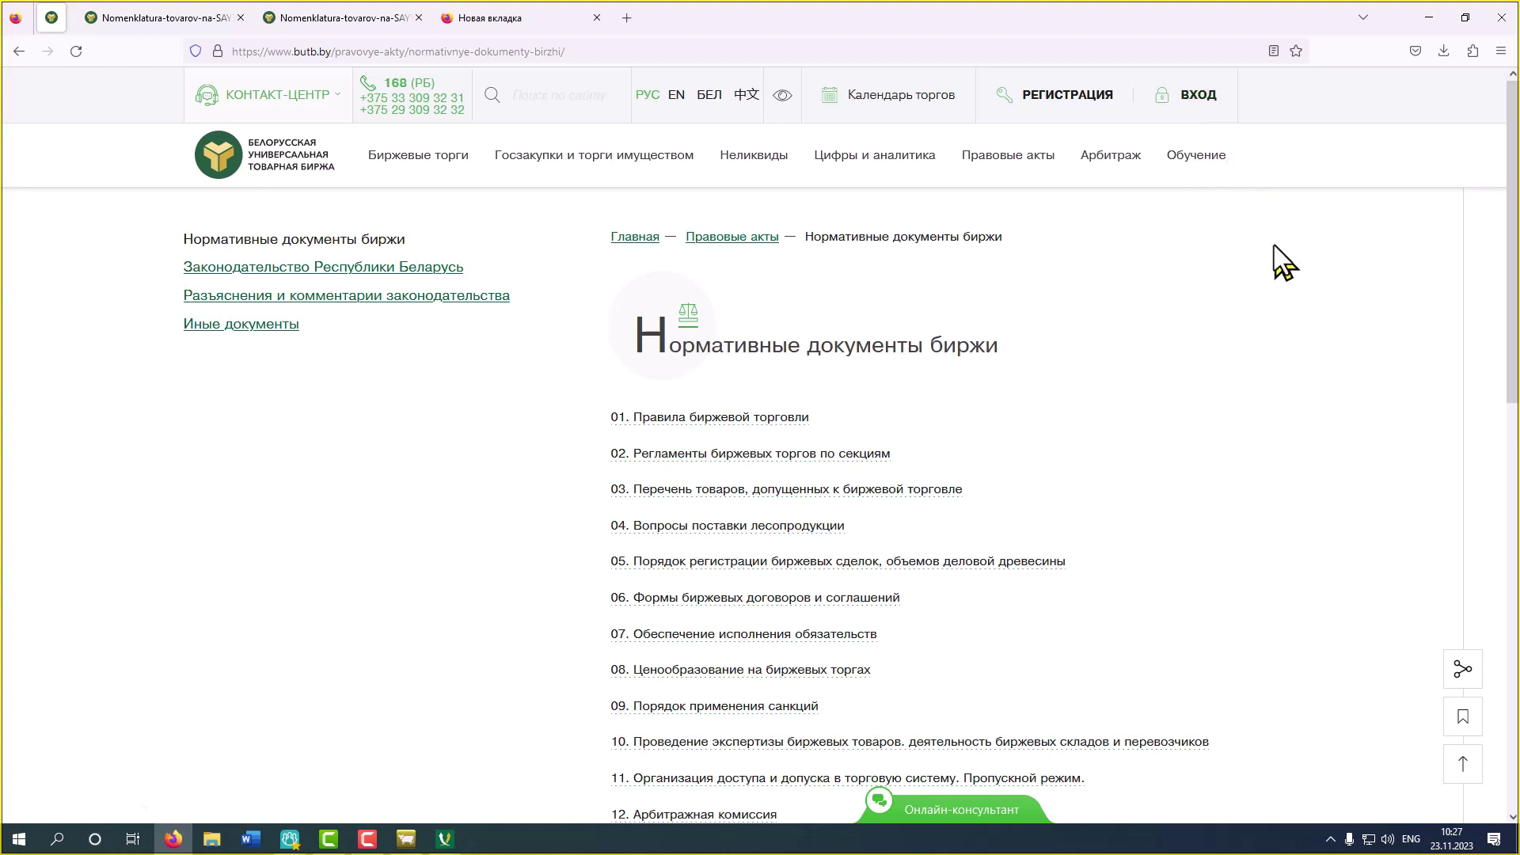
{"action": "mouse_move", "coordinate": [398, 162]}
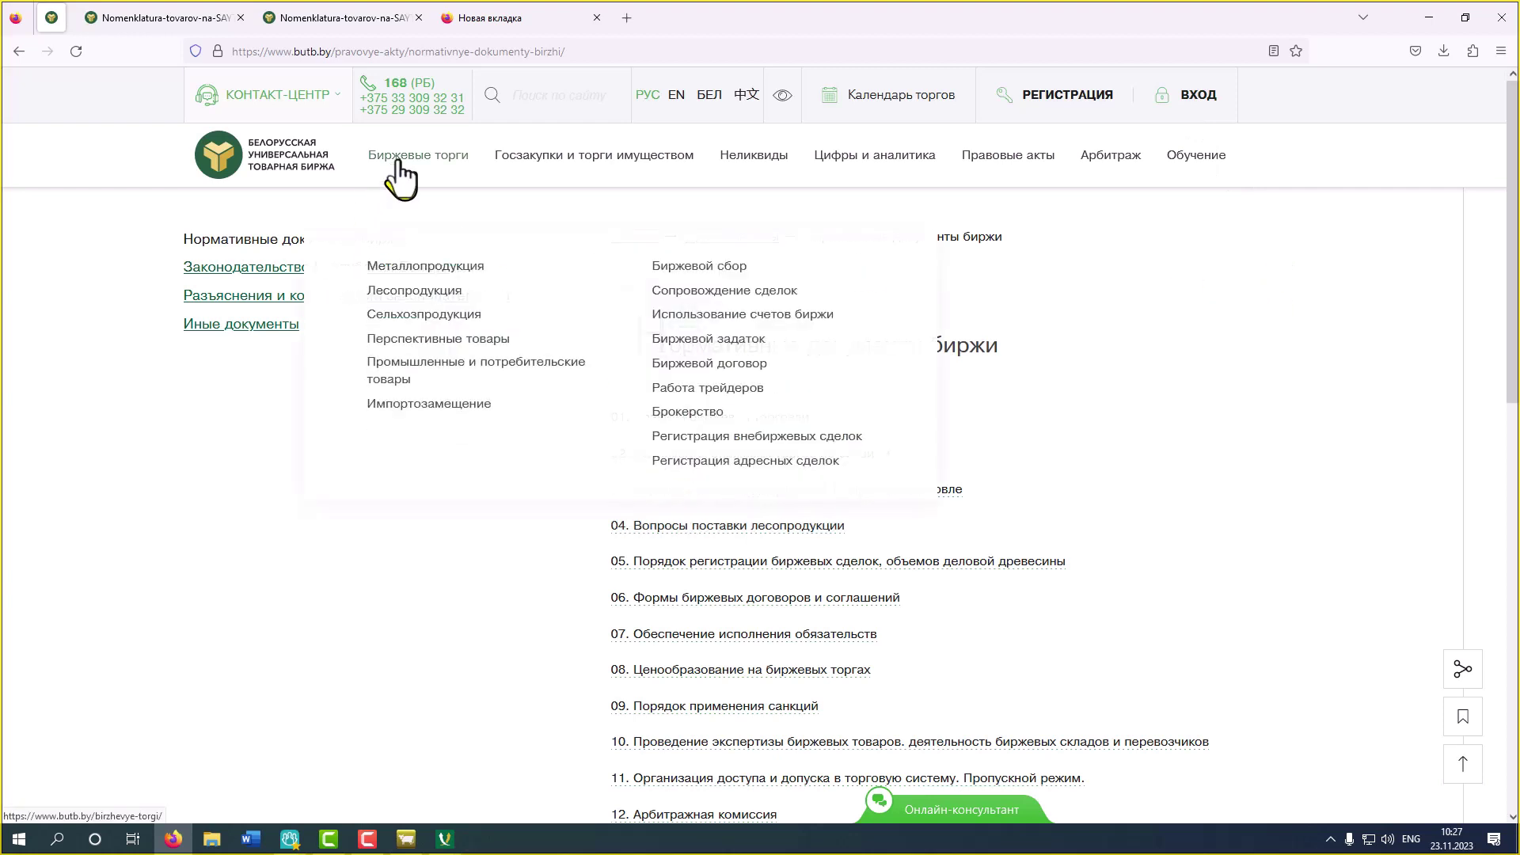
{"action": "left_click", "coordinate": [434, 298]}
{"action": "left_click", "coordinate": [760, 421]}
{"action": "scroll", "coordinate": [649, 353], "scroll_direction": "down", "scroll_amount": 4}
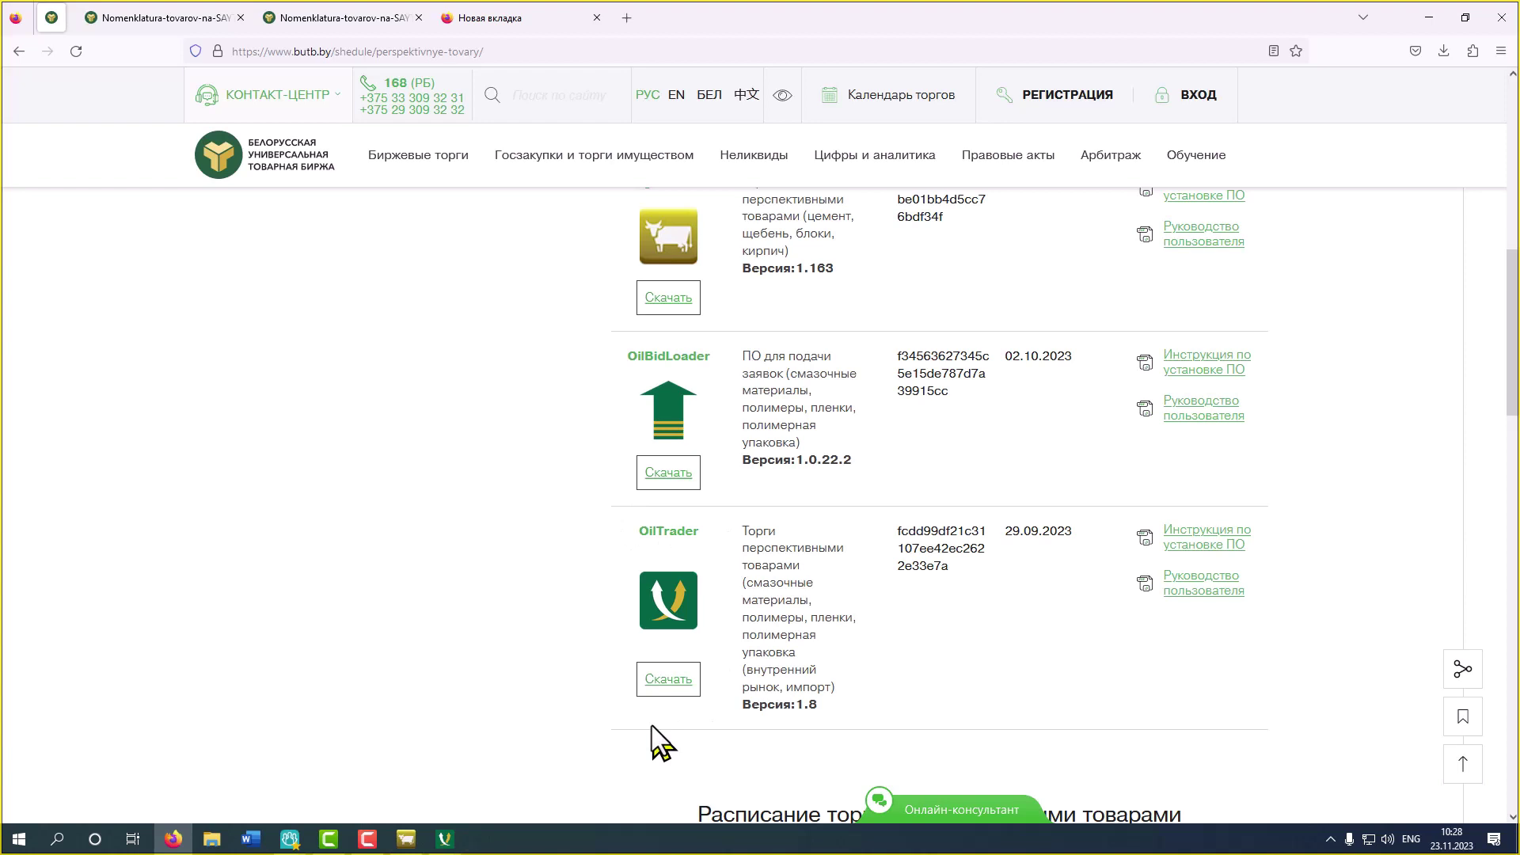
Minimize all open windows and move the bid loader and trading program shortcuts together to a new spot on the desktop
{"action": "left_click", "coordinate": [1429, 17]}
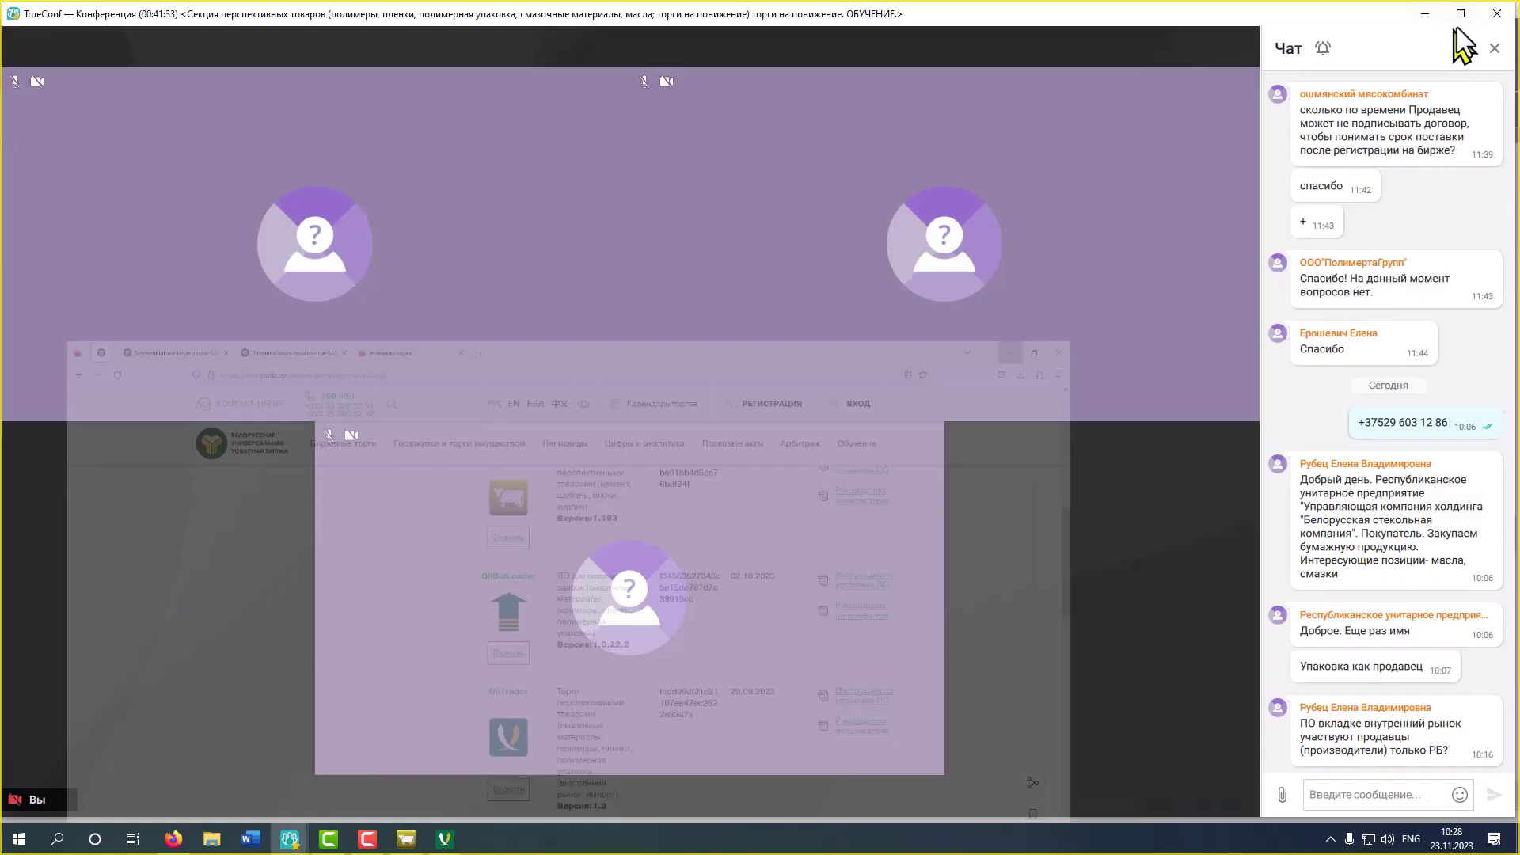
{"action": "left_click", "coordinate": [1428, 14]}
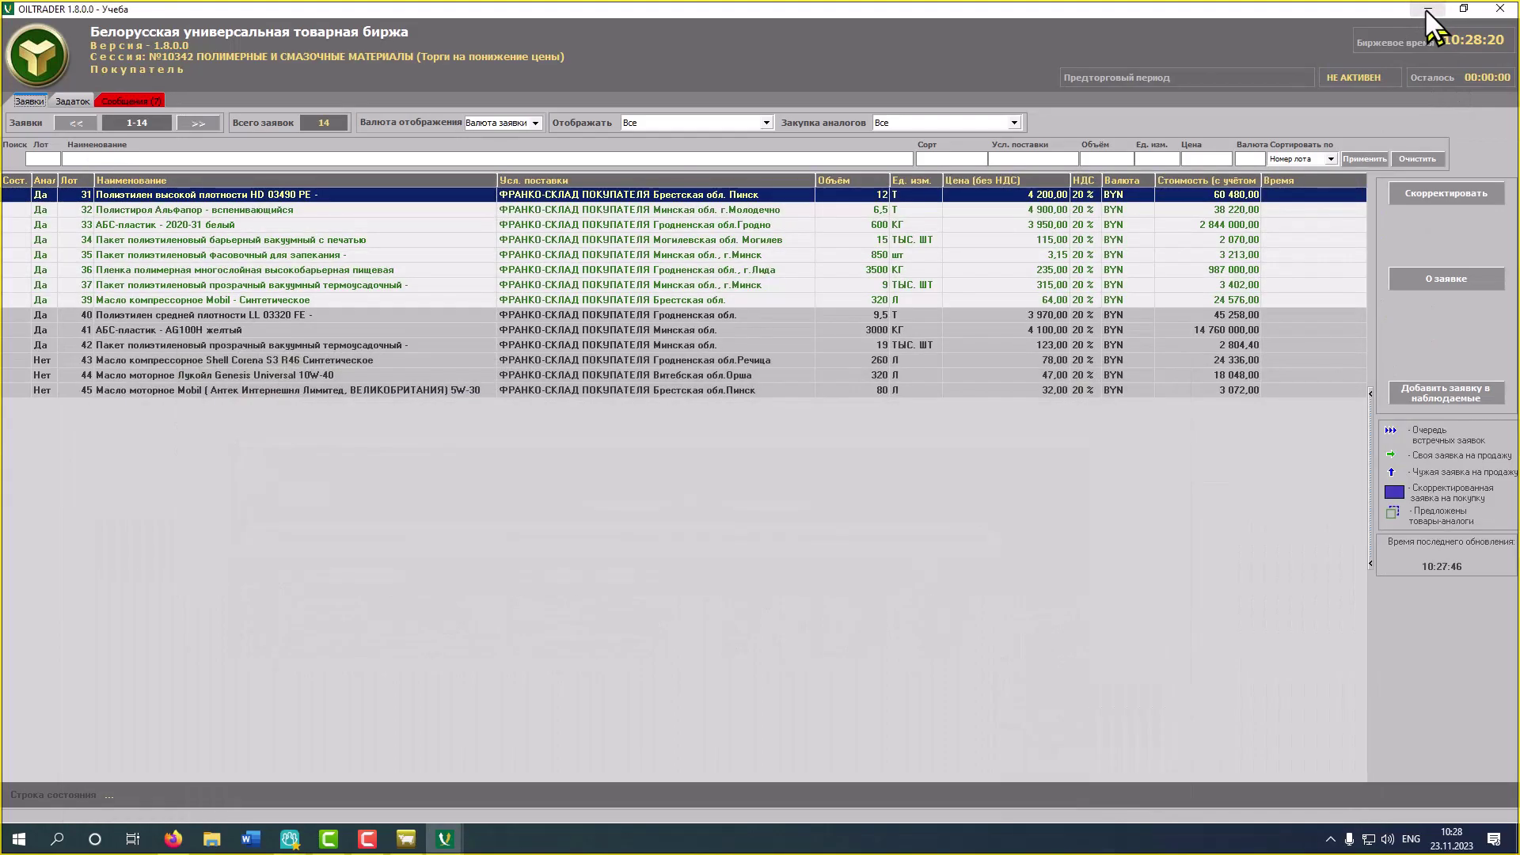
{"action": "left_click", "coordinate": [1428, 9]}
{"action": "left_click_drag", "start_coordinate": [757, 508], "coordinate": [550, 327]}
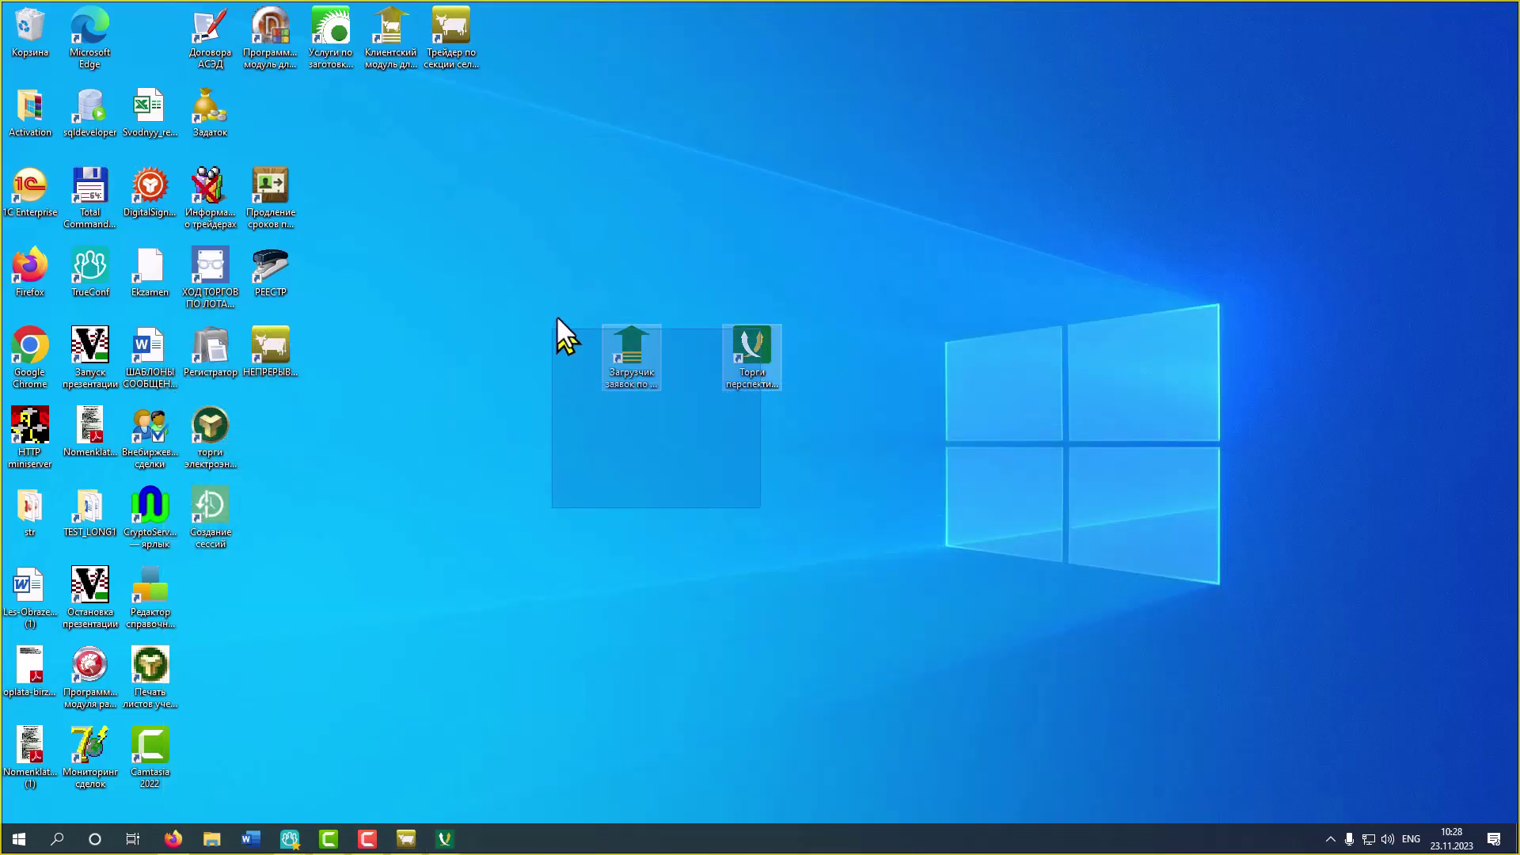
{"action": "left_click_drag", "start_coordinate": [620, 368], "coordinate": [560, 290]}
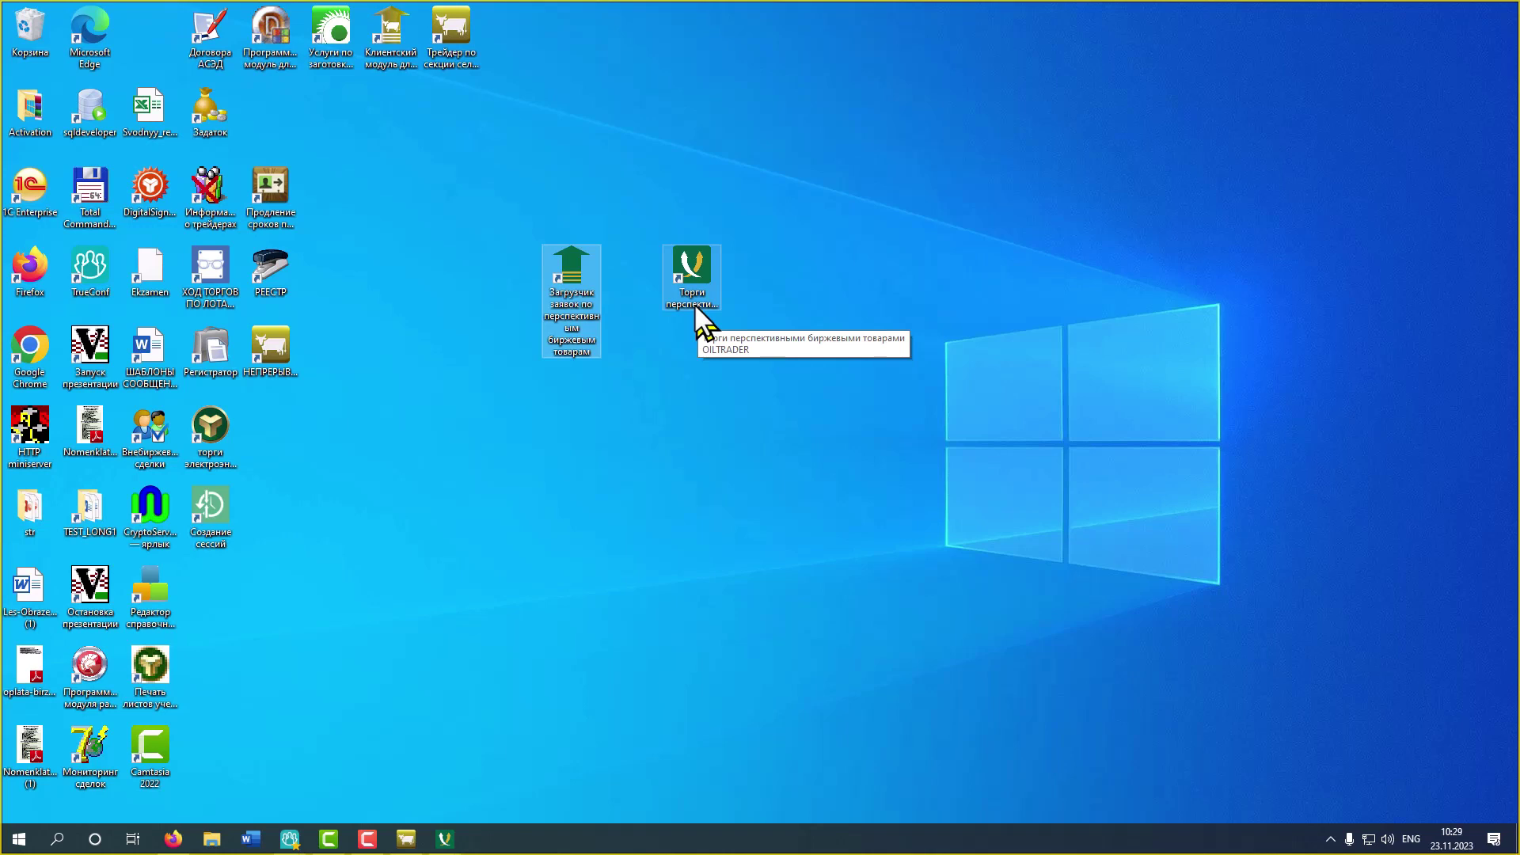
Launch the Загрузчик заявок bid loader and log in to the Торги database connection with the certificate's private key password
{"action": "double_click", "coordinate": [582, 310]}
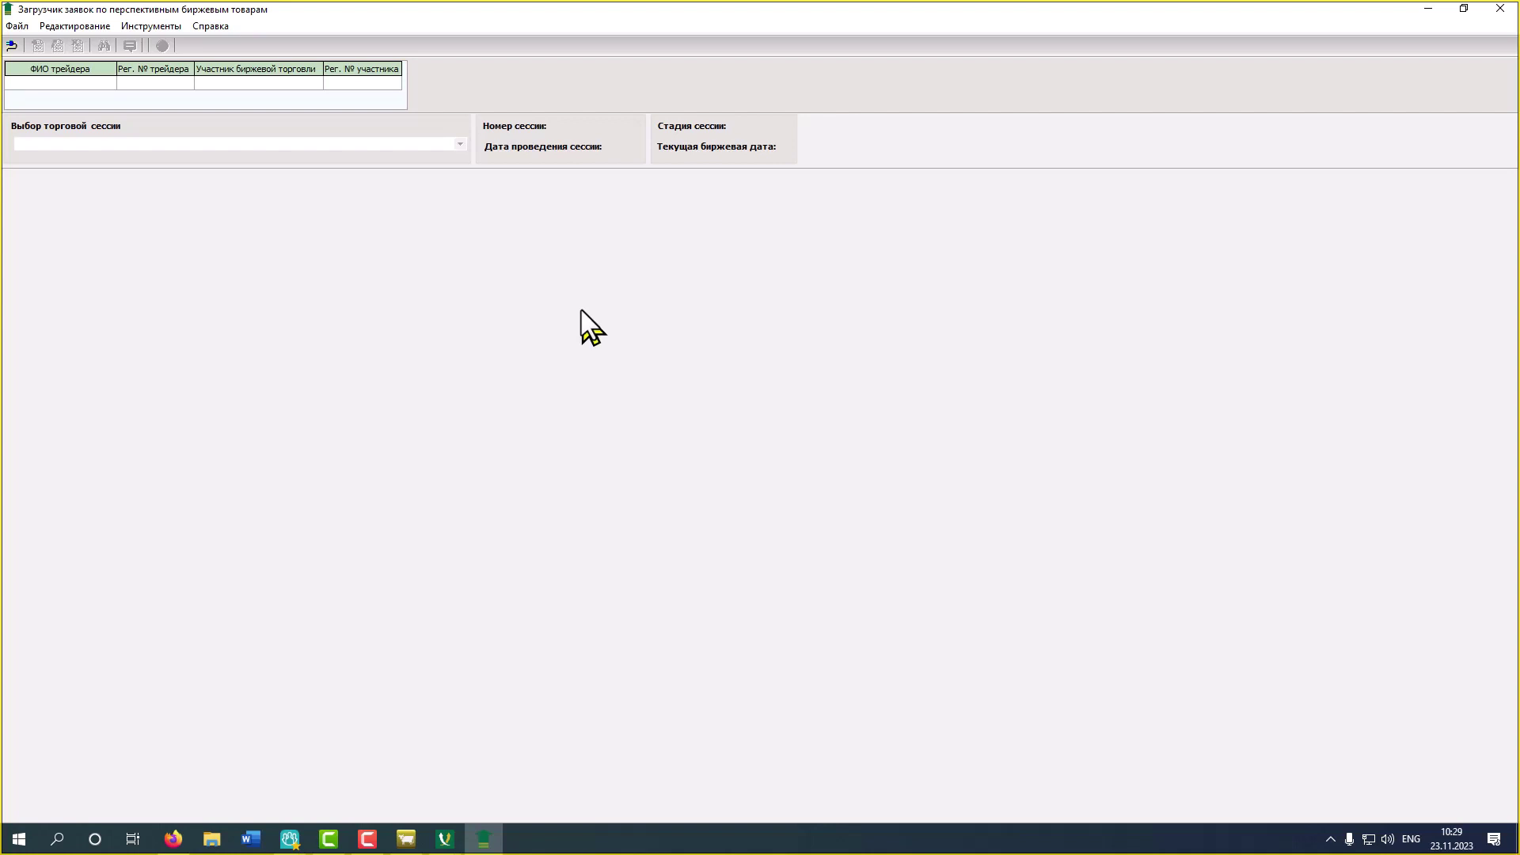
{"action": "left_click", "coordinate": [19, 26]}
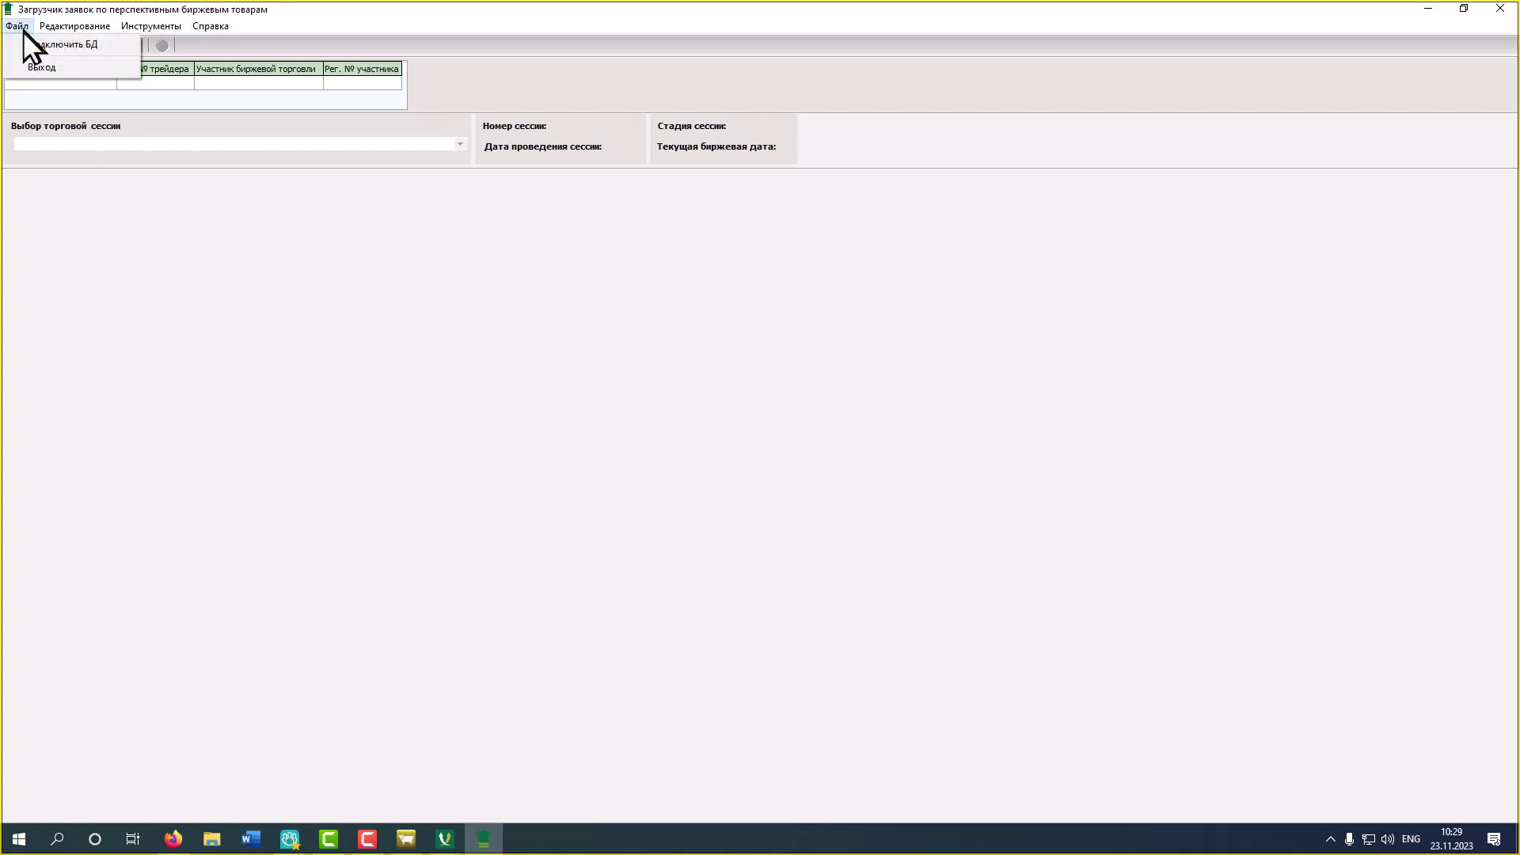
{"action": "left_click", "coordinate": [105, 49]}
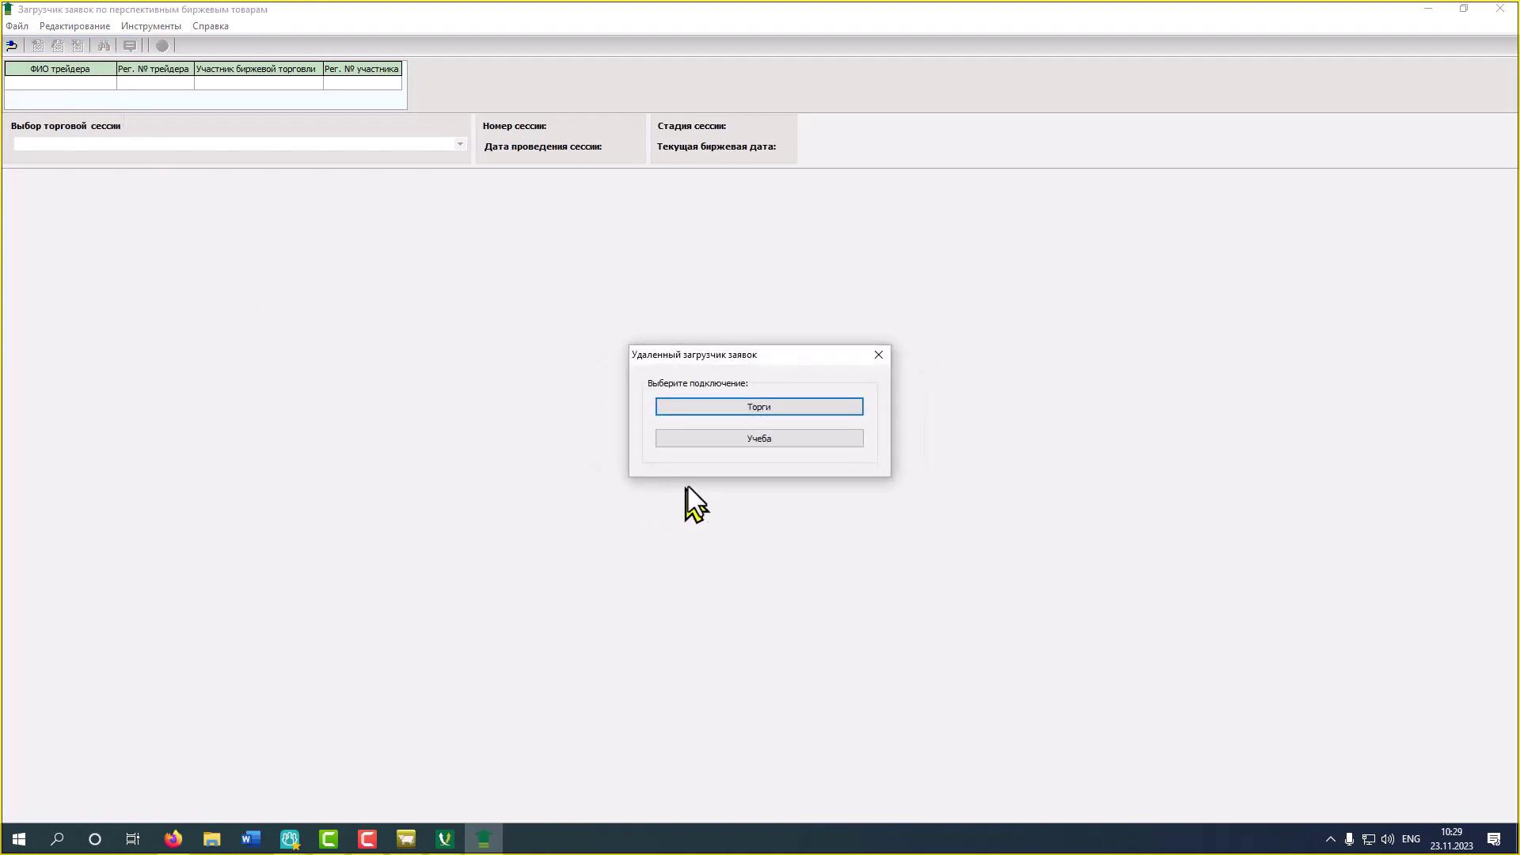
{"action": "left_click", "coordinate": [785, 409]}
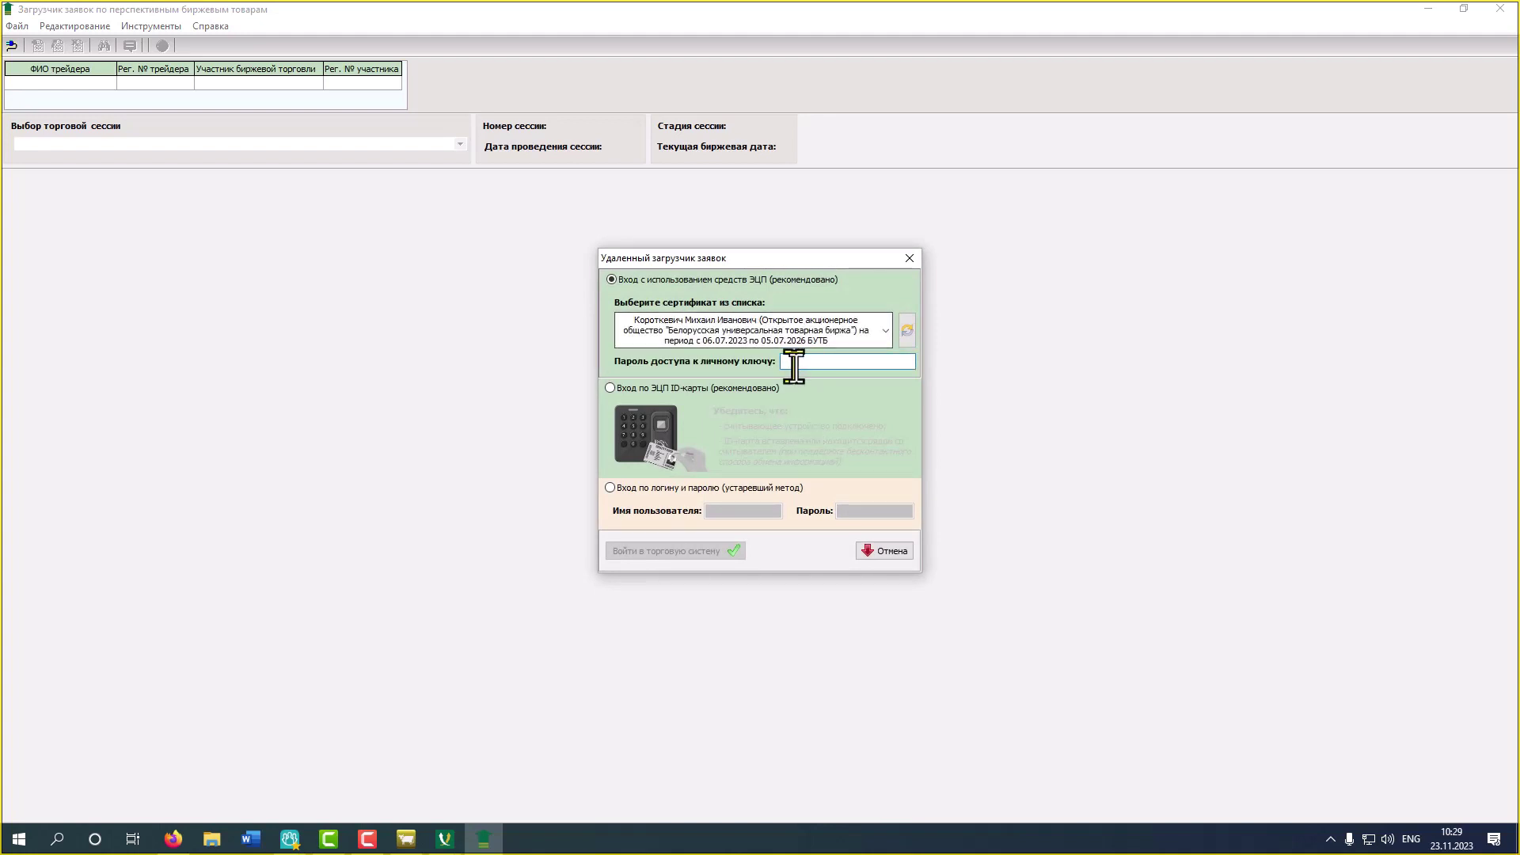
{"action": "type", "text": "••••••"}
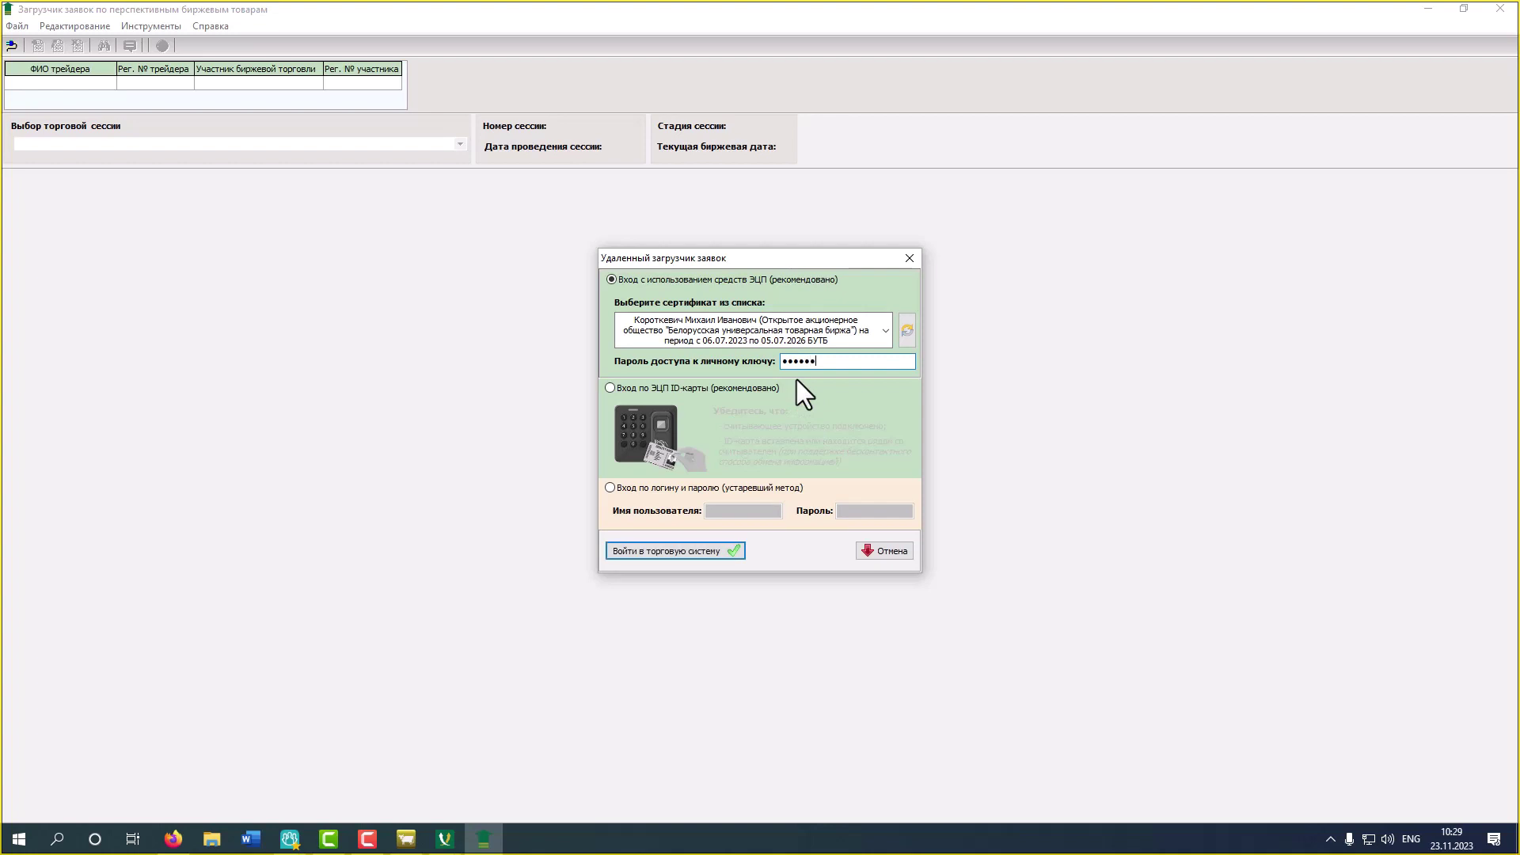
{"action": "left_click", "coordinate": [715, 552]}
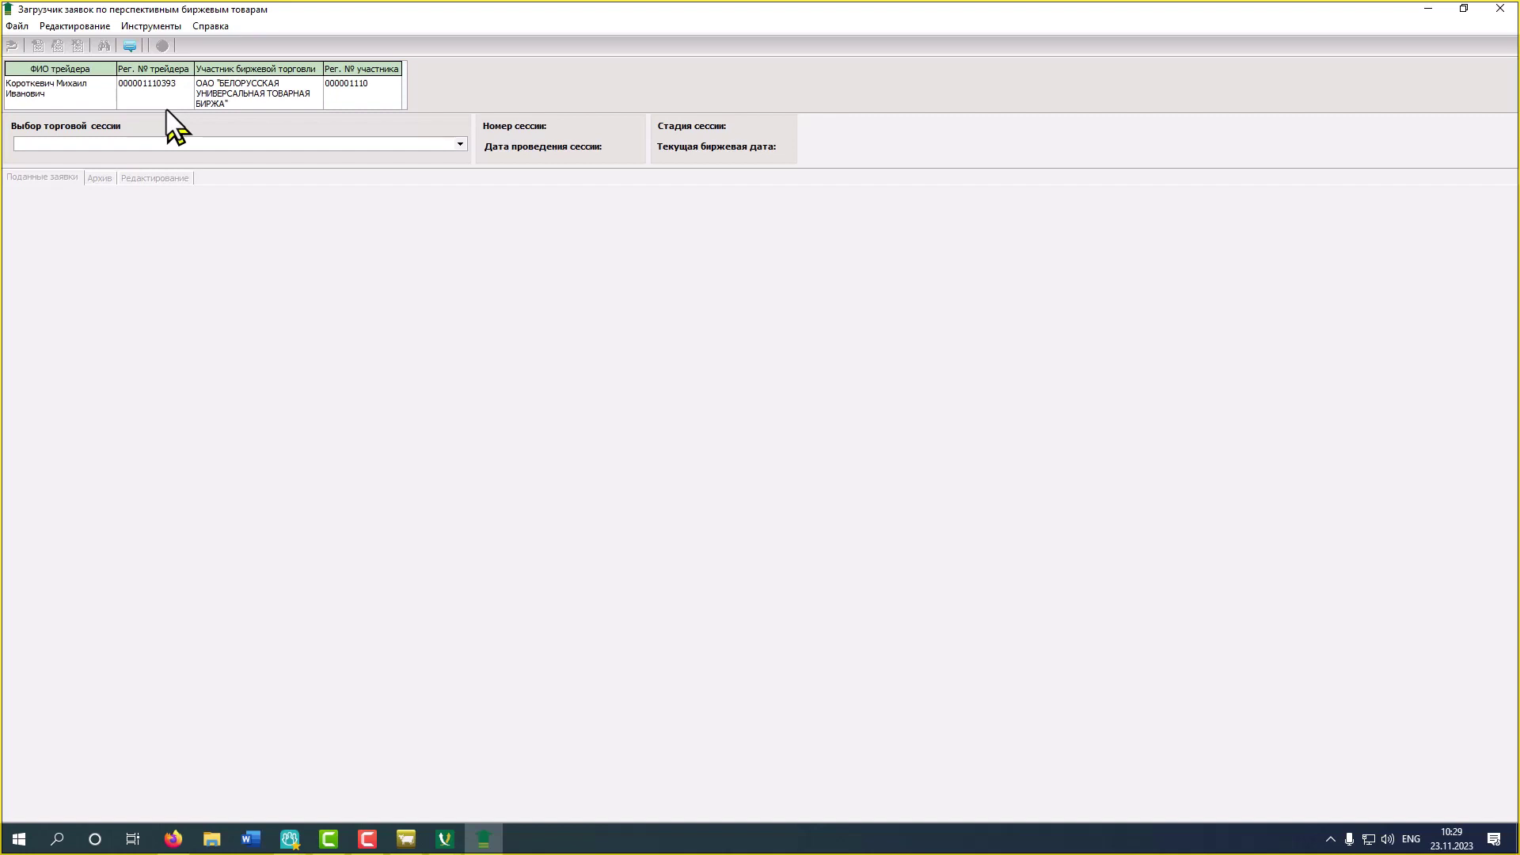
Sort the trading sessions by name and select session 12974, Полимеры, пленки, полимерная упаковка (внутренний рынок, импорт), dated 27.11.2023
{"action": "left_click", "coordinate": [211, 145]}
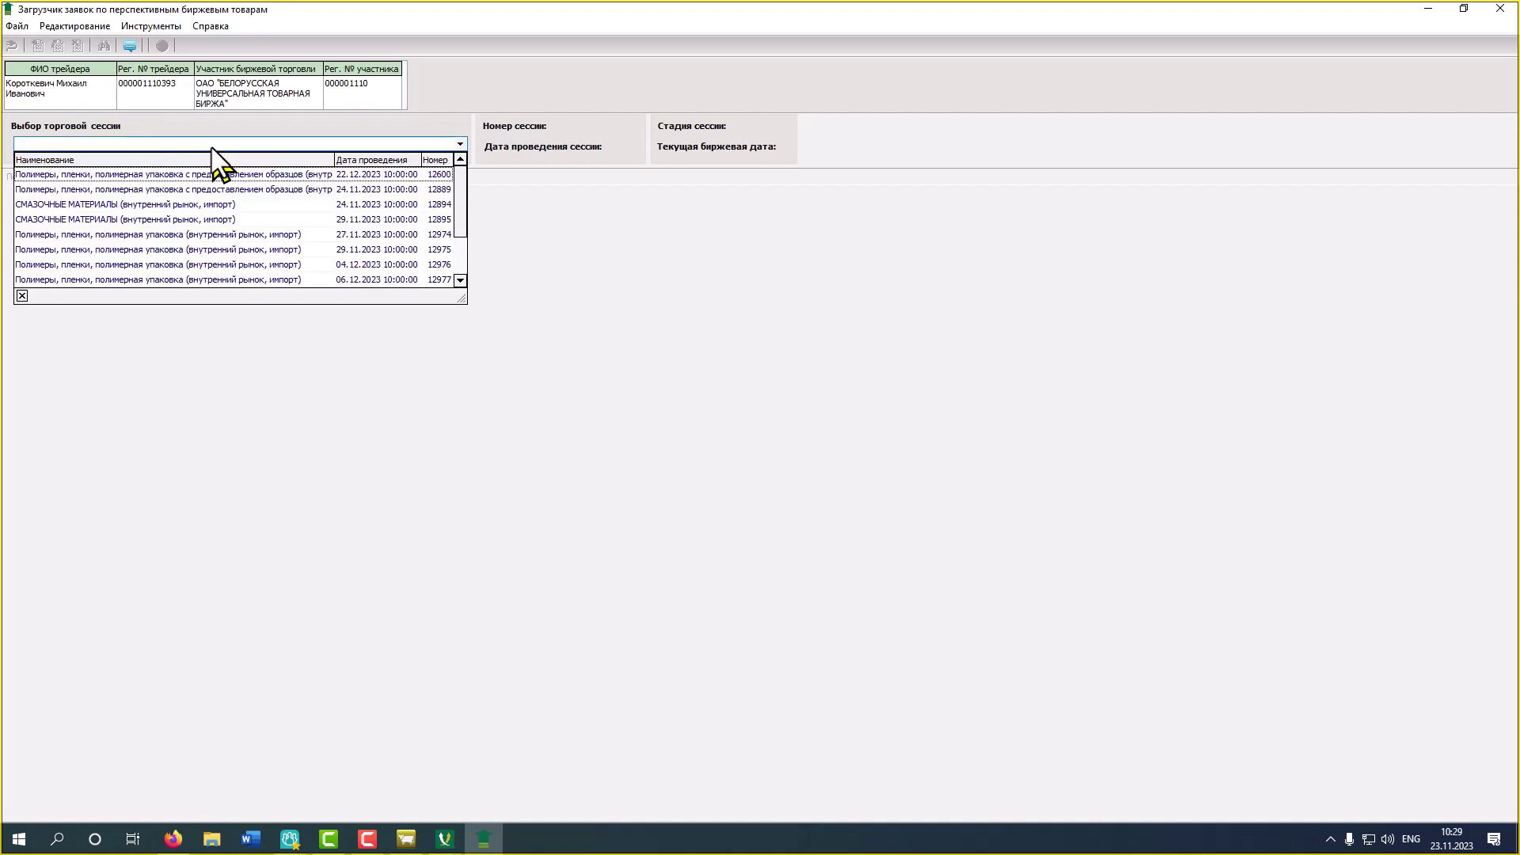
{"action": "left_click_drag", "start_coordinate": [460, 298], "coordinate": [439, 638]}
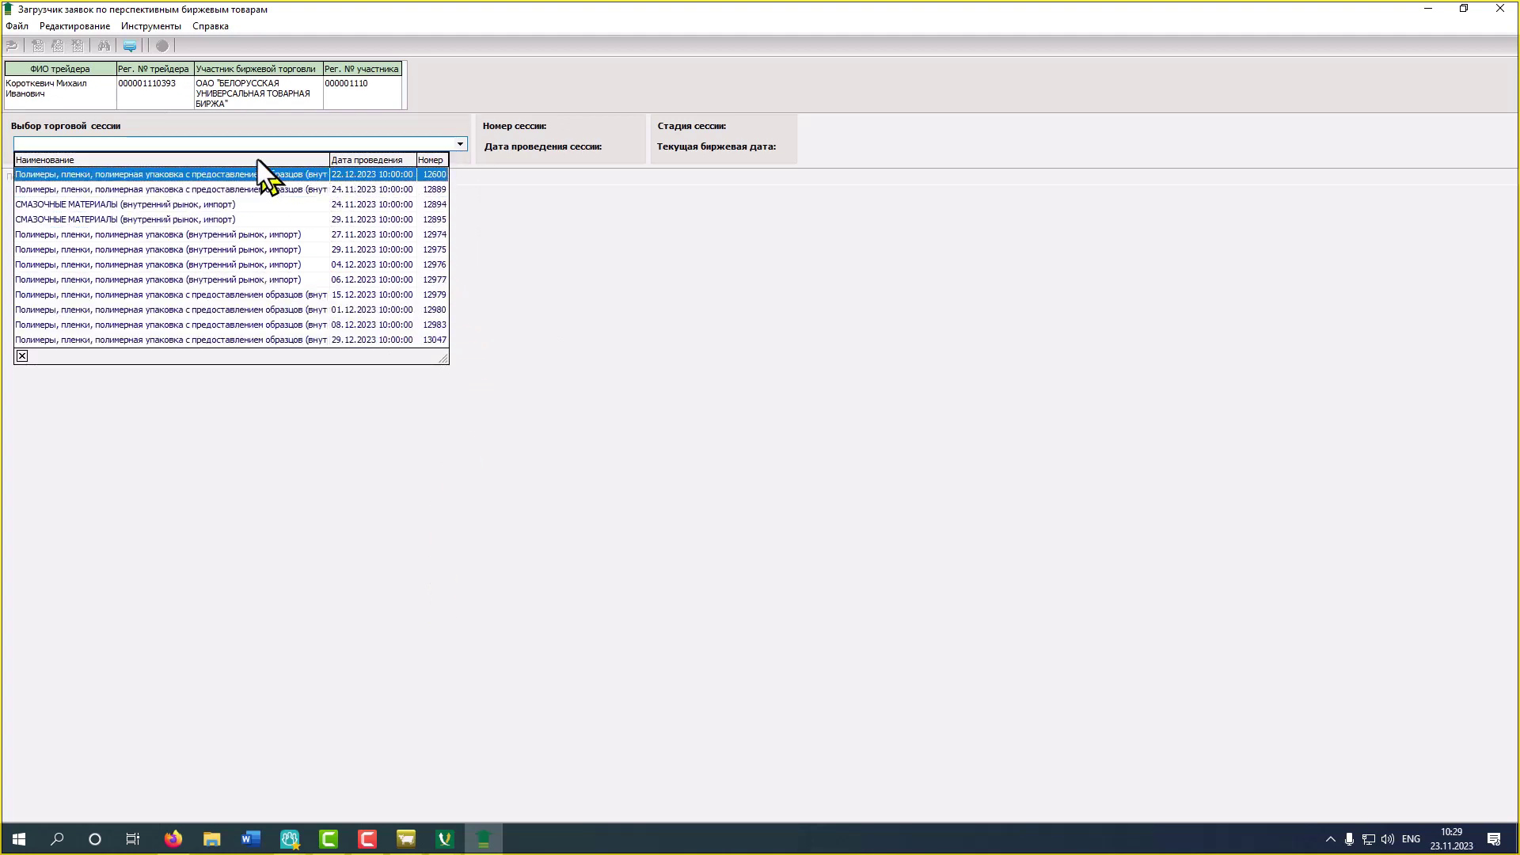
{"action": "left_click", "coordinate": [103, 160]}
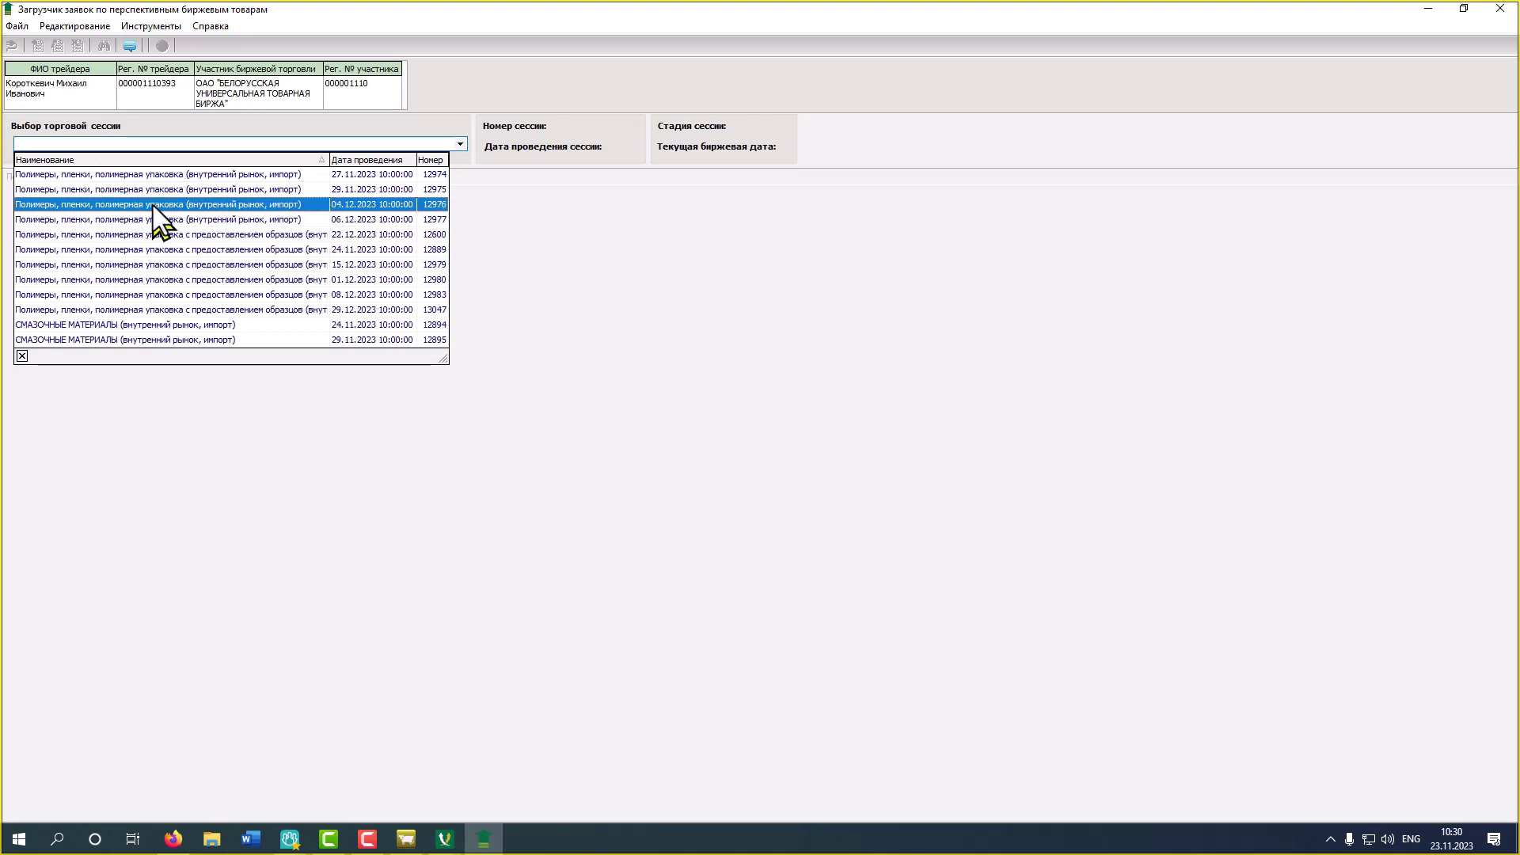
{"action": "left_click", "coordinate": [297, 175]}
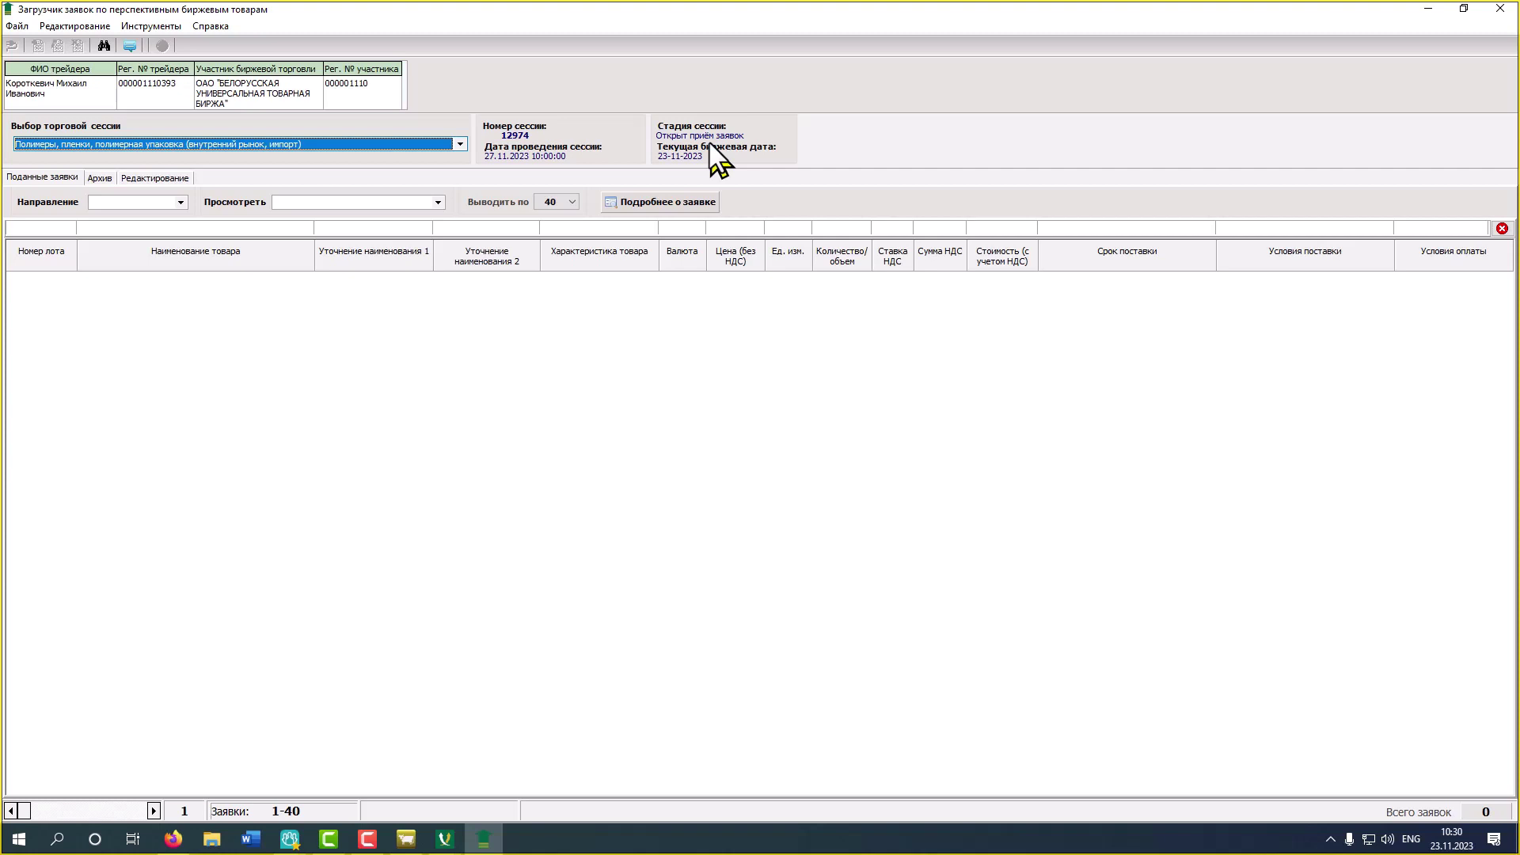
Load the submitted bids with Направление set to покупка and Просмотреть set to Все заявки
{"action": "left_click", "coordinate": [62, 179]}
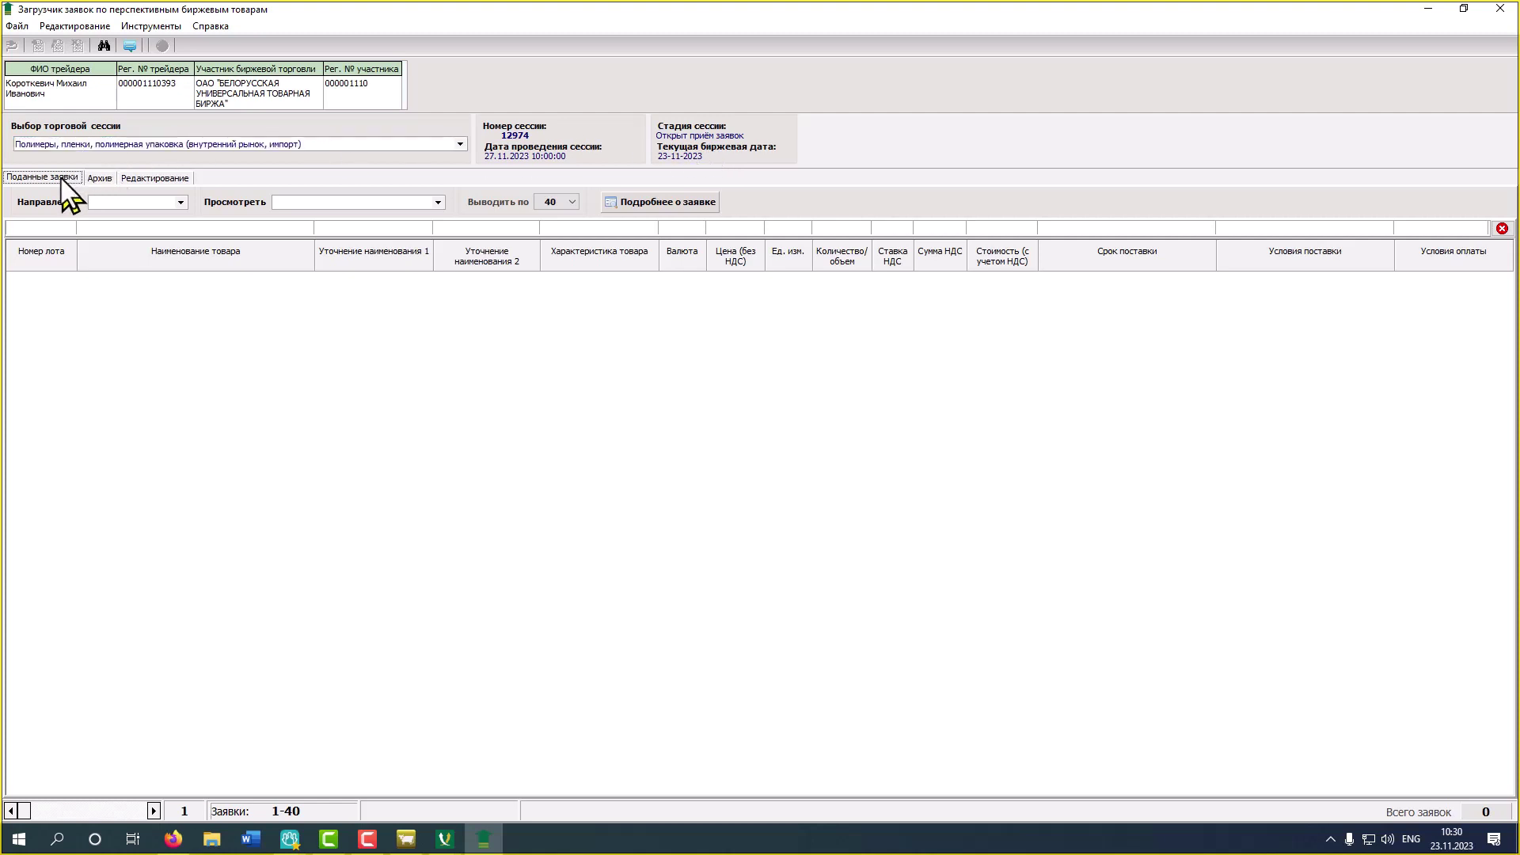
{"action": "left_click", "coordinate": [181, 203]}
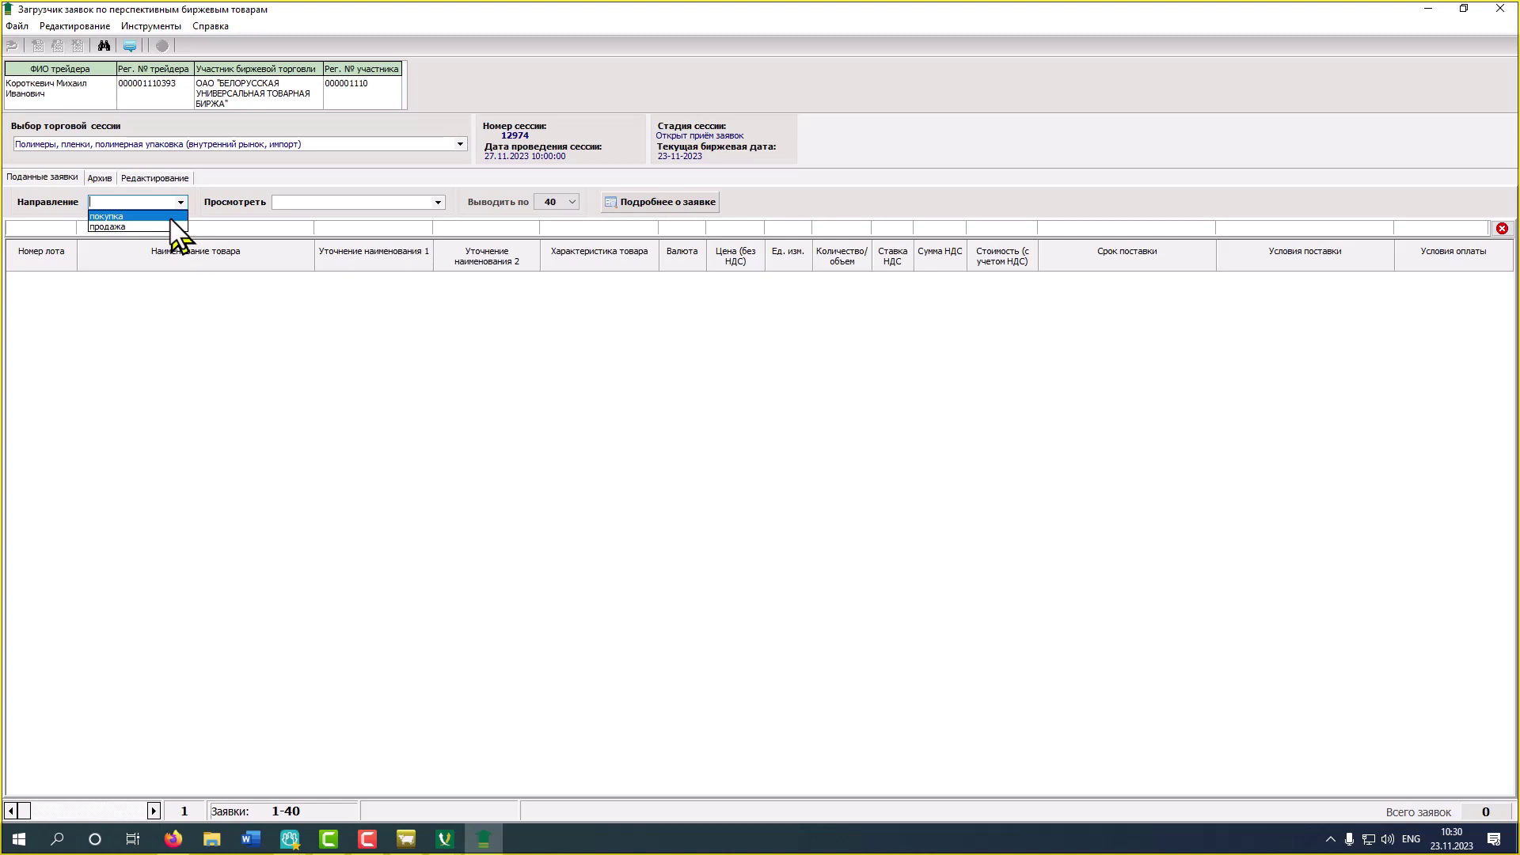
{"action": "left_click", "coordinate": [171, 217]}
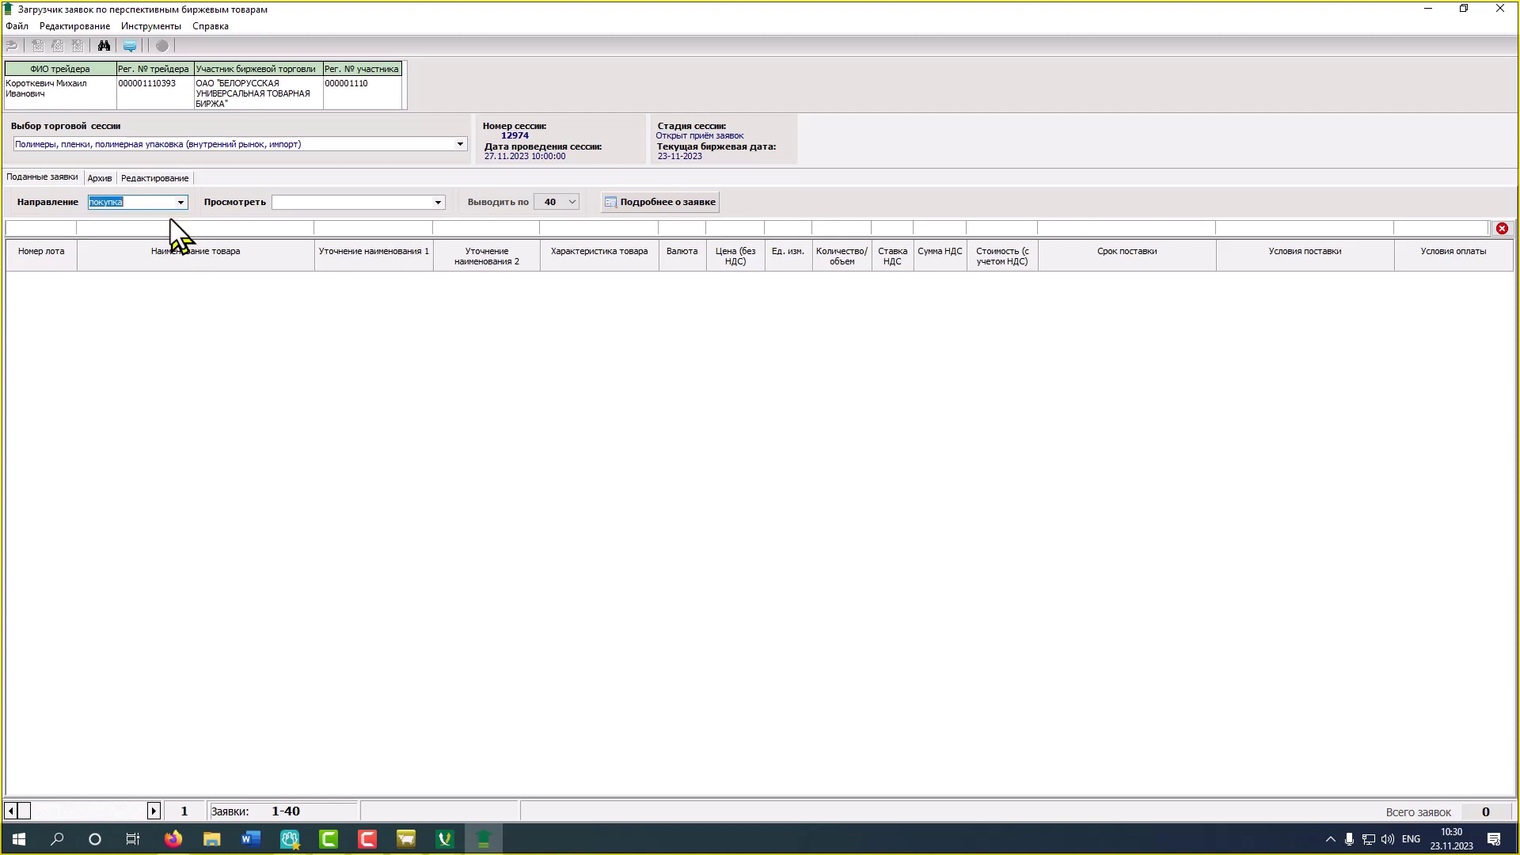
{"action": "left_click", "coordinate": [380, 204]}
{"action": "left_click", "coordinate": [438, 203]}
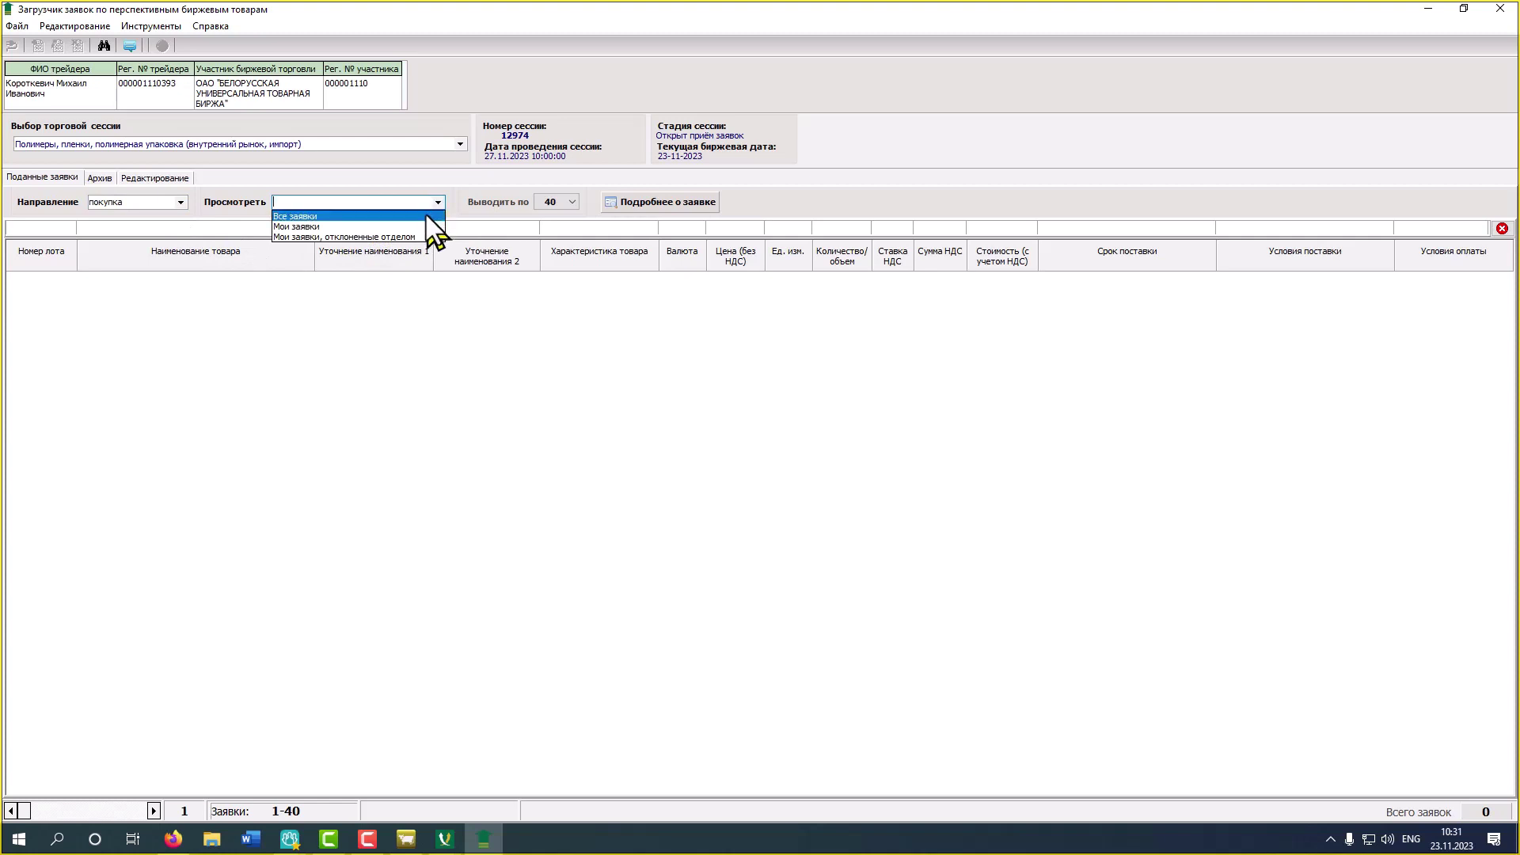
{"action": "left_click", "coordinate": [427, 214]}
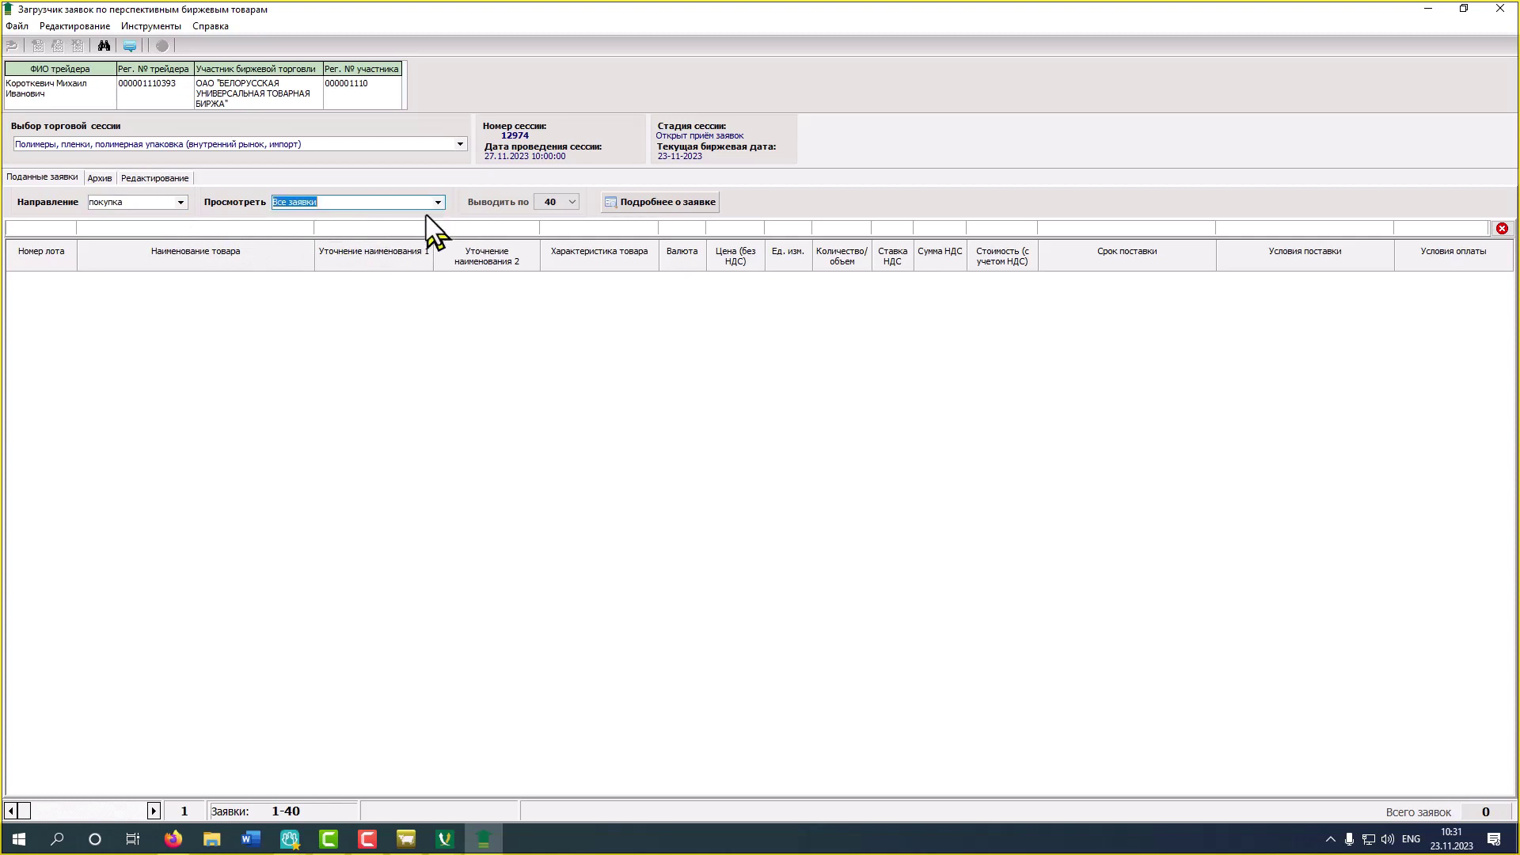
{"action": "left_click", "coordinate": [102, 47]}
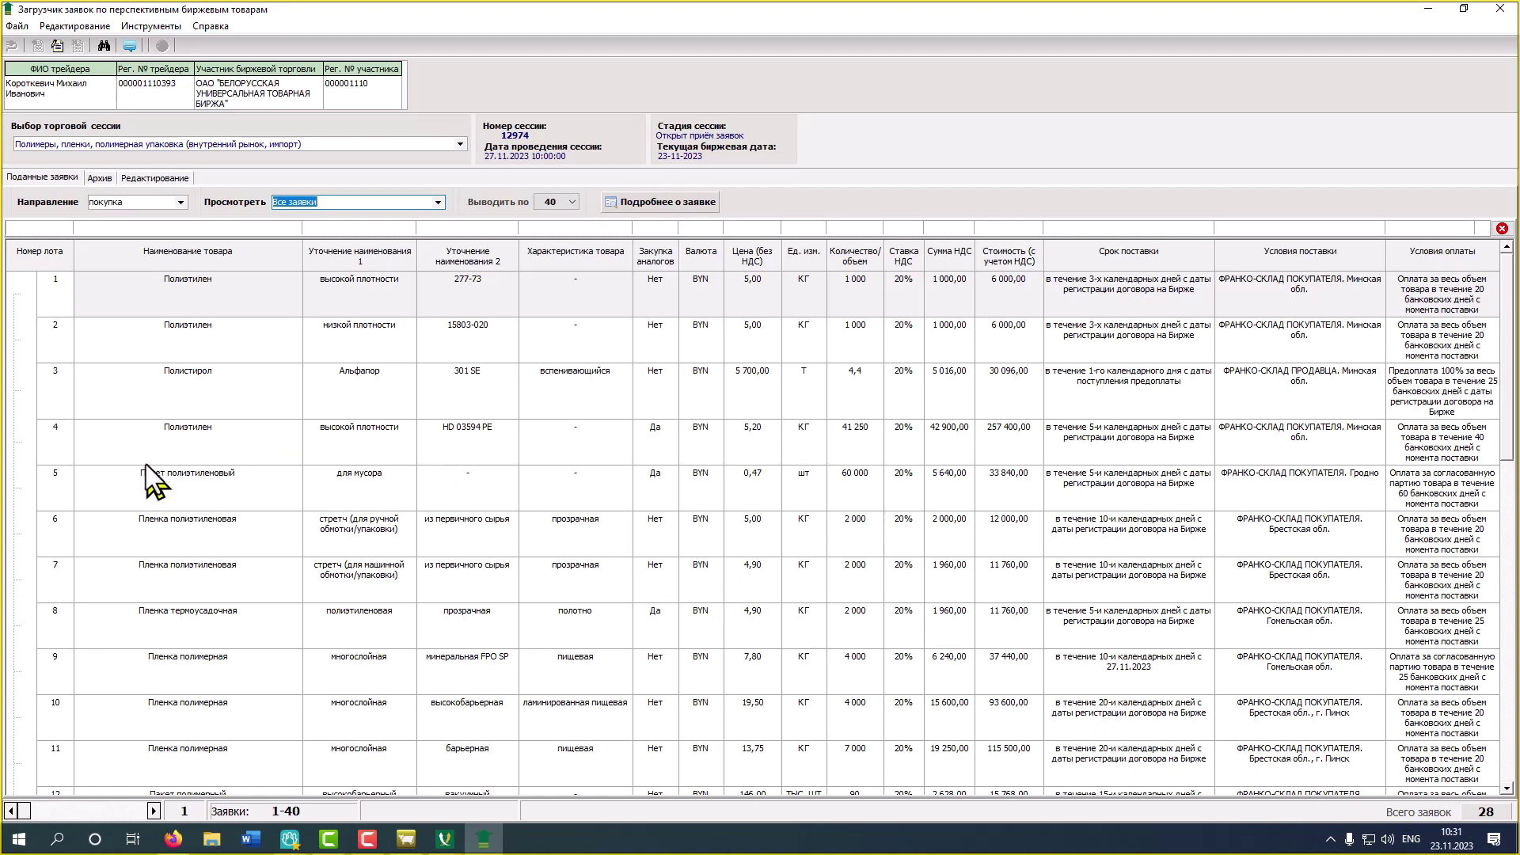
Copy the submitted bid for lot 3, Полистирол Альфапор 301 SE, into the Редактирование table
{"action": "left_click", "coordinate": [58, 309]}
{"action": "left_click", "coordinate": [55, 336]}
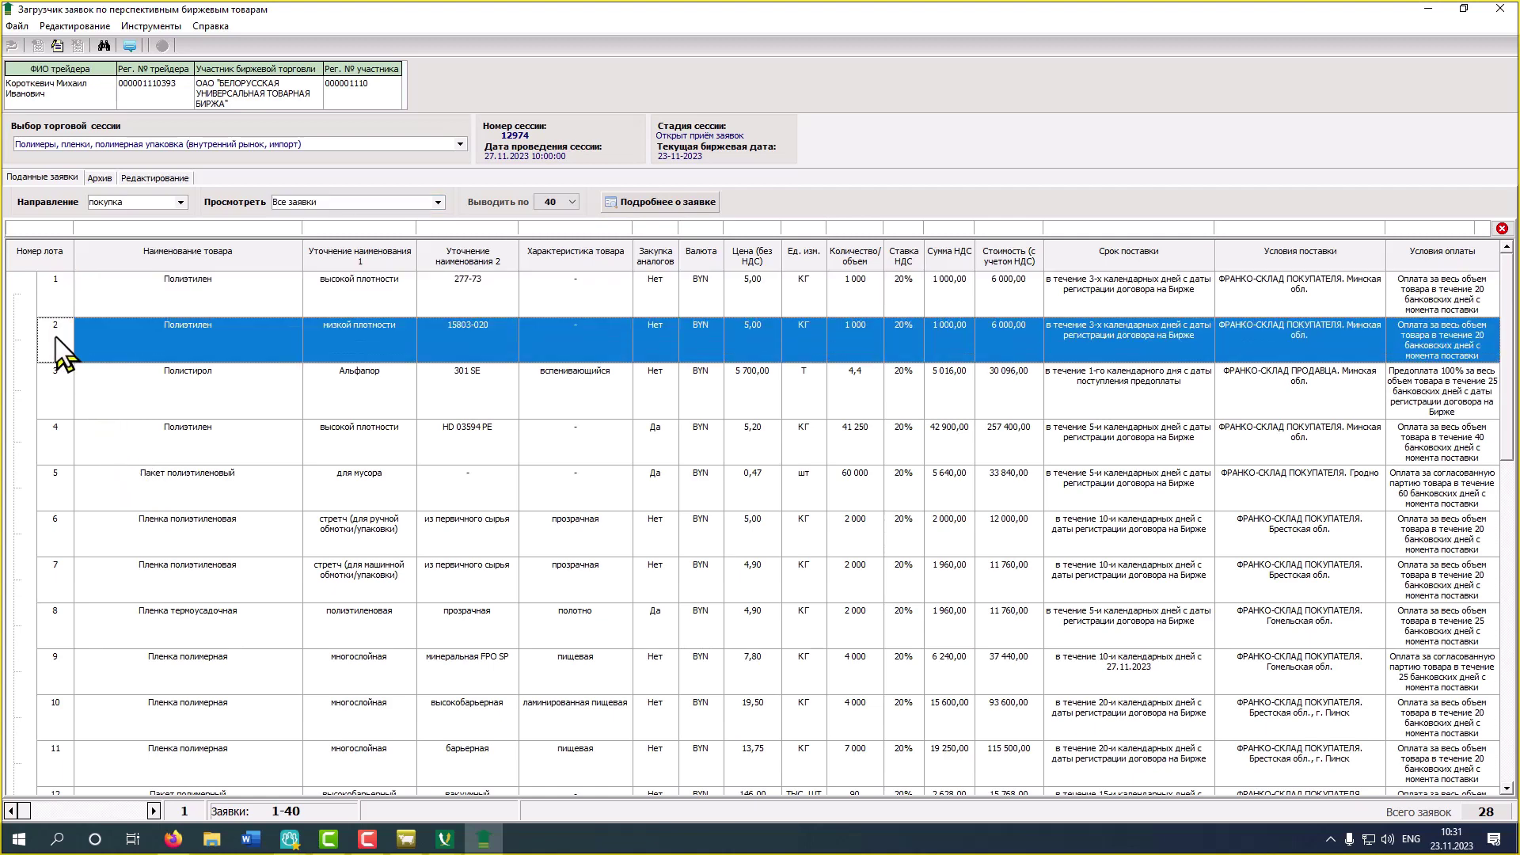
{"action": "left_click", "coordinate": [56, 396]}
{"action": "left_click", "coordinate": [55, 441]}
{"action": "left_click", "coordinate": [62, 487]}
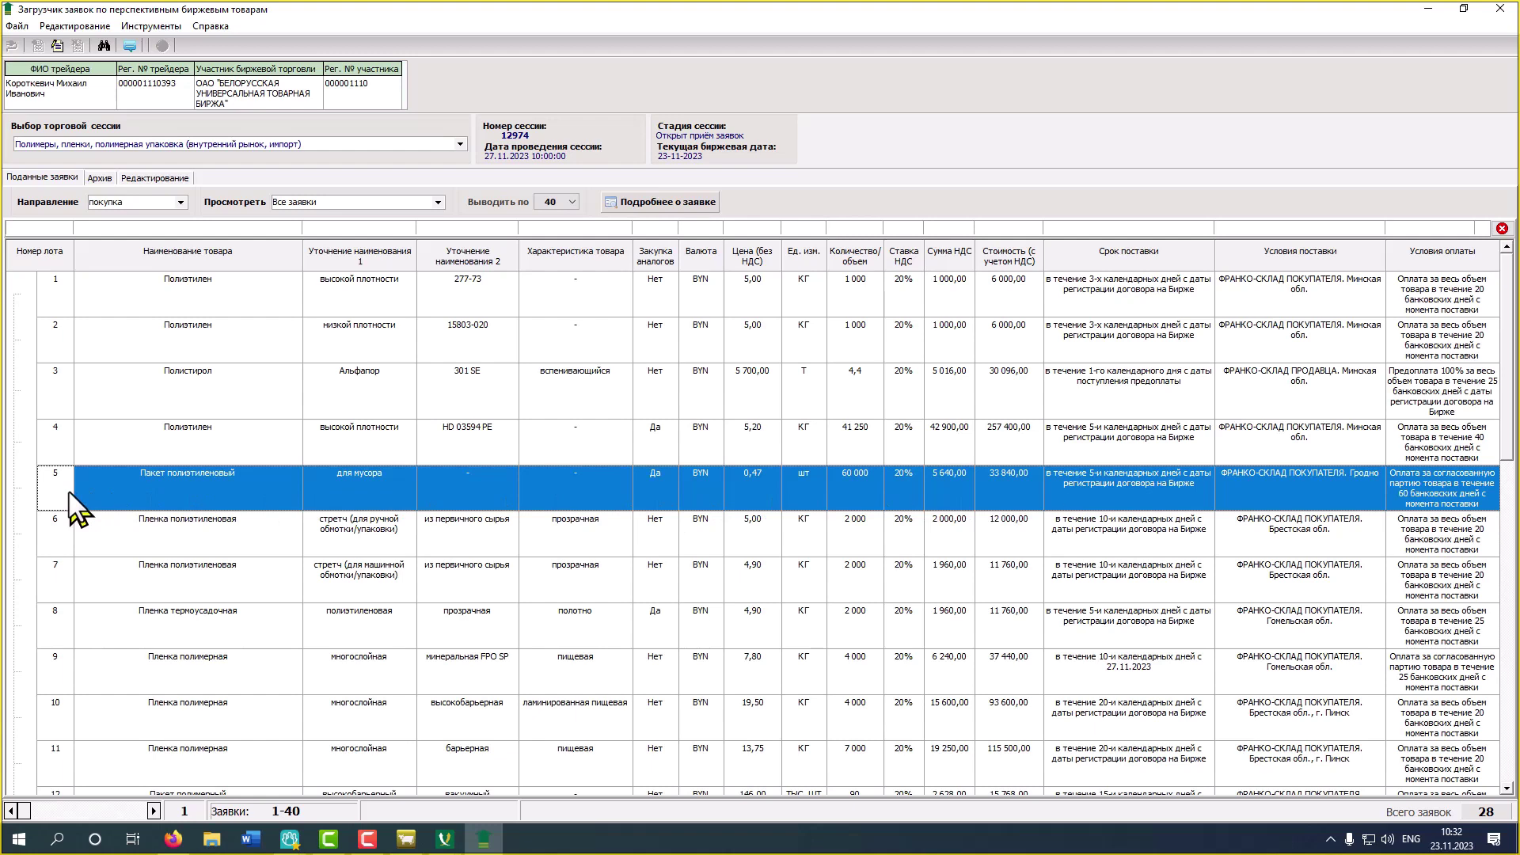
{"action": "left_click", "coordinate": [54, 396]}
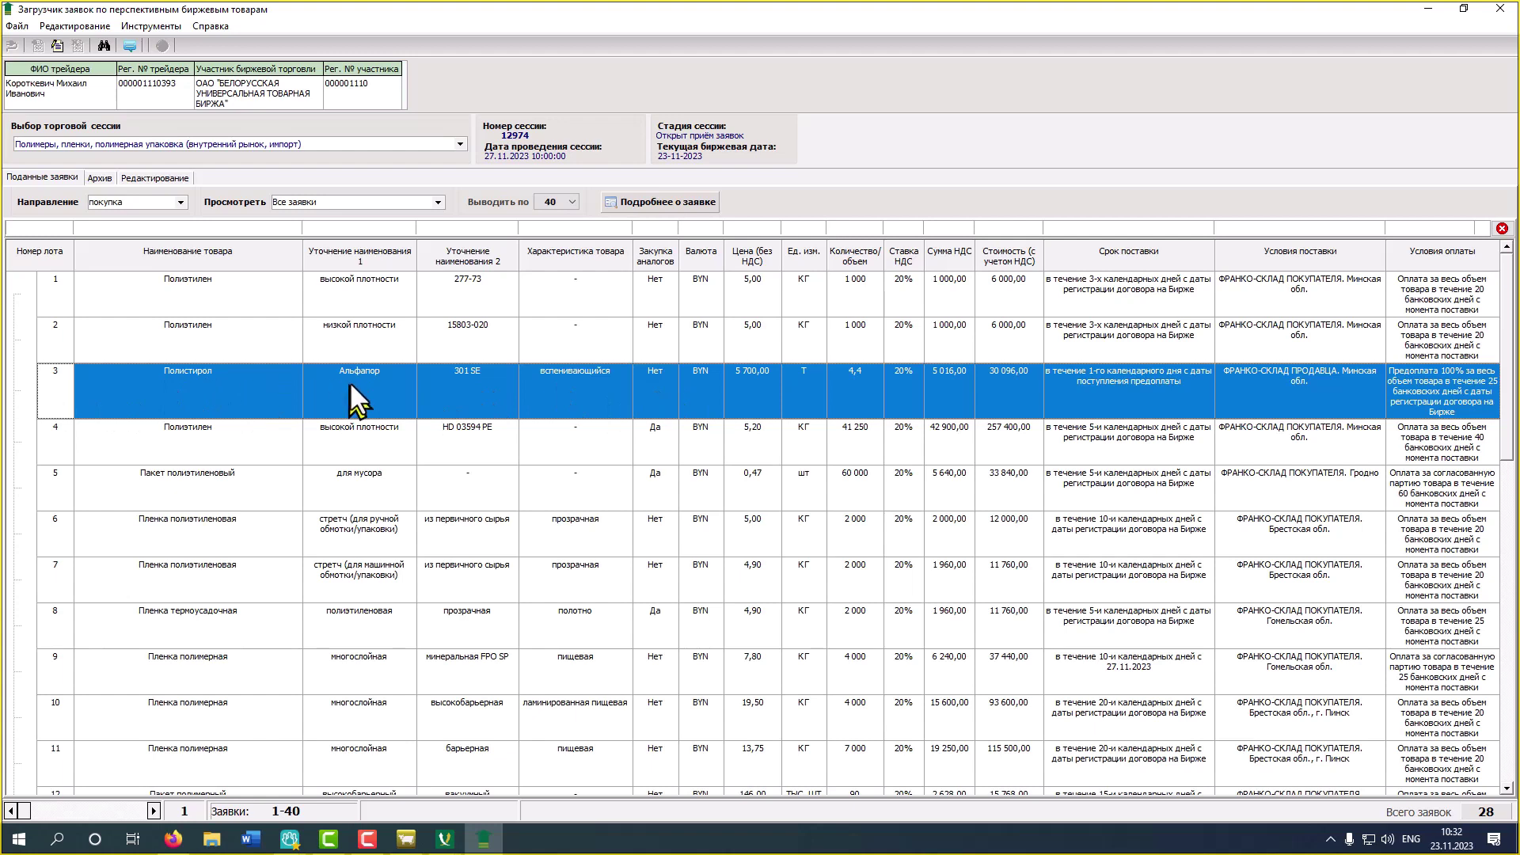
{"action": "left_click", "coordinate": [57, 47]}
{"action": "left_click", "coordinate": [58, 47]}
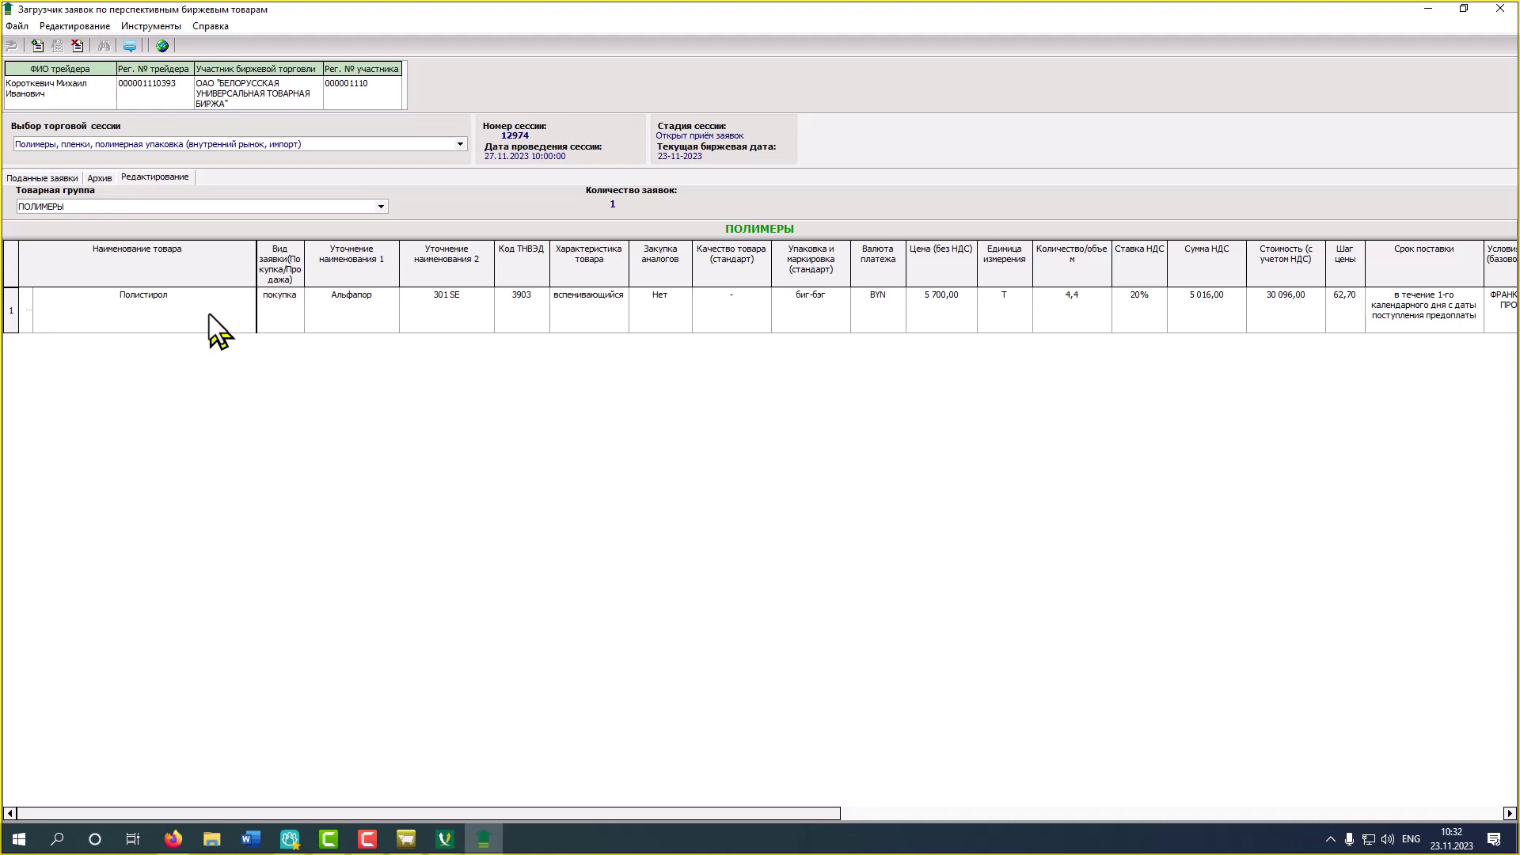
Set Уточнение наименования 1 of the Полистирол bid to SNOWA EPS
{"action": "left_click", "coordinate": [355, 326]}
{"action": "left_click", "coordinate": [358, 328]}
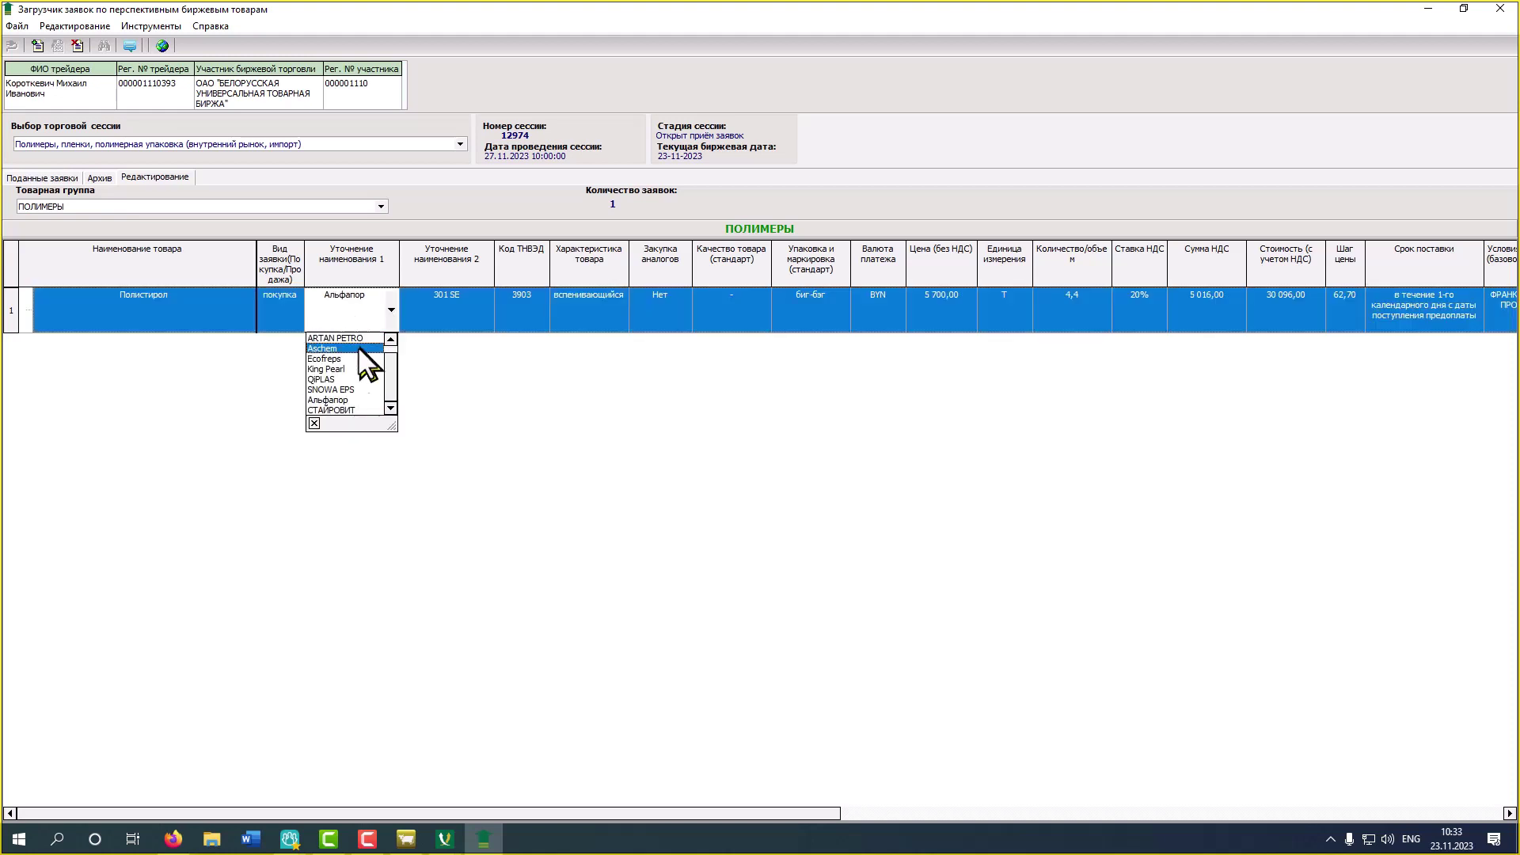
{"action": "left_click", "coordinate": [344, 390]}
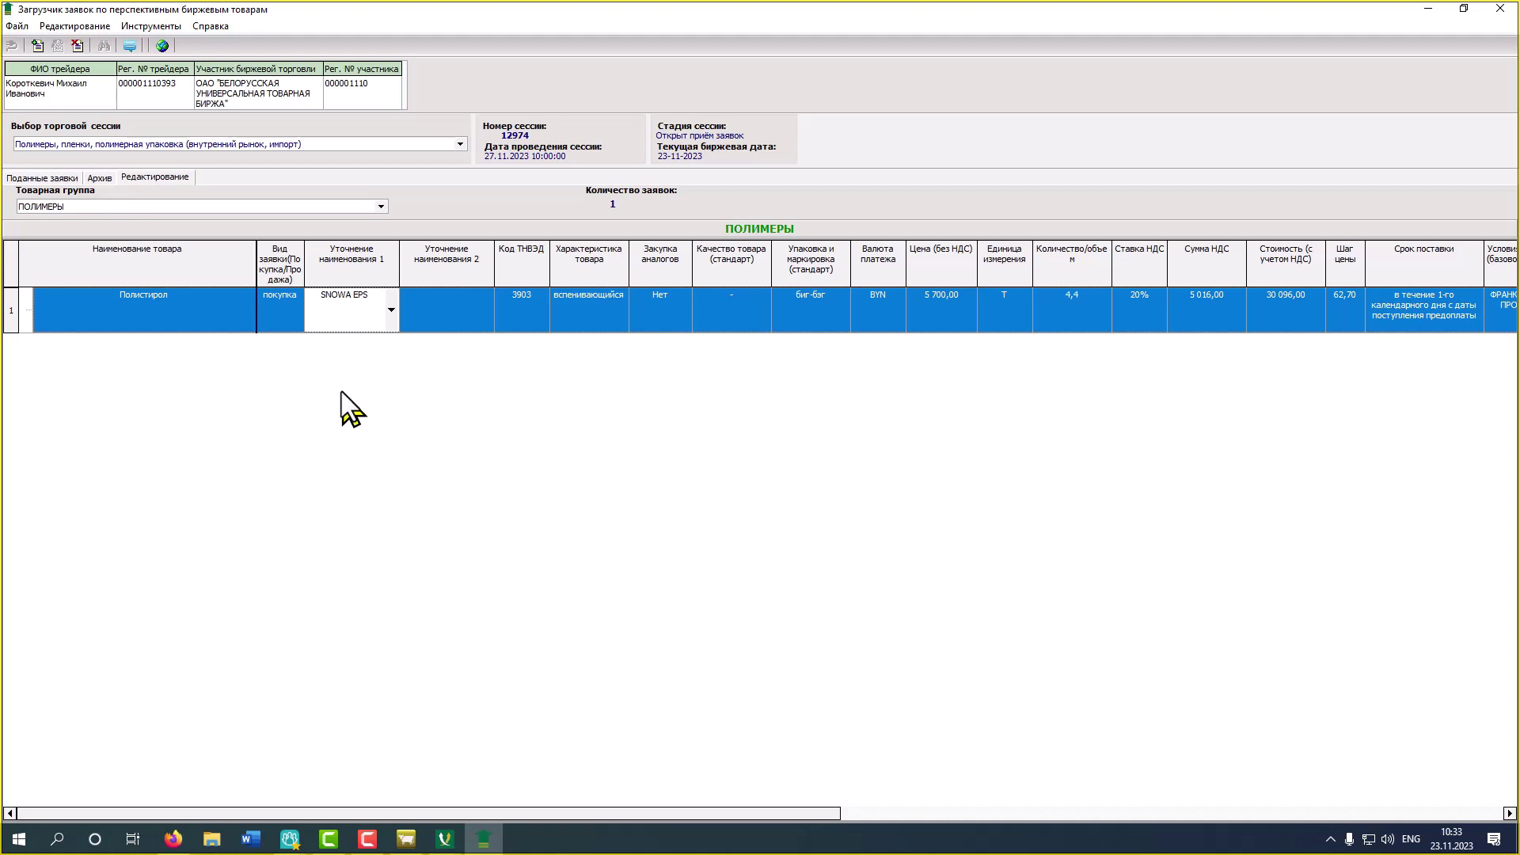
Set Уточнение наименования 2 of the Полистирол bid to F205 and its Код ТНВЭД to 3903
{"action": "left_click", "coordinate": [441, 314]}
{"action": "left_click", "coordinate": [443, 317]}
{"action": "left_click", "coordinate": [440, 340]}
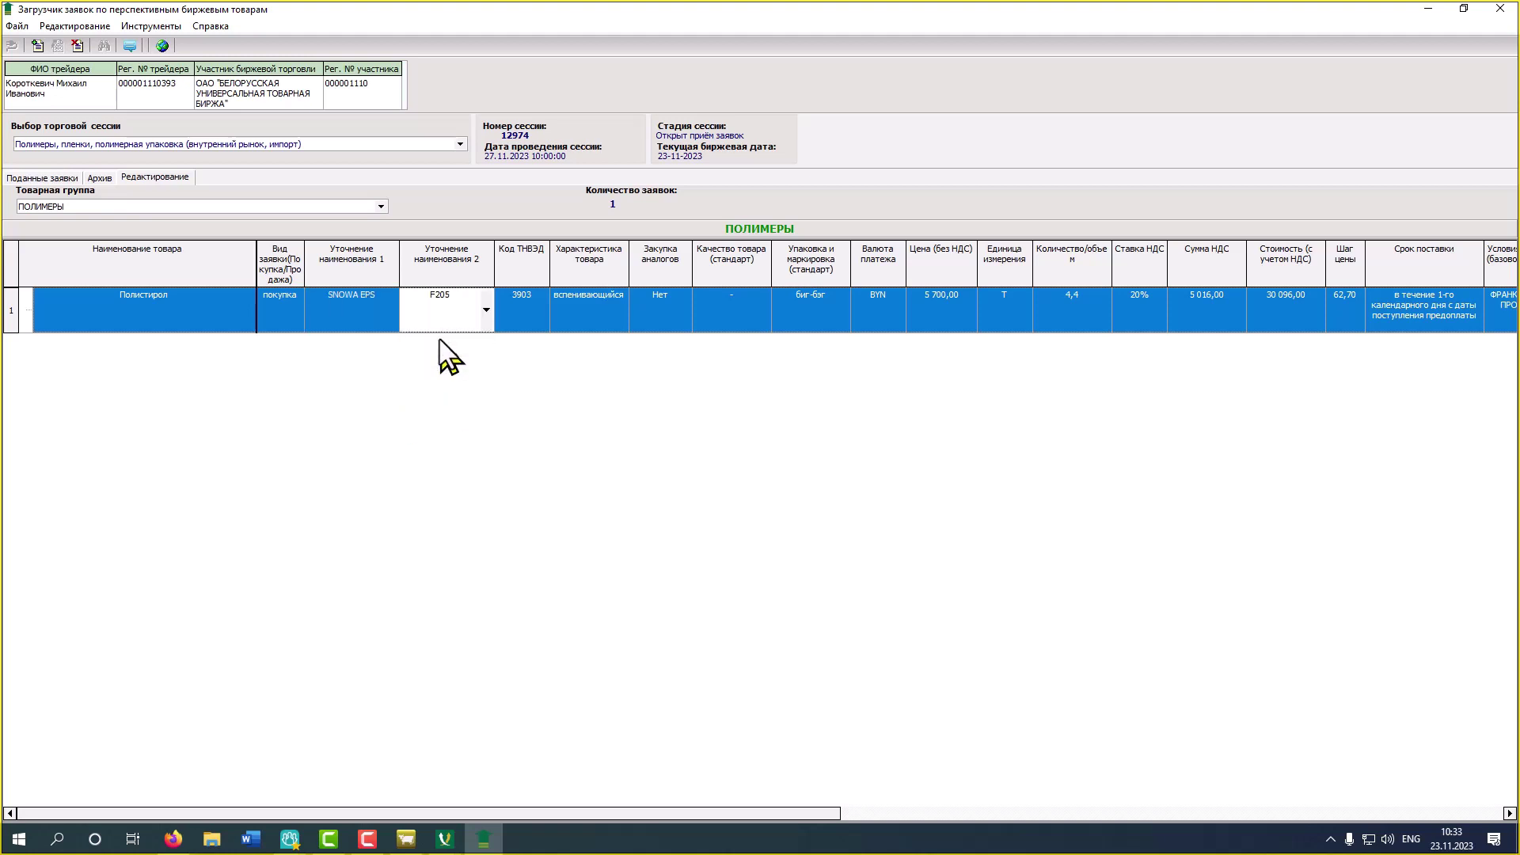
{"action": "left_click", "coordinate": [533, 311]}
{"action": "left_click", "coordinate": [529, 312]}
{"action": "left_click", "coordinate": [525, 337]}
Set the Полистирол bid's Характеристика товара to ударопрочный and Закупка аналогов to Да
{"action": "left_click", "coordinate": [606, 309]}
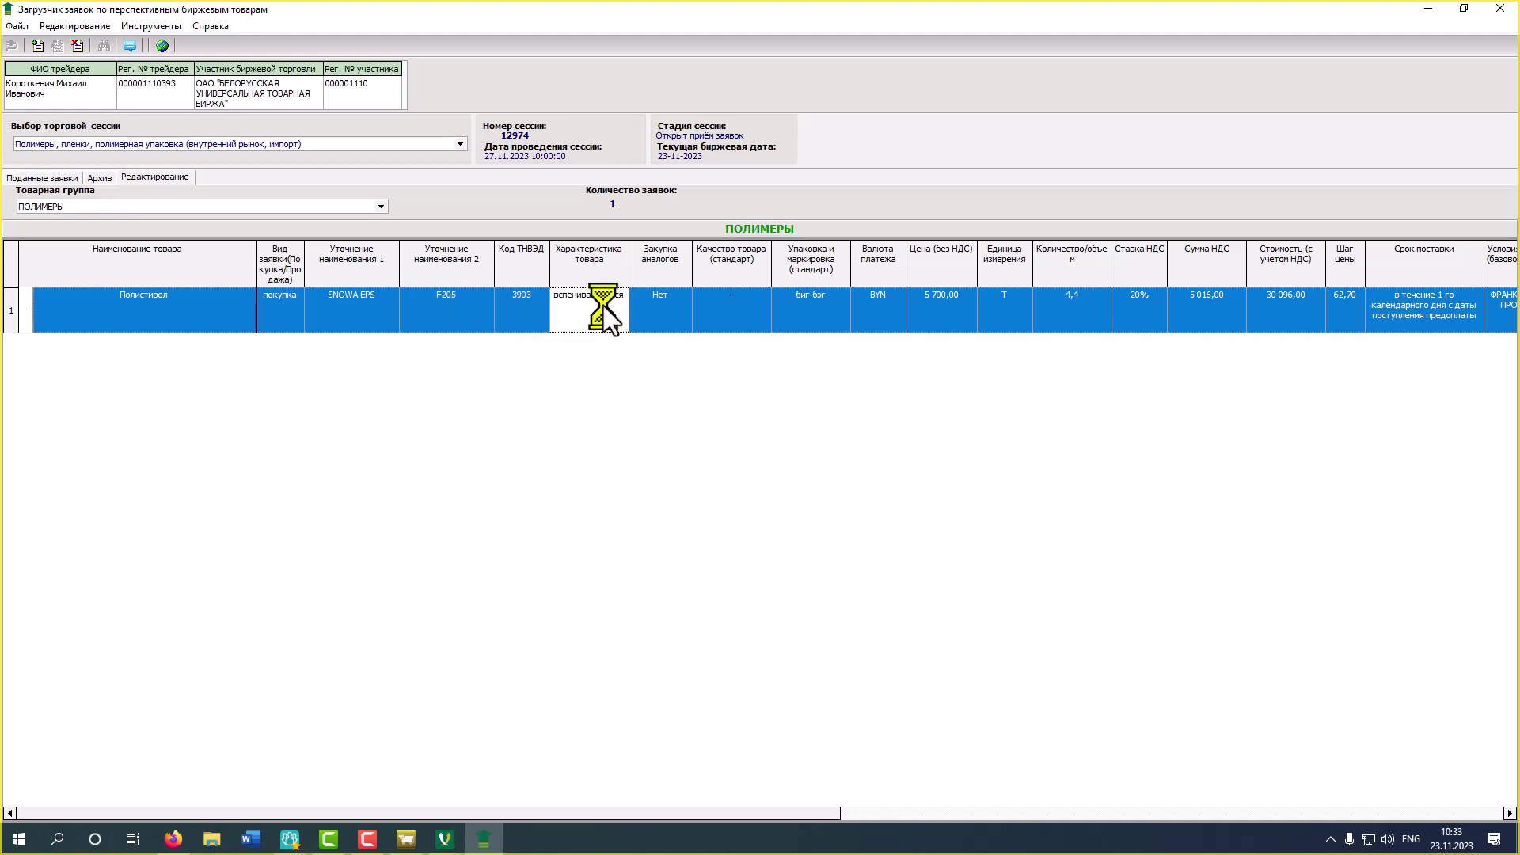
{"action": "left_click", "coordinate": [606, 309]}
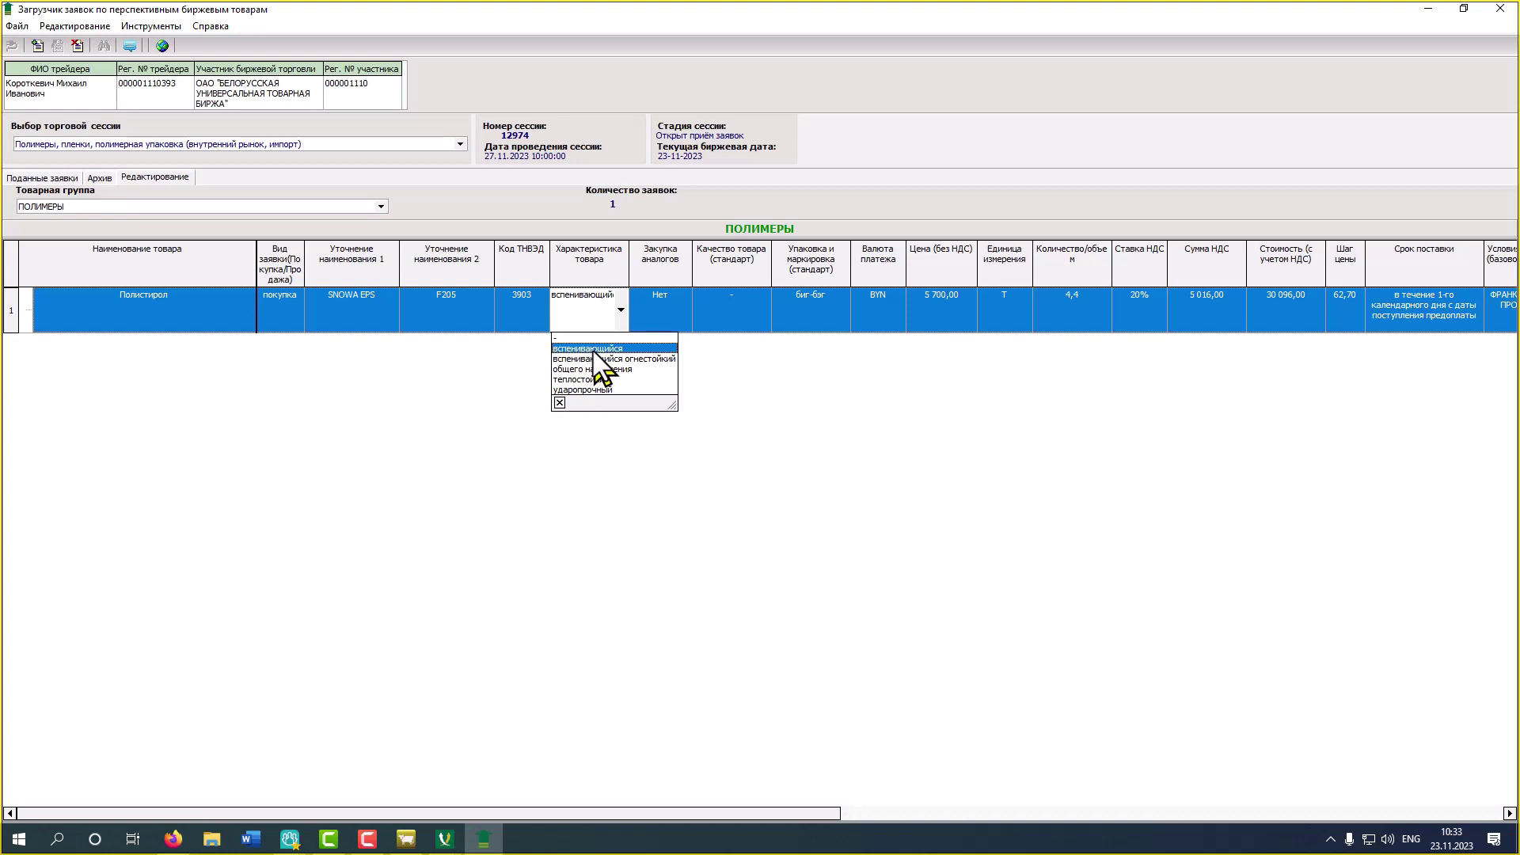
{"action": "left_click", "coordinate": [572, 390]}
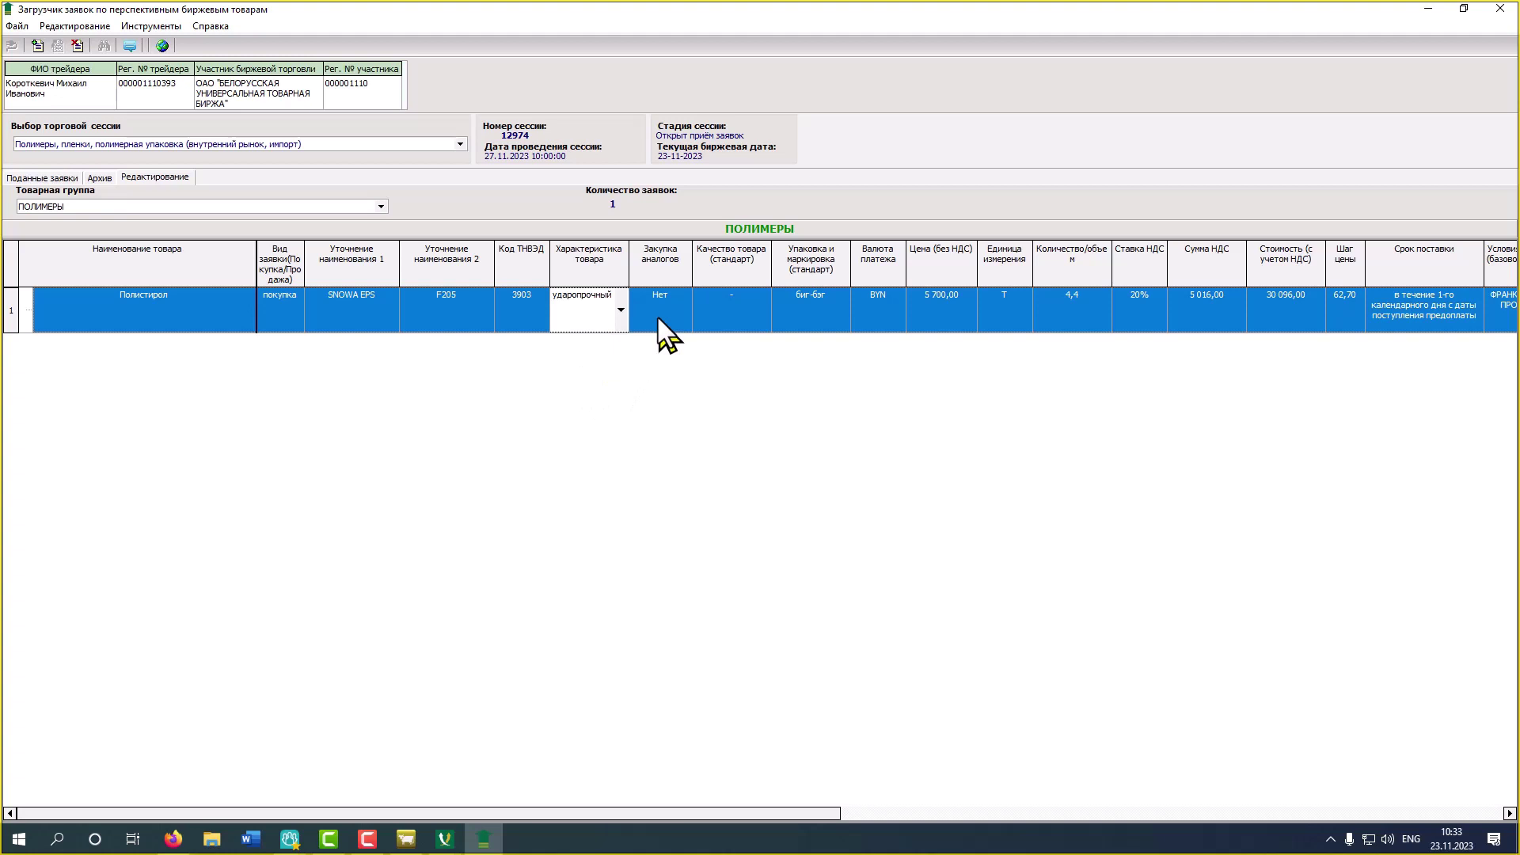
{"action": "left_click", "coordinate": [658, 318]}
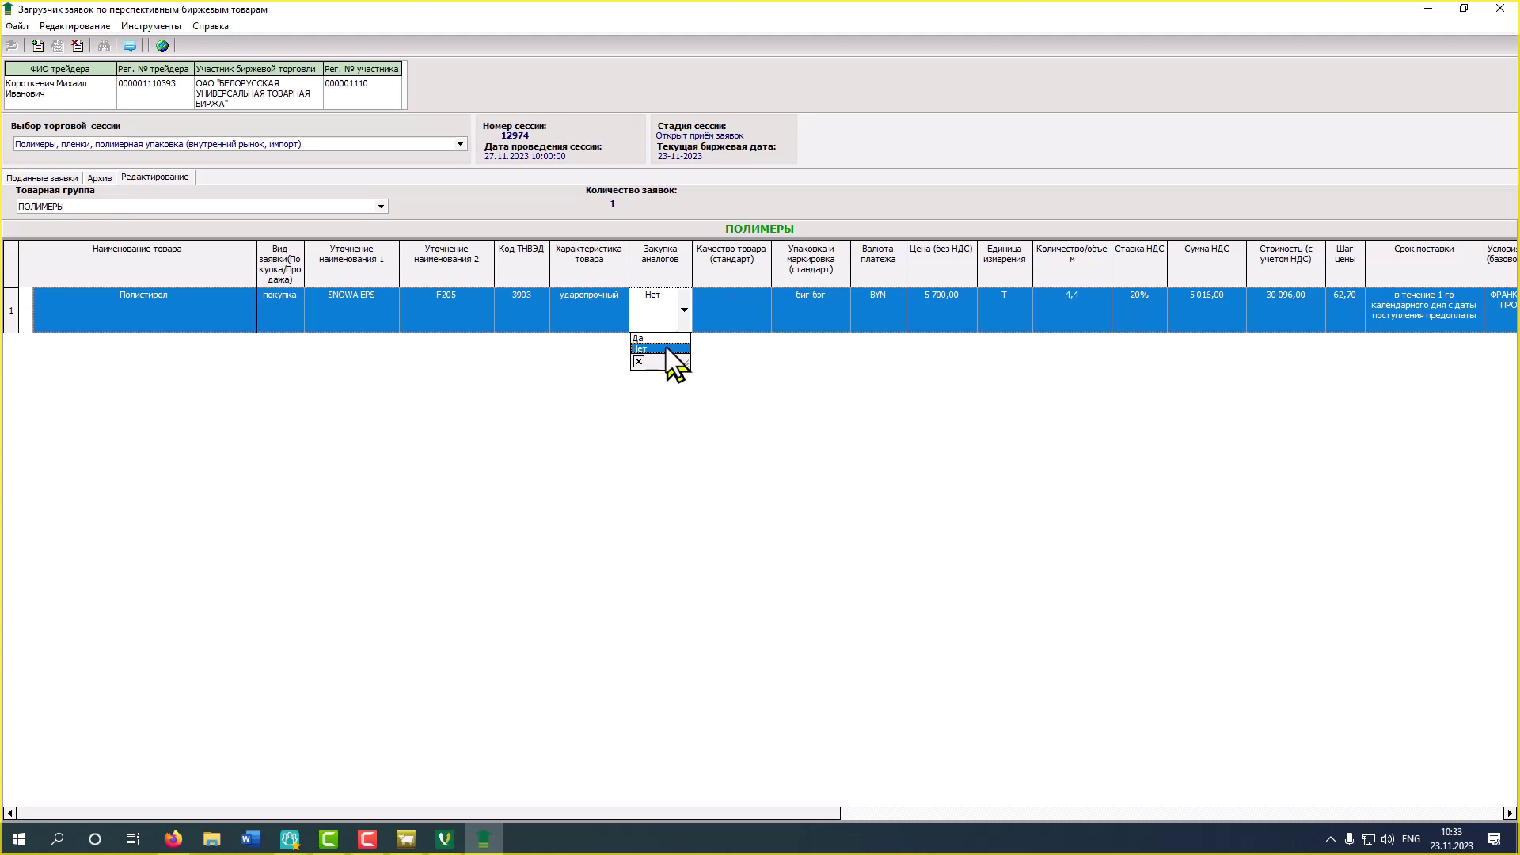
{"action": "left_click", "coordinate": [648, 338]}
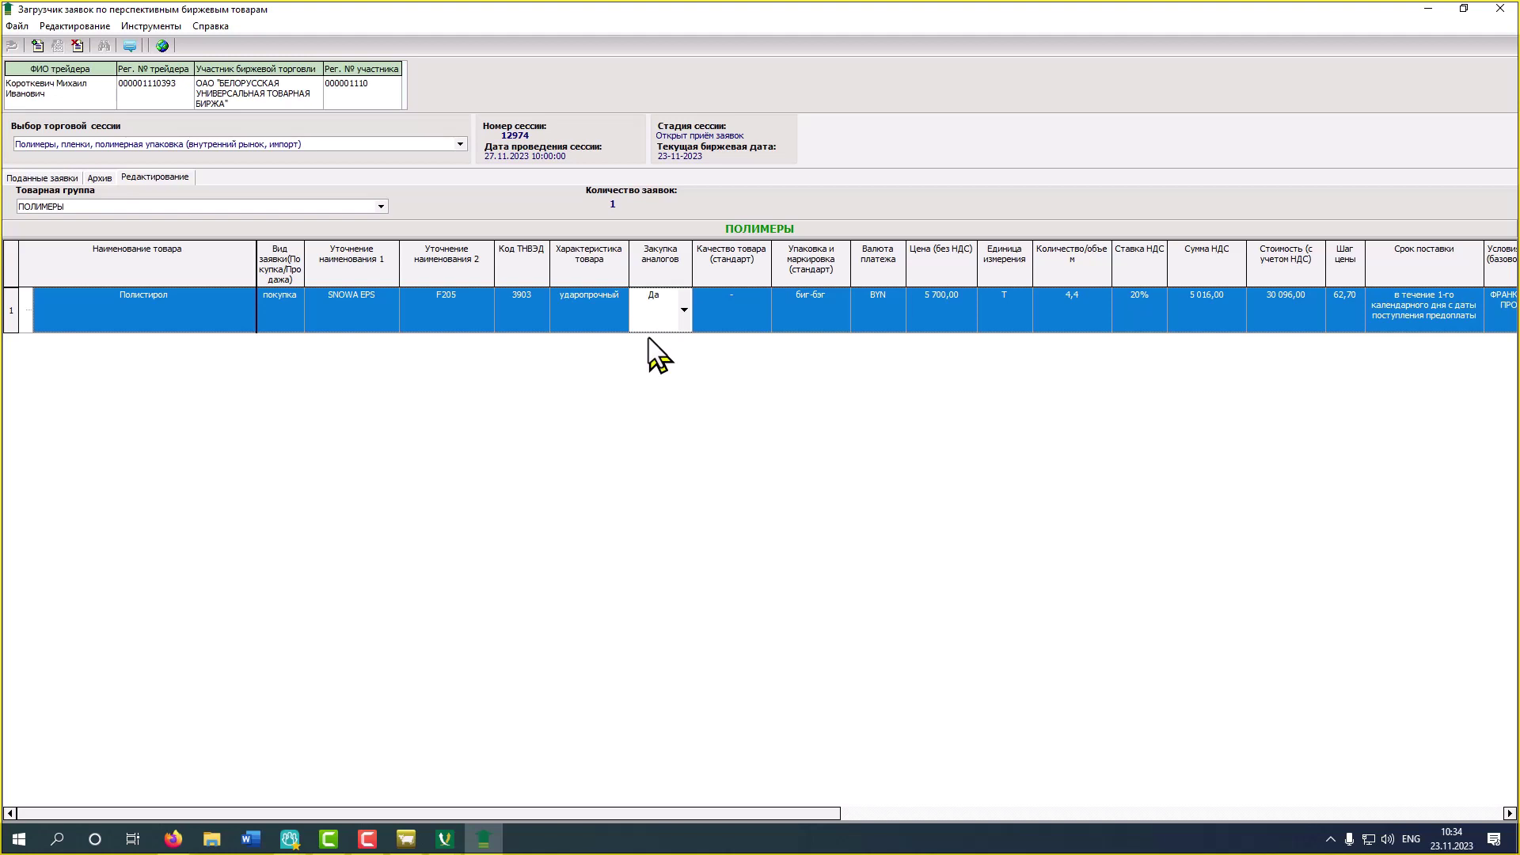
Switch the Полистирол bid's Закупка аналогов to Нет and back to Да
{"action": "left_click", "coordinate": [683, 310]}
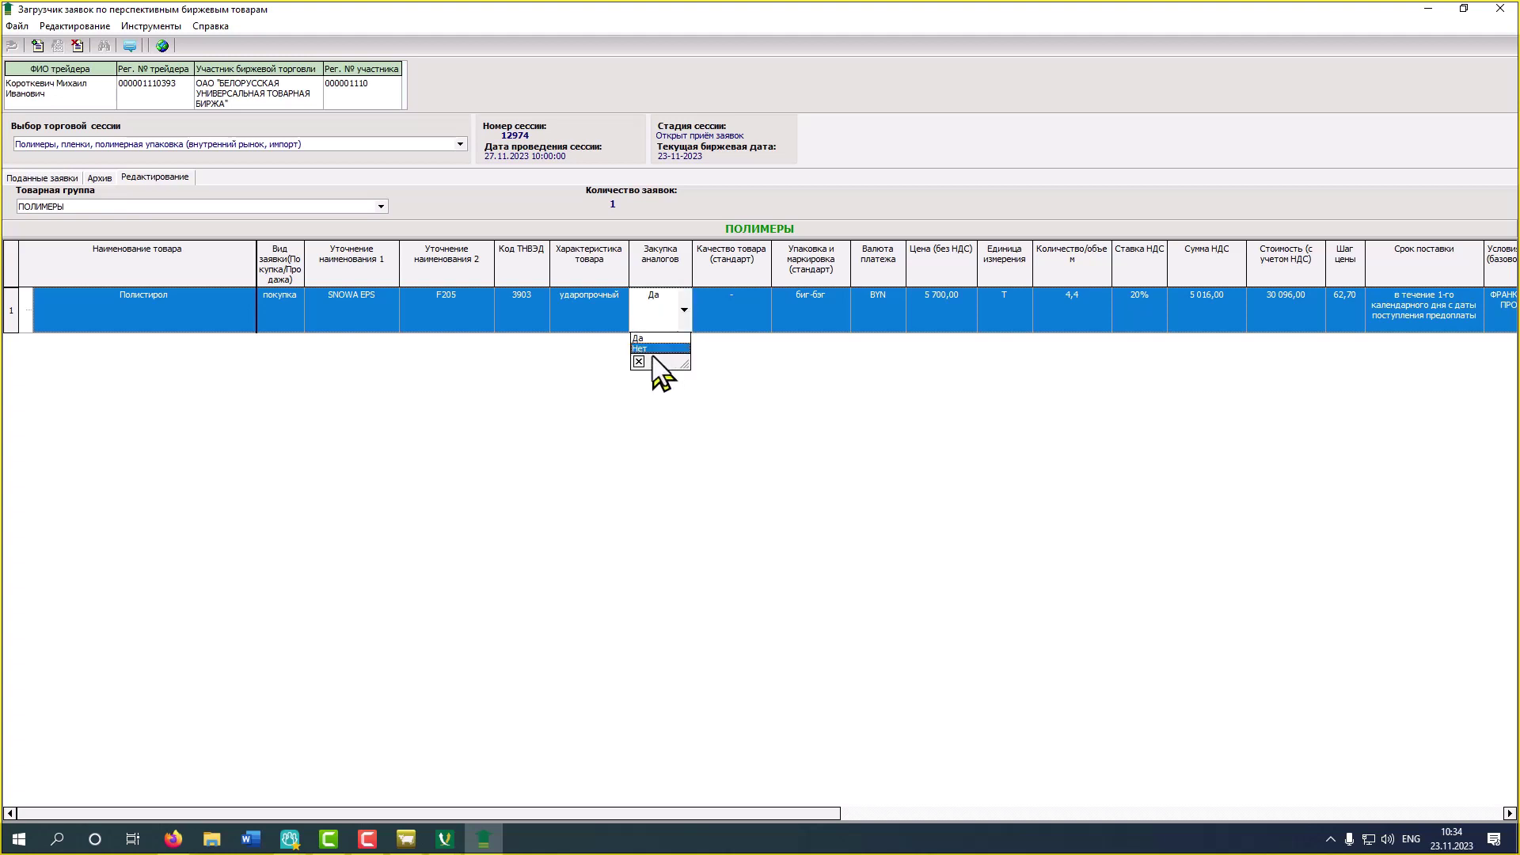
{"action": "left_click", "coordinate": [654, 350]}
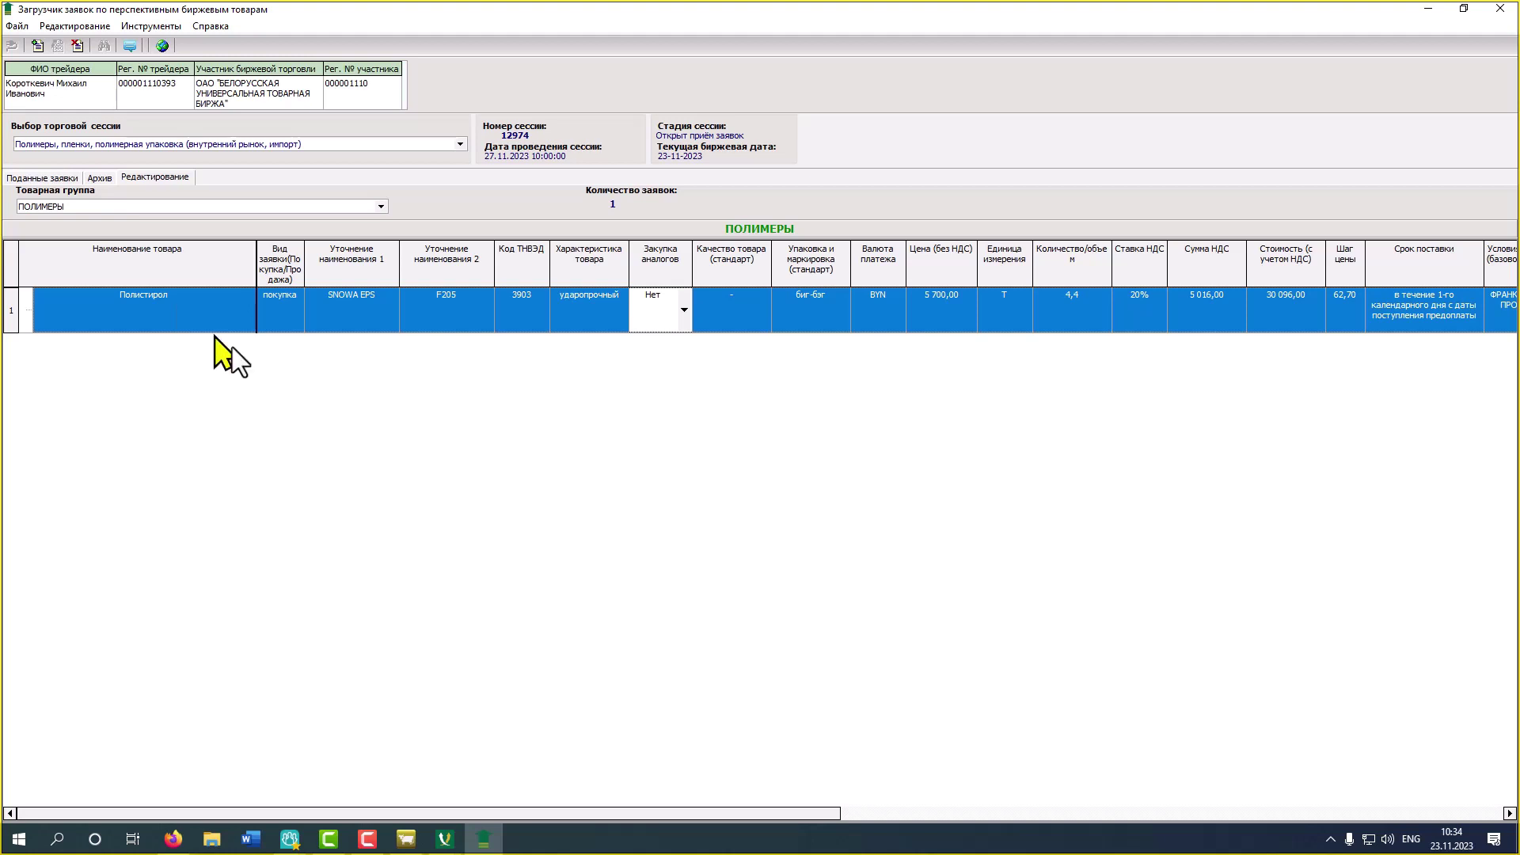
{"action": "left_click", "coordinate": [682, 310]}
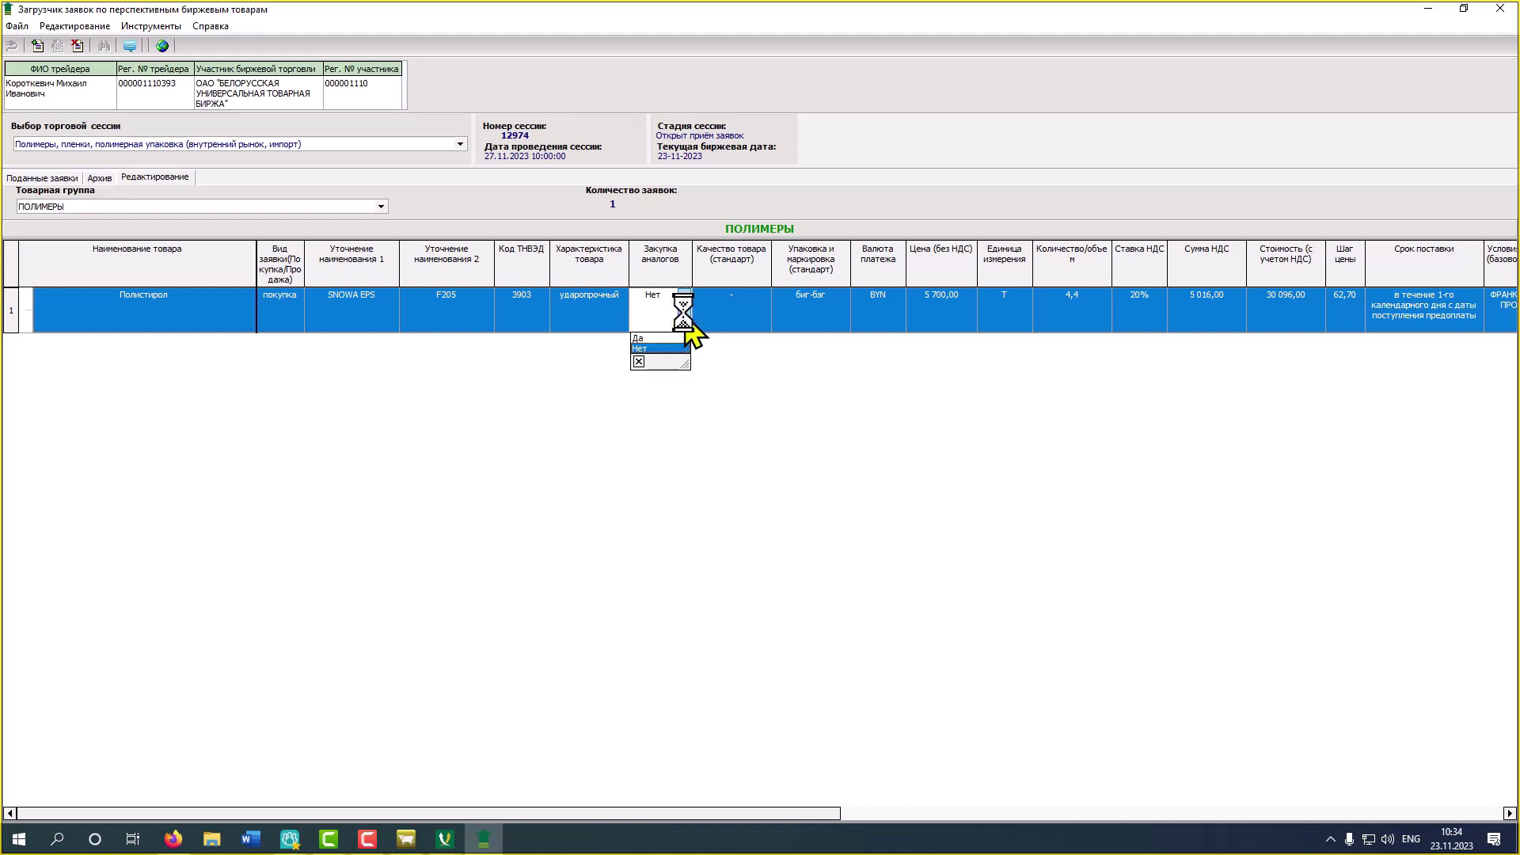
{"action": "left_click", "coordinate": [663, 339]}
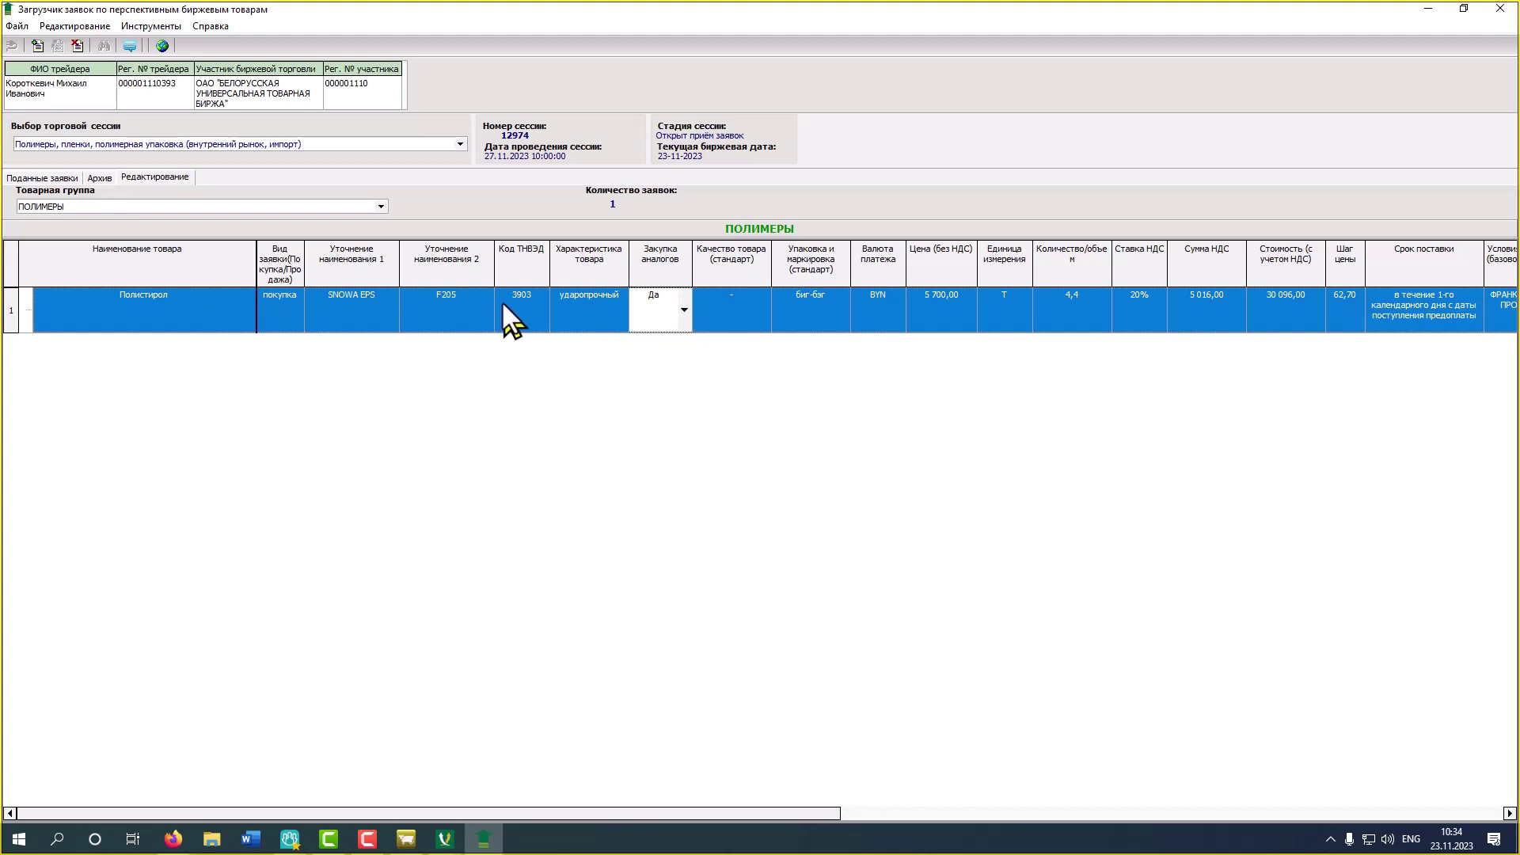
Try the packaging options for the Полистирол bid, setting Упаковка и маркировка (стандарт) to -, биг-бэг and finally 25 кг
{"action": "left_click_drag", "start_coordinate": [598, 816], "coordinate": [940, 818]}
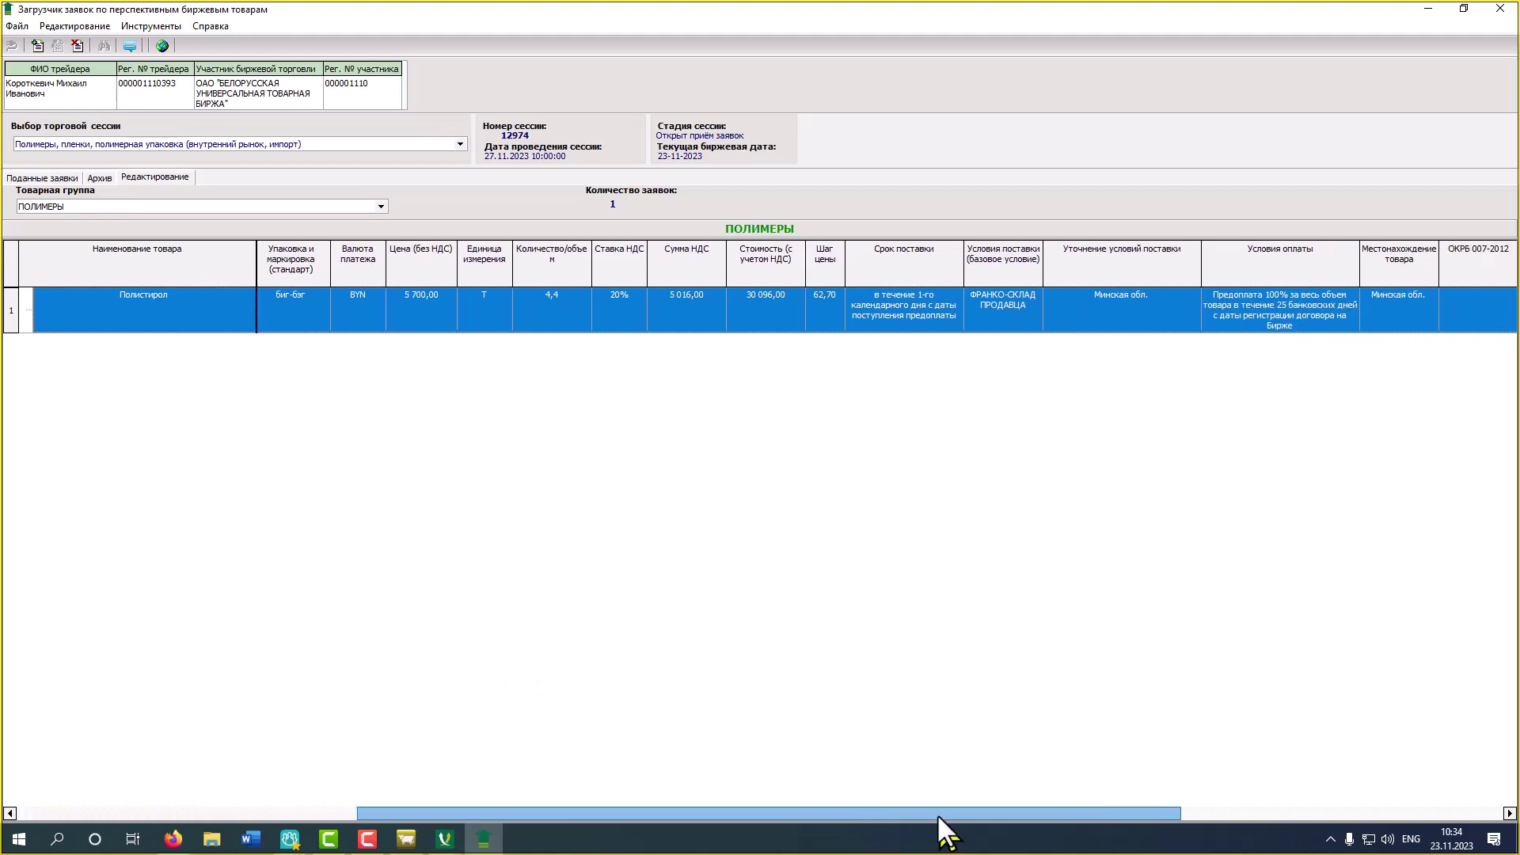
{"action": "left_click", "coordinate": [289, 310]}
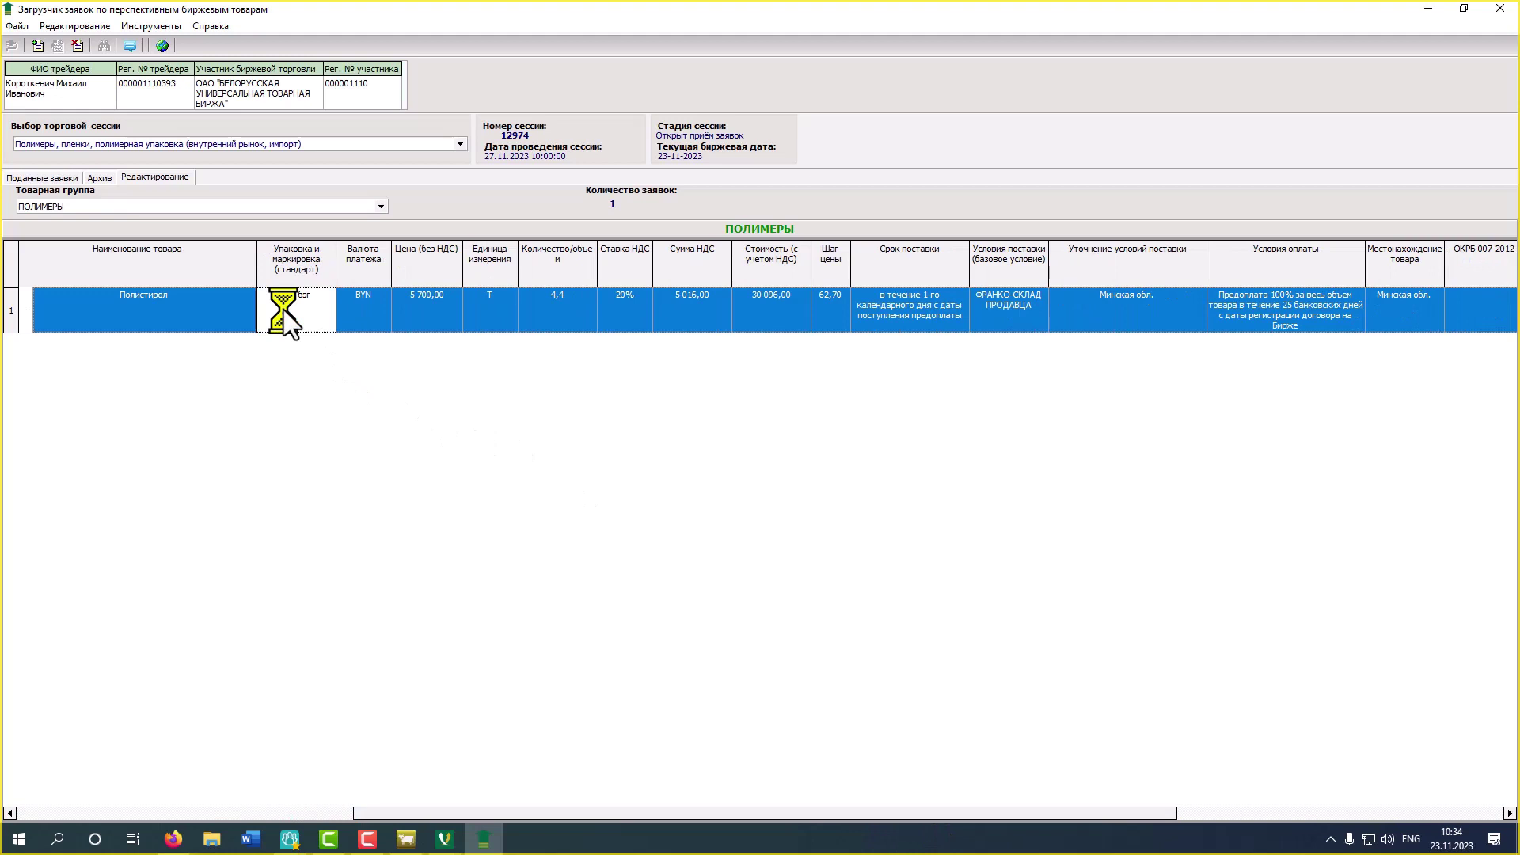
{"action": "left_click", "coordinate": [284, 311]}
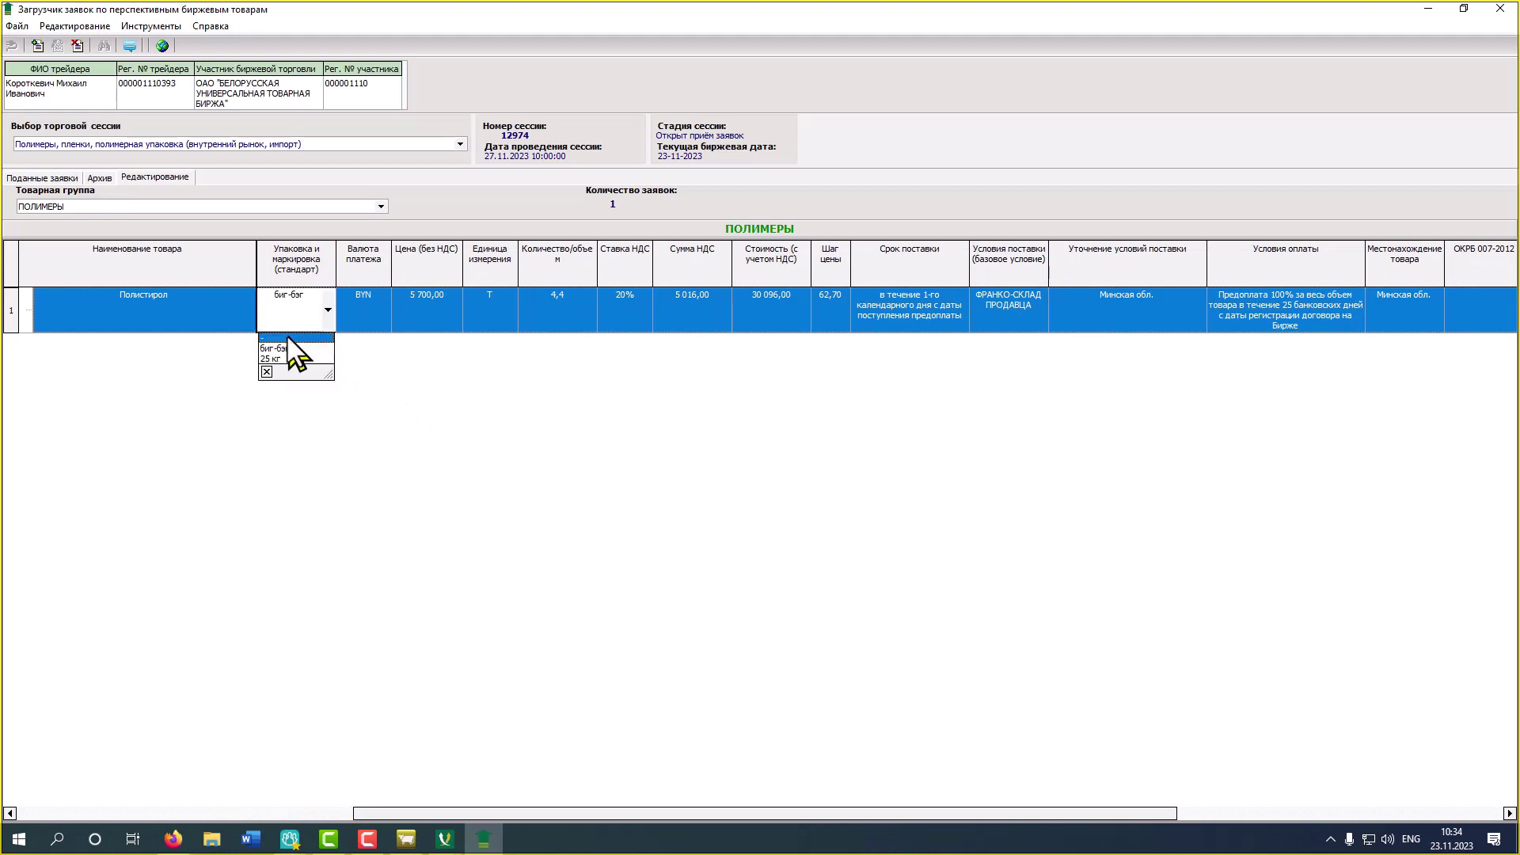
{"action": "left_click", "coordinate": [288, 339]}
{"action": "left_click", "coordinate": [326, 316]}
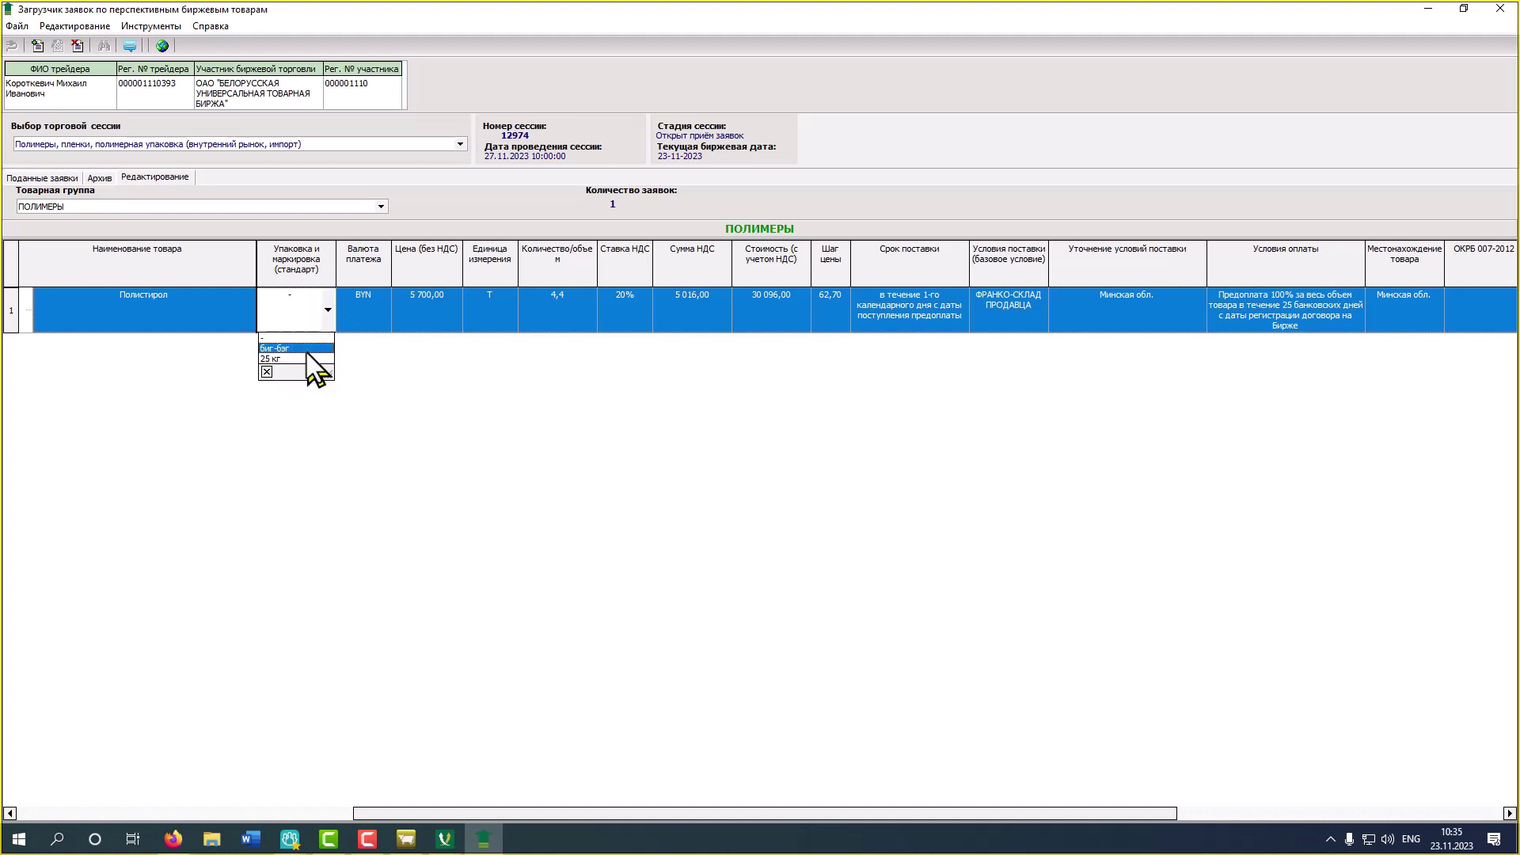
{"action": "left_click", "coordinate": [303, 349]}
{"action": "left_click", "coordinate": [327, 311]}
{"action": "left_click", "coordinate": [294, 359]}
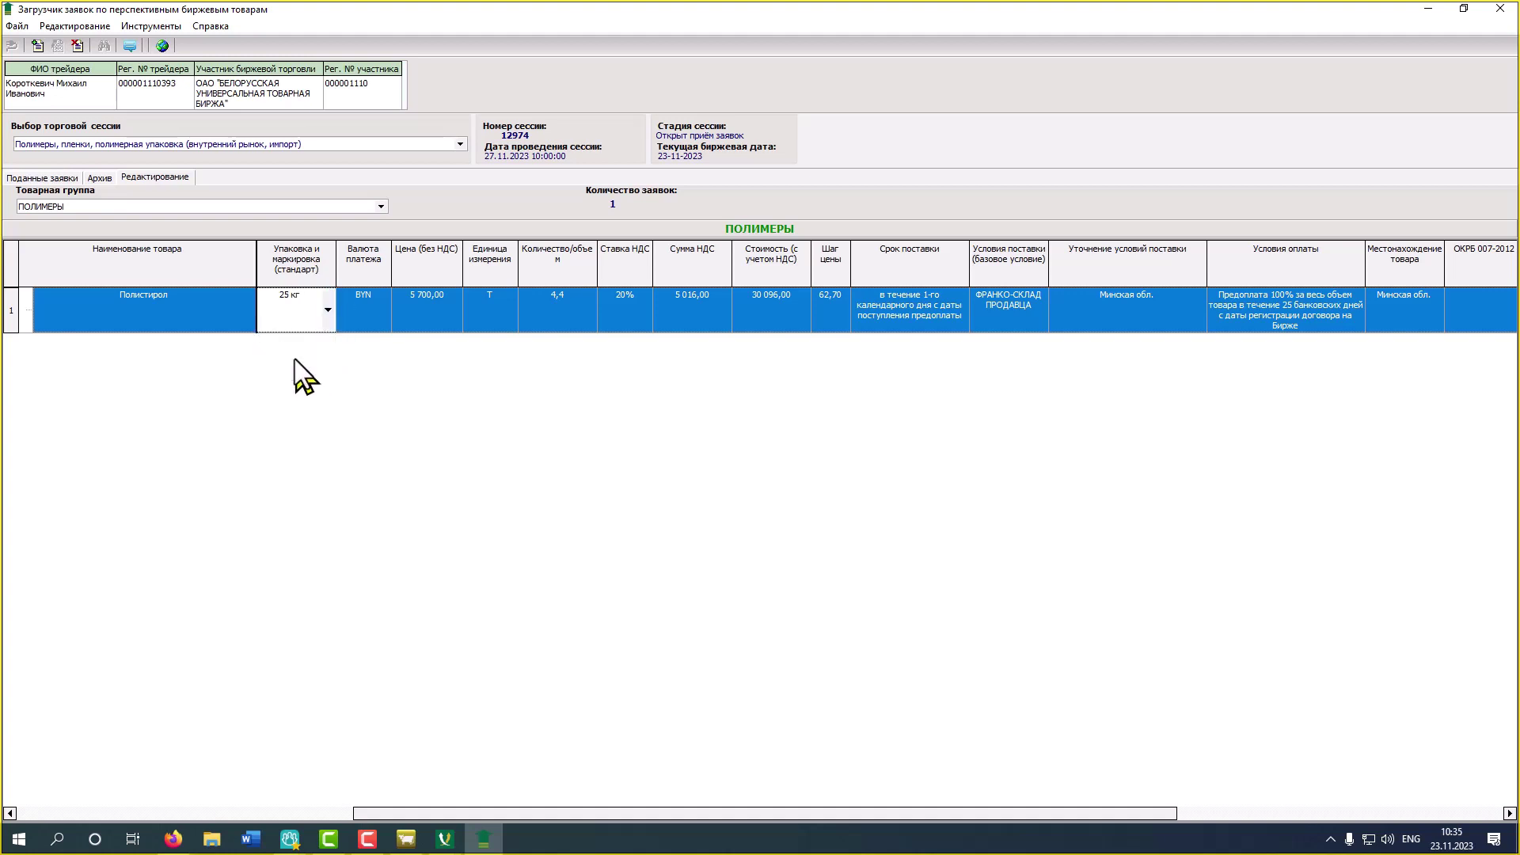
Set the Полистирол bid's Цена (без НДС) to 4000 and choose Т as its Единица измерения
{"action": "left_click", "coordinate": [436, 312]}
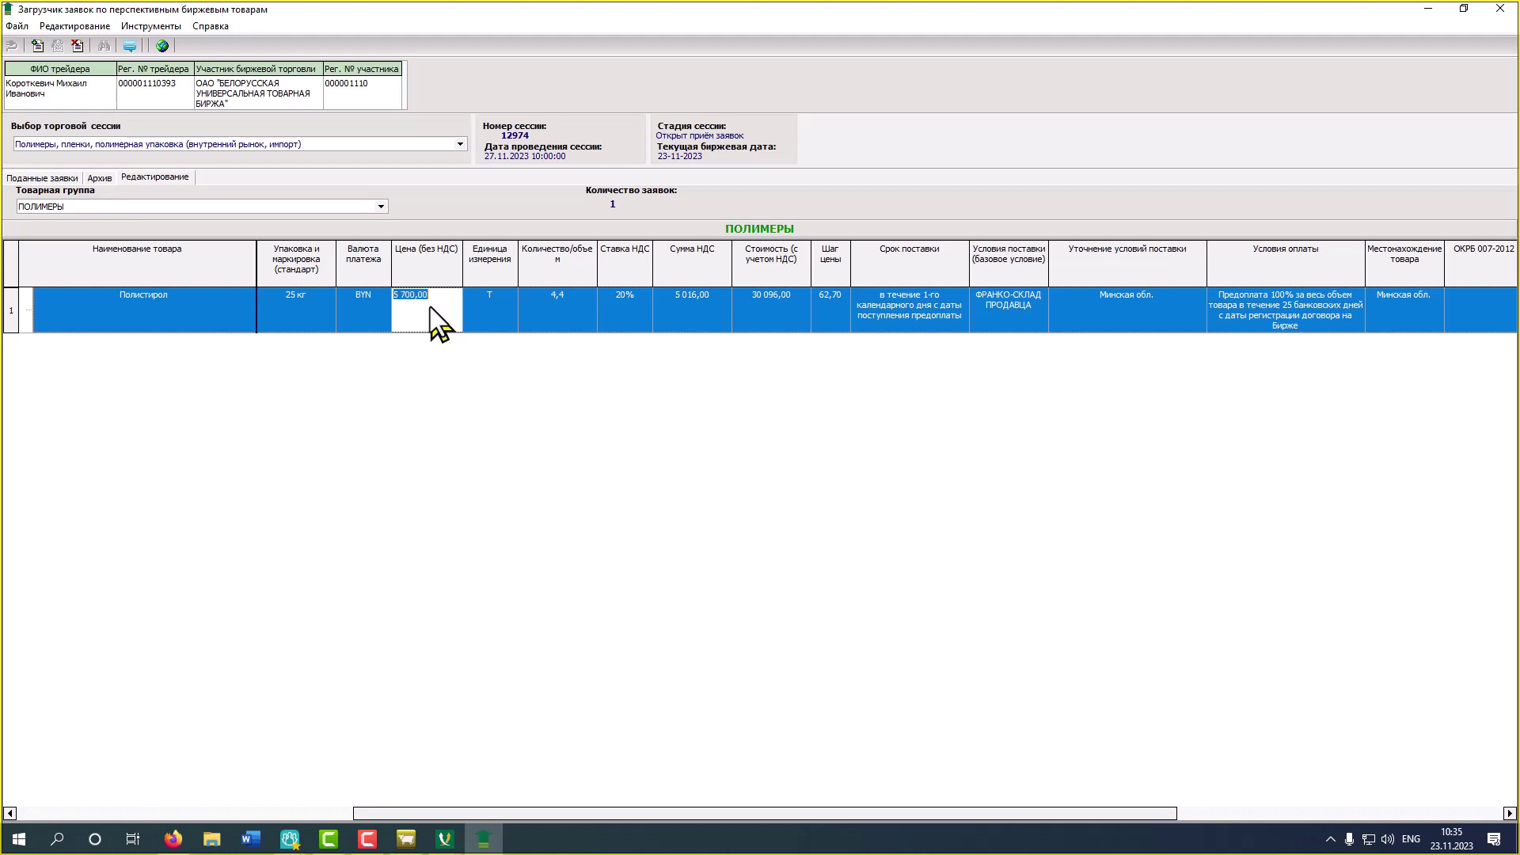
{"action": "type", "text": "4000"}
{"action": "left_click", "coordinate": [480, 307]}
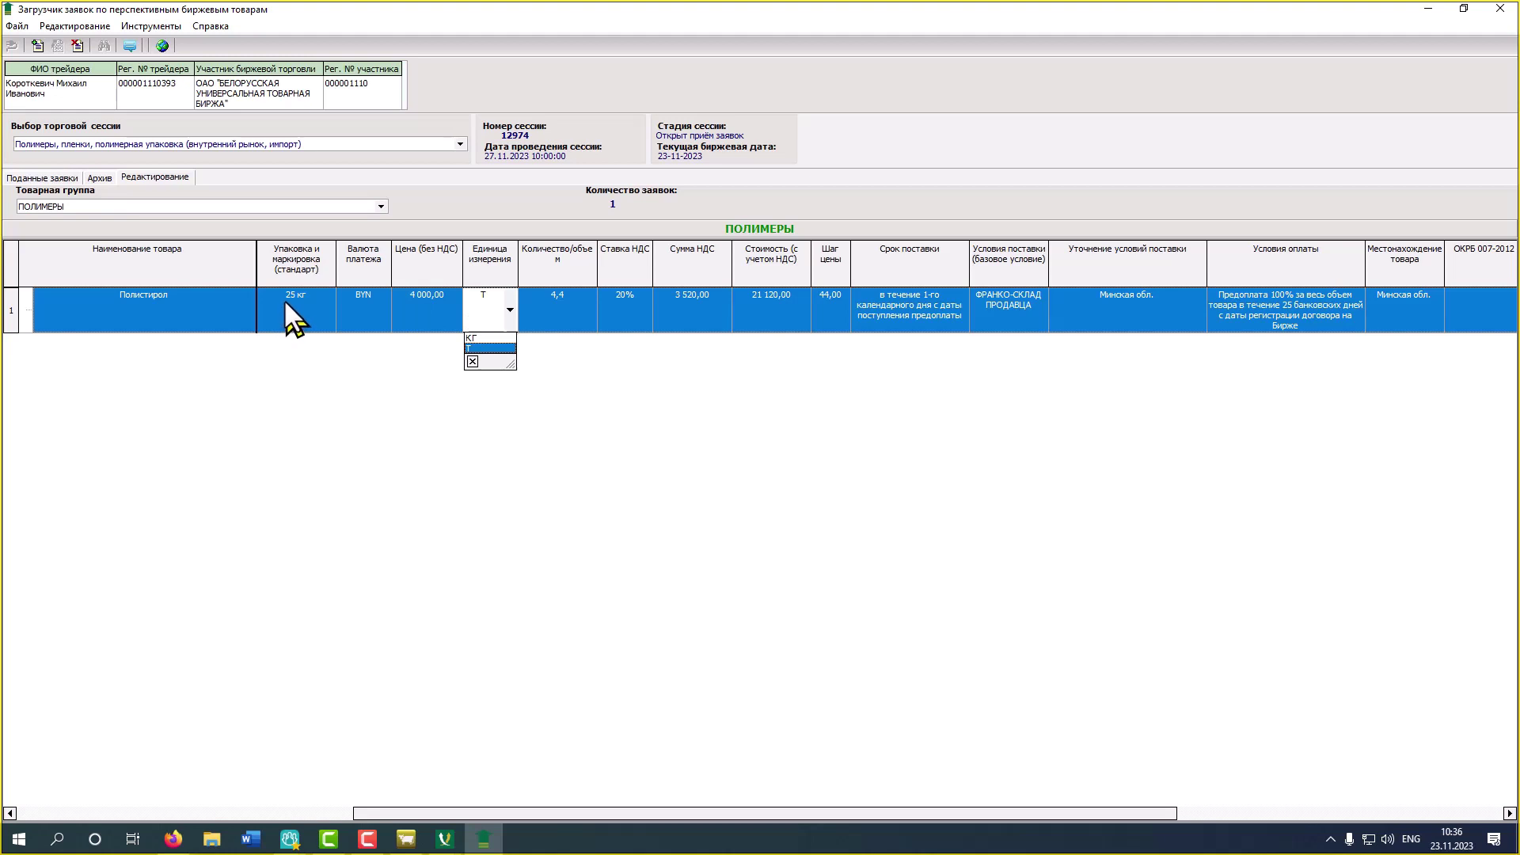
{"action": "left_click", "coordinate": [493, 346]}
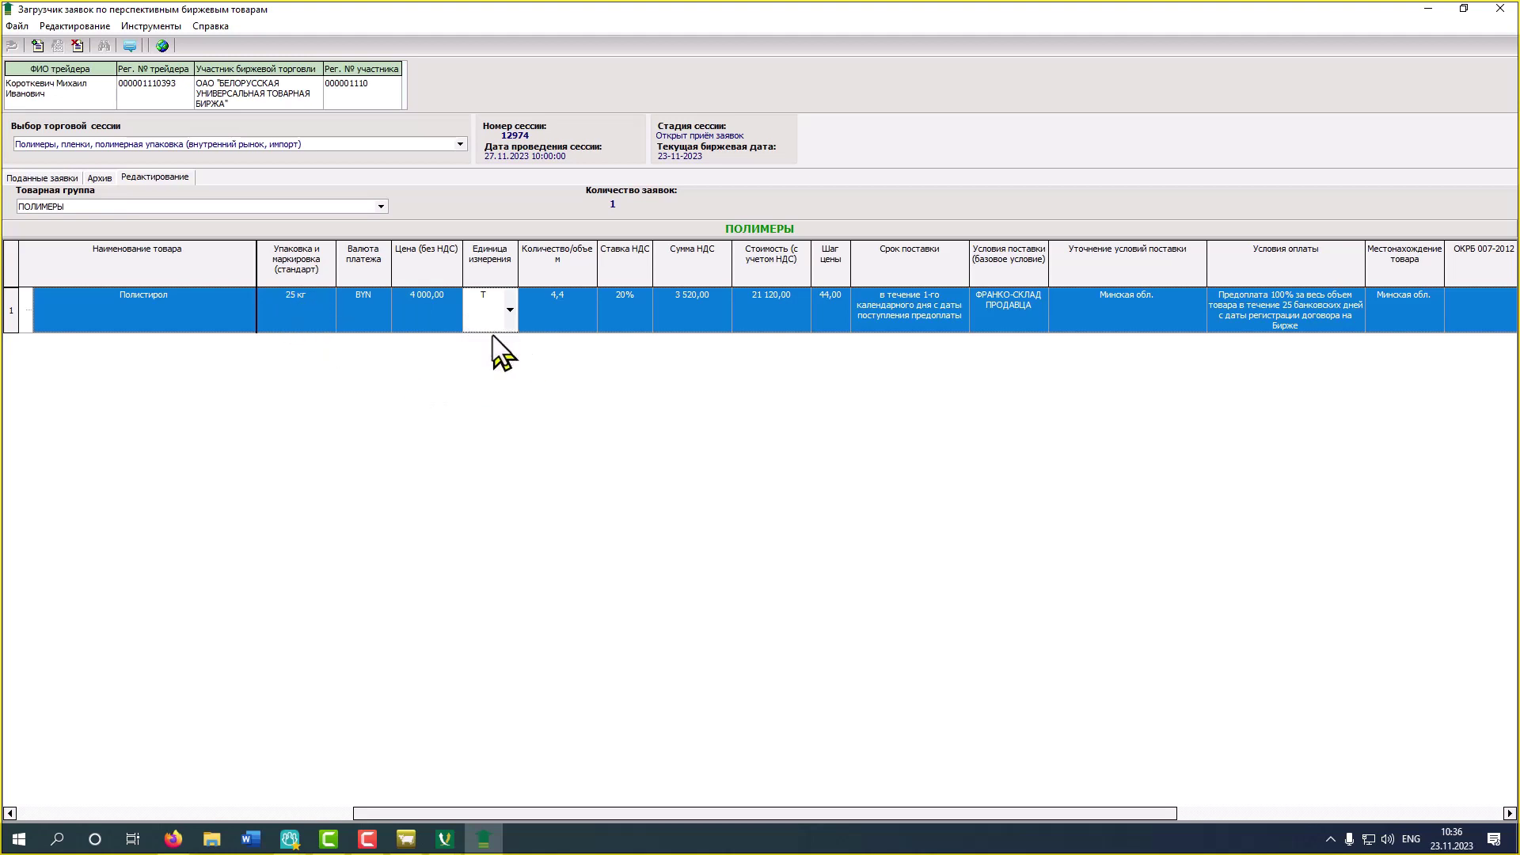
Set the bid's Упаковка и маркировка (стандарт) to - and its Единица измерения to Т
{"action": "left_click", "coordinate": [284, 321]}
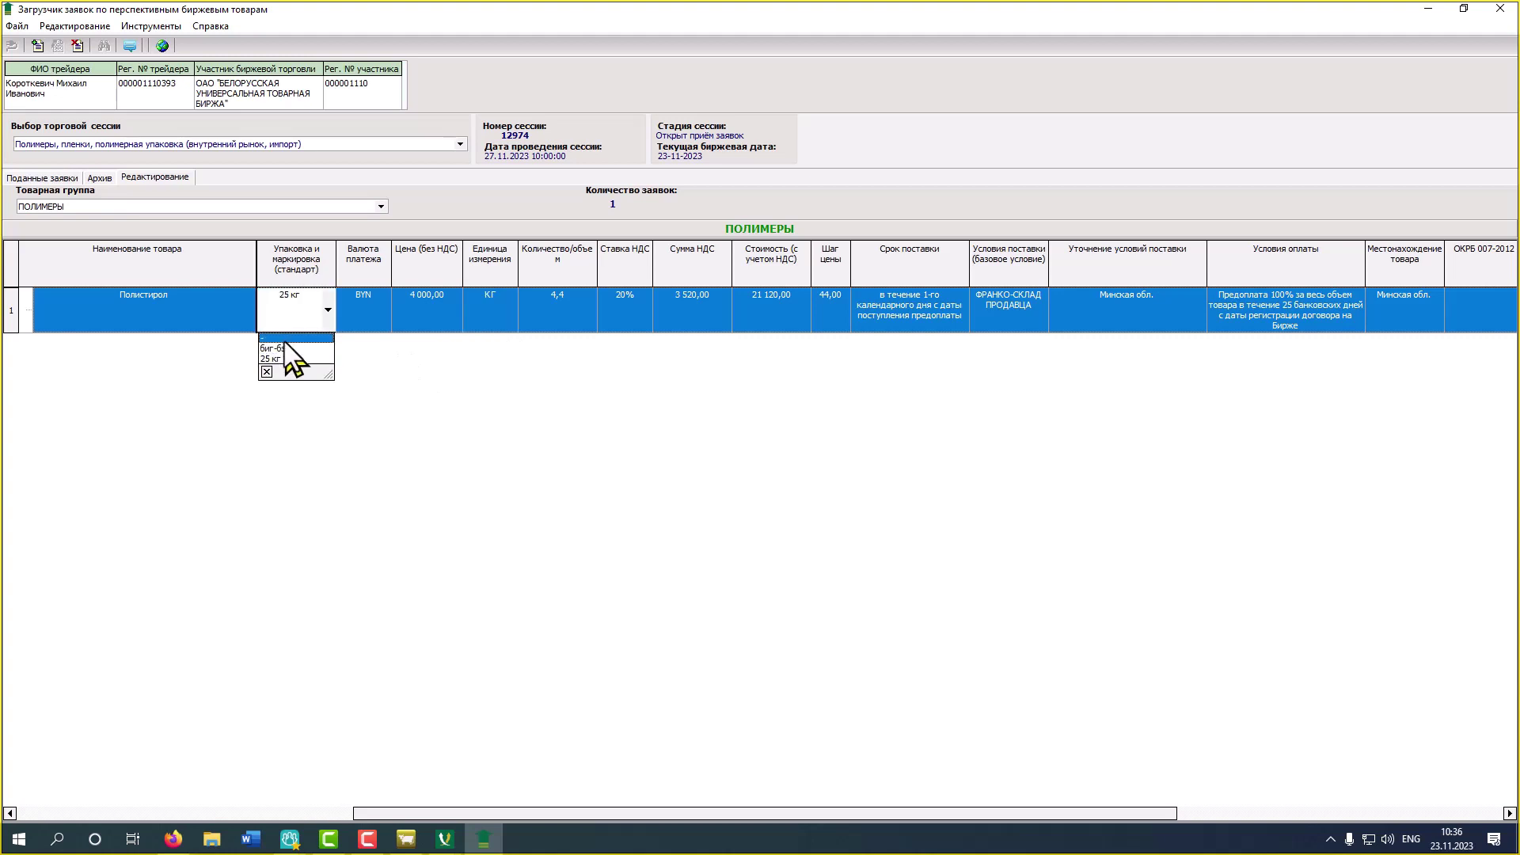
{"action": "left_click", "coordinate": [286, 339]}
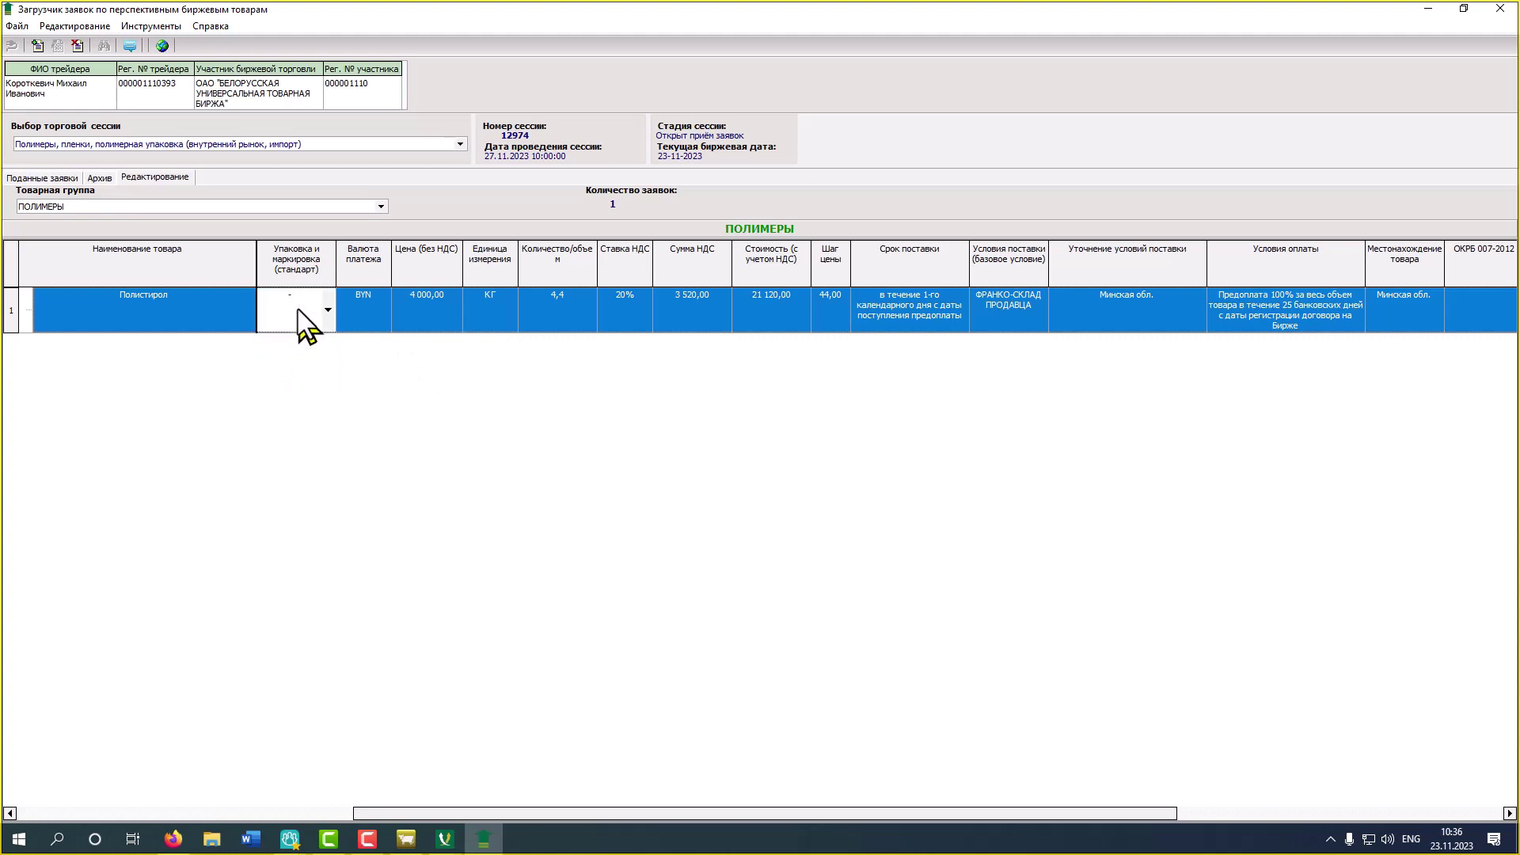
{"action": "left_click", "coordinate": [486, 315]}
{"action": "left_click", "coordinate": [476, 349]}
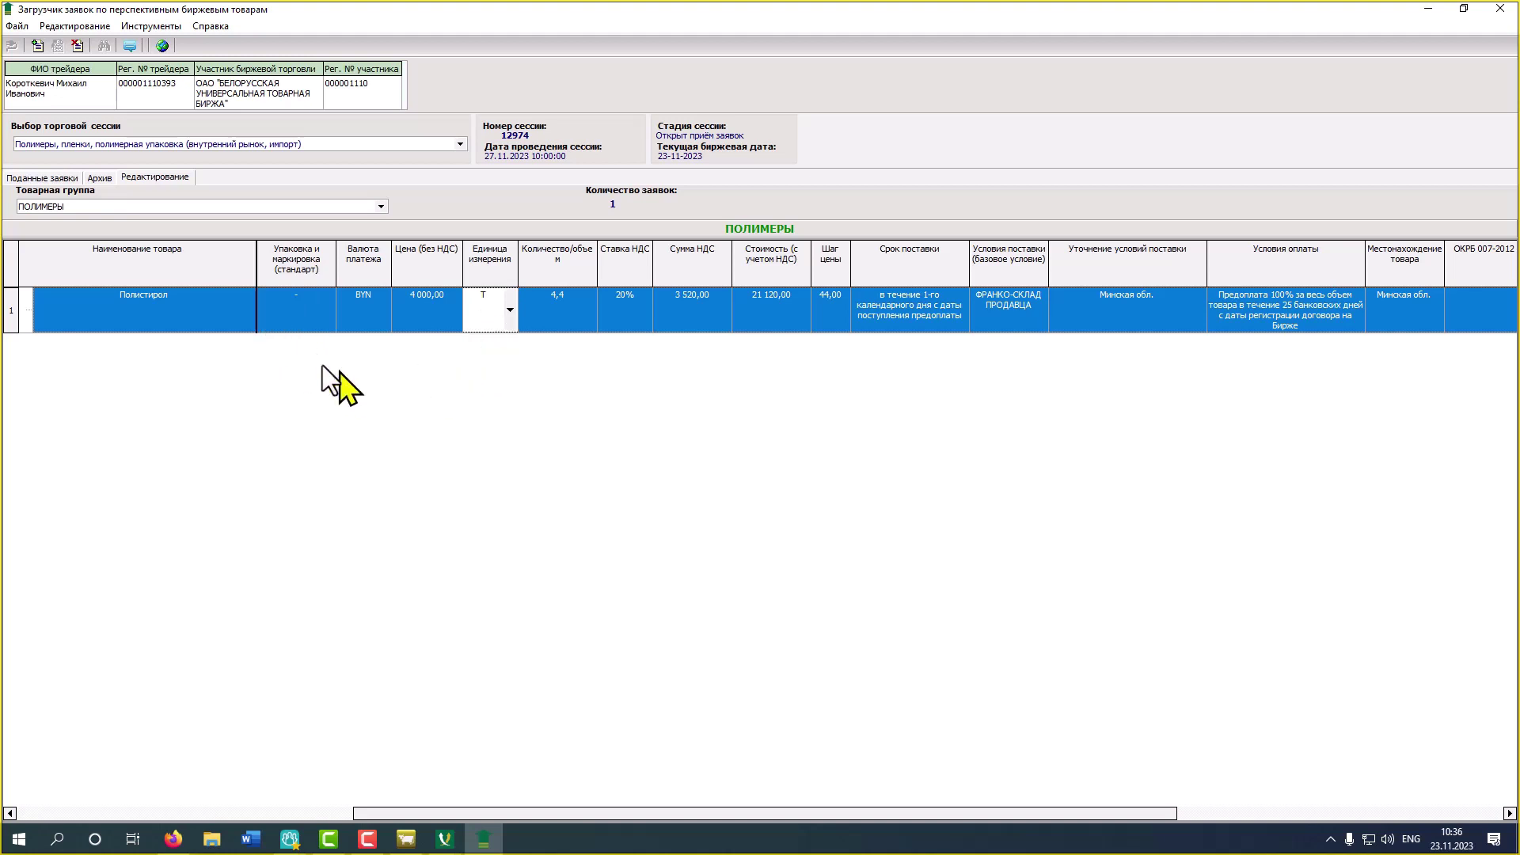
Set the bid's Количество/объем to 4,5 with Ставка НДС at 20%
{"action": "left_click", "coordinate": [563, 310]}
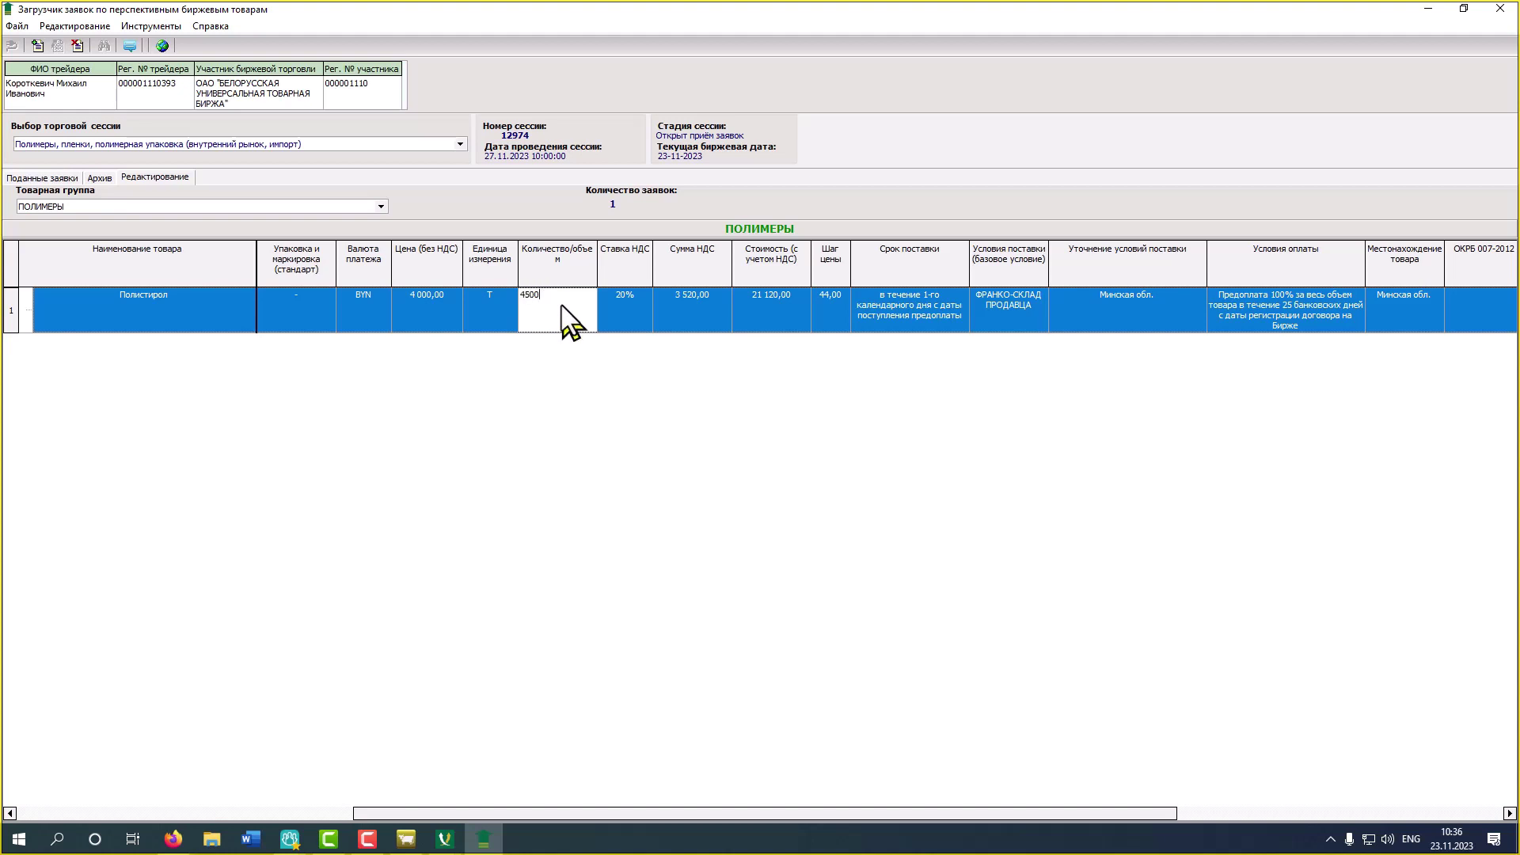
{"action": "type", "text": ",5"}
{"action": "left_click", "coordinate": [622, 314]}
{"action": "left_click", "coordinate": [639, 360]}
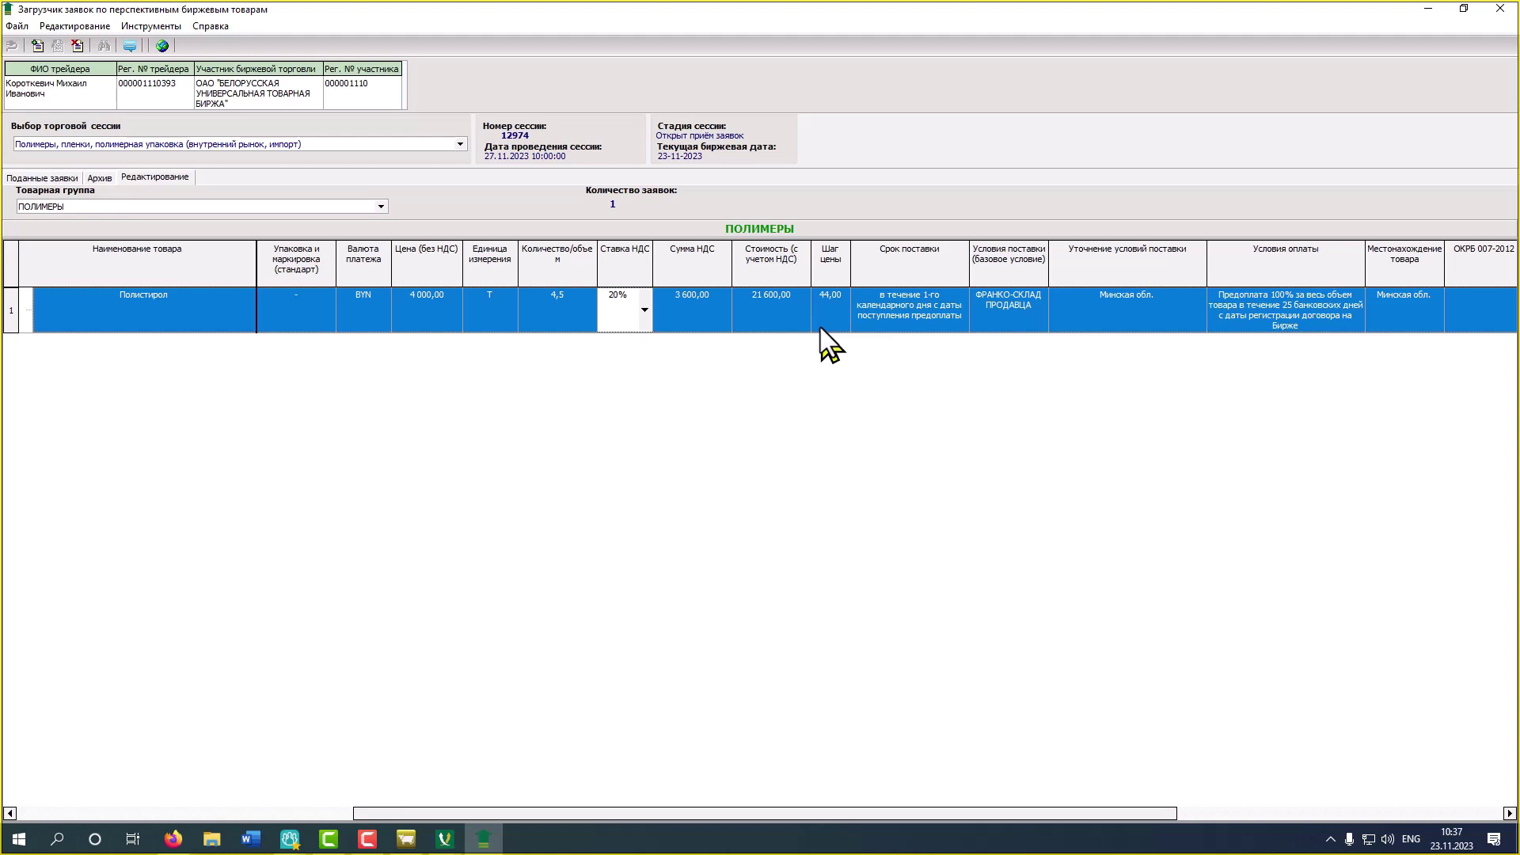
Set and save the bid's Срок поставки as в течение 10-и календарных дней, starting с даты регистрации договора на Бирже
{"action": "left_click", "coordinate": [901, 321]}
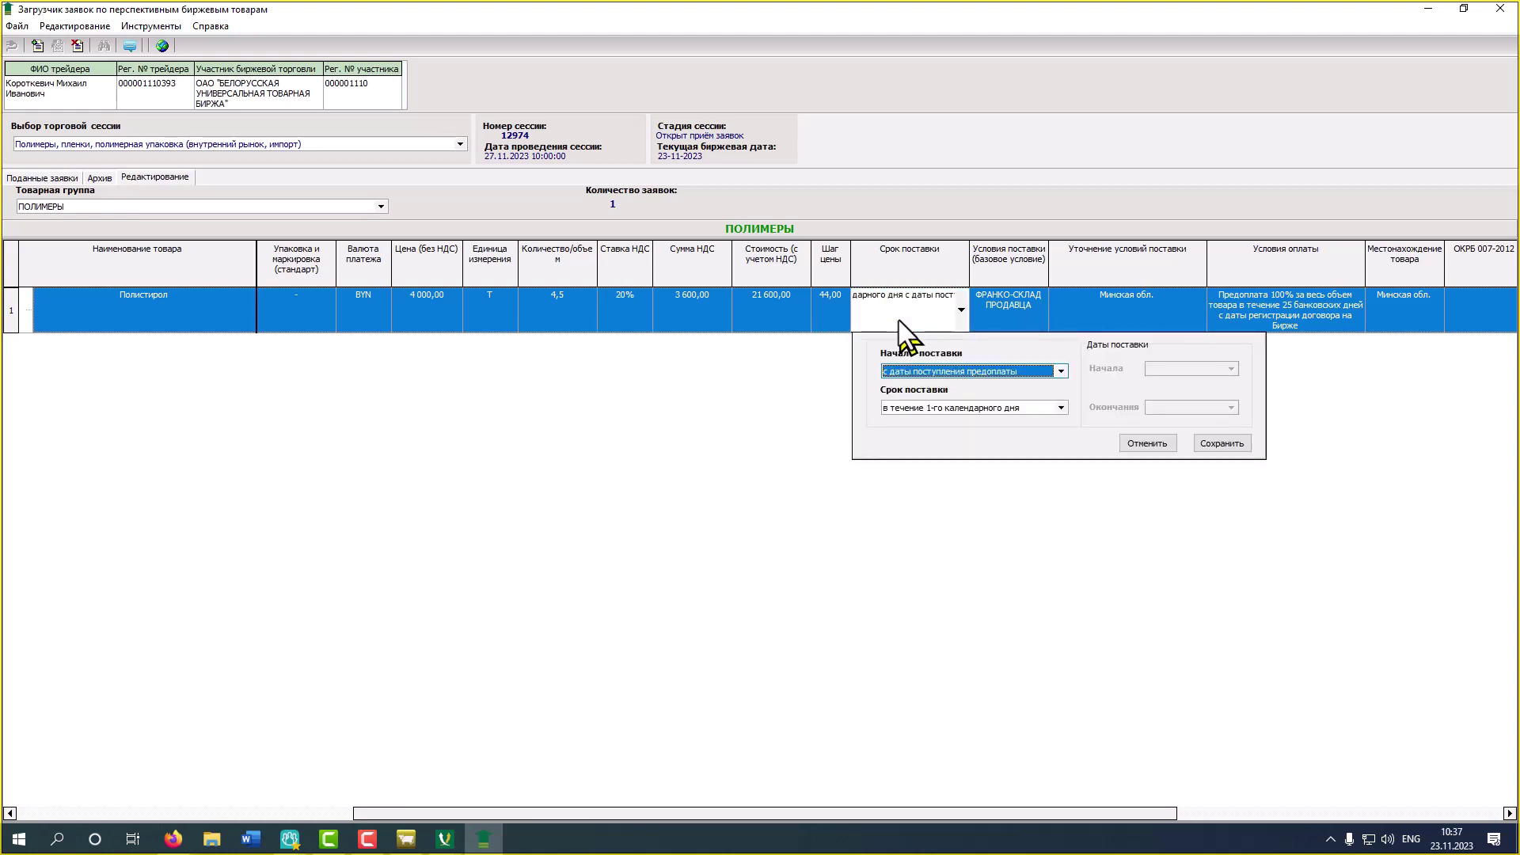
{"action": "left_click", "coordinate": [1065, 373]}
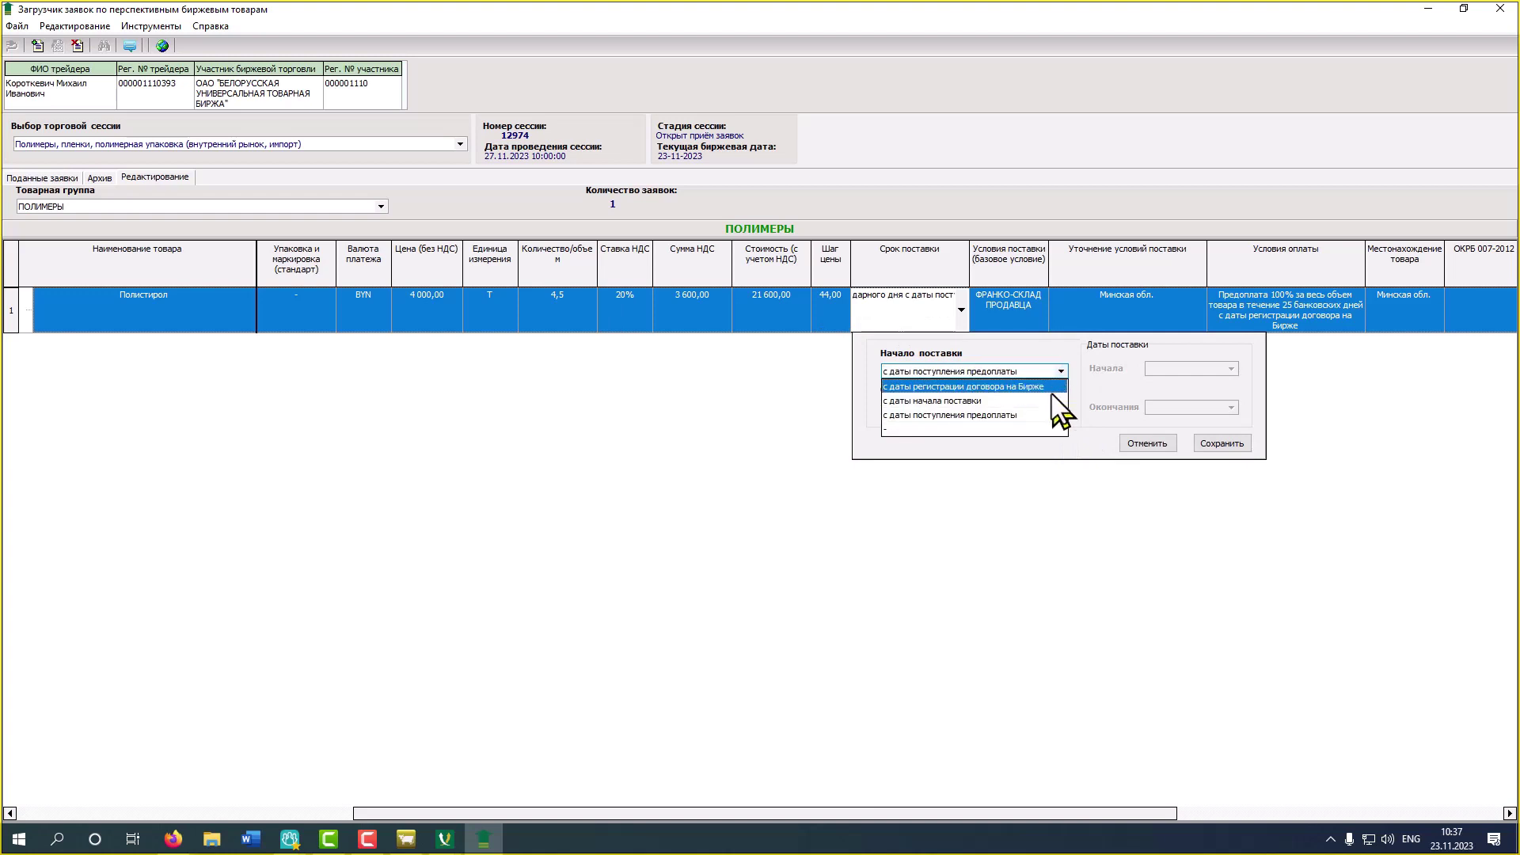
{"action": "left_click", "coordinate": [1042, 387]}
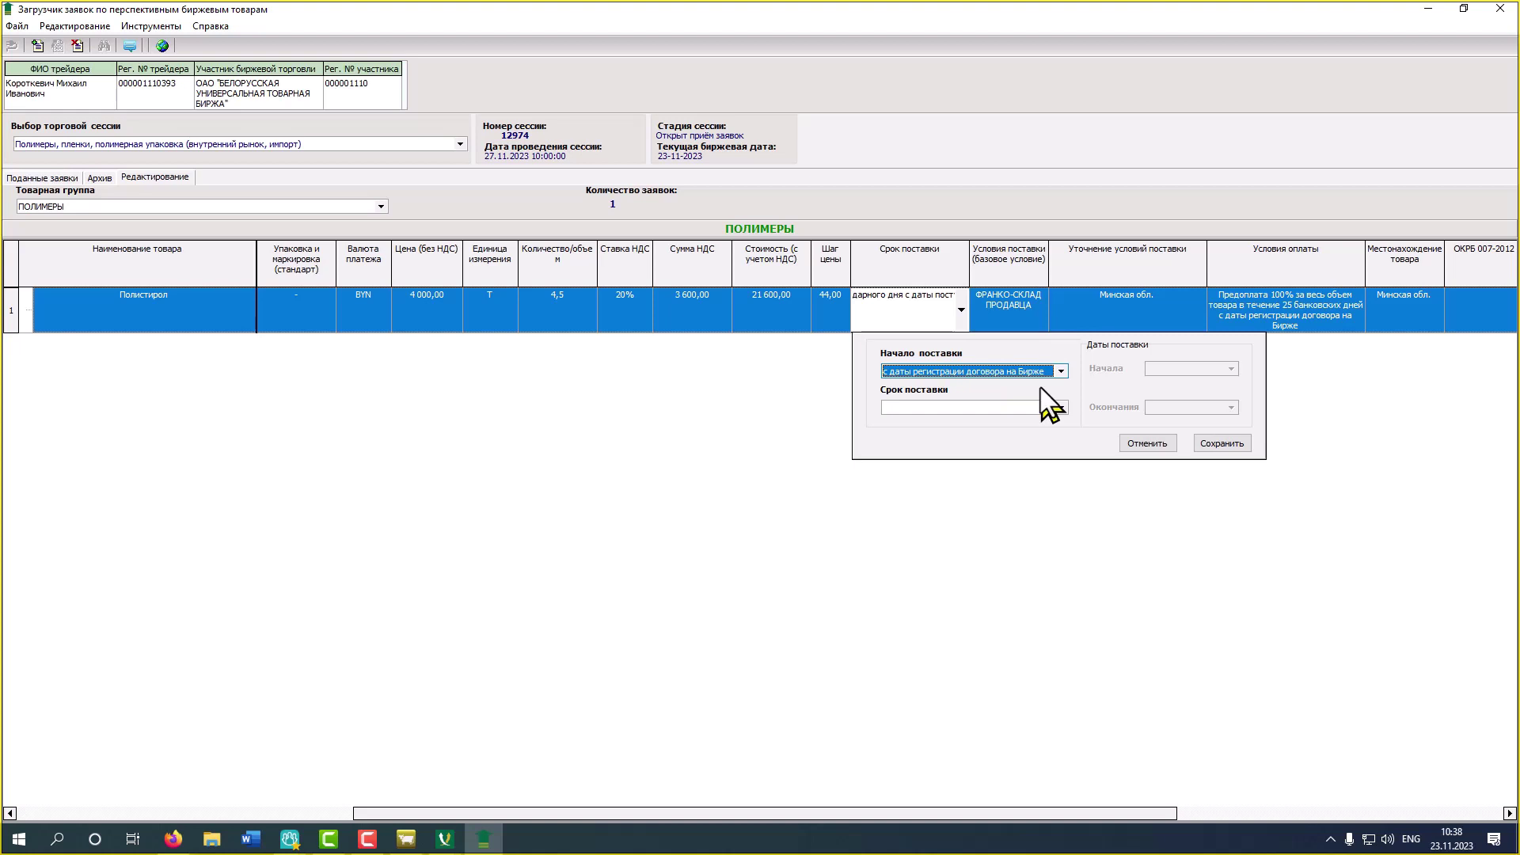
{"action": "left_click", "coordinate": [1061, 408]}
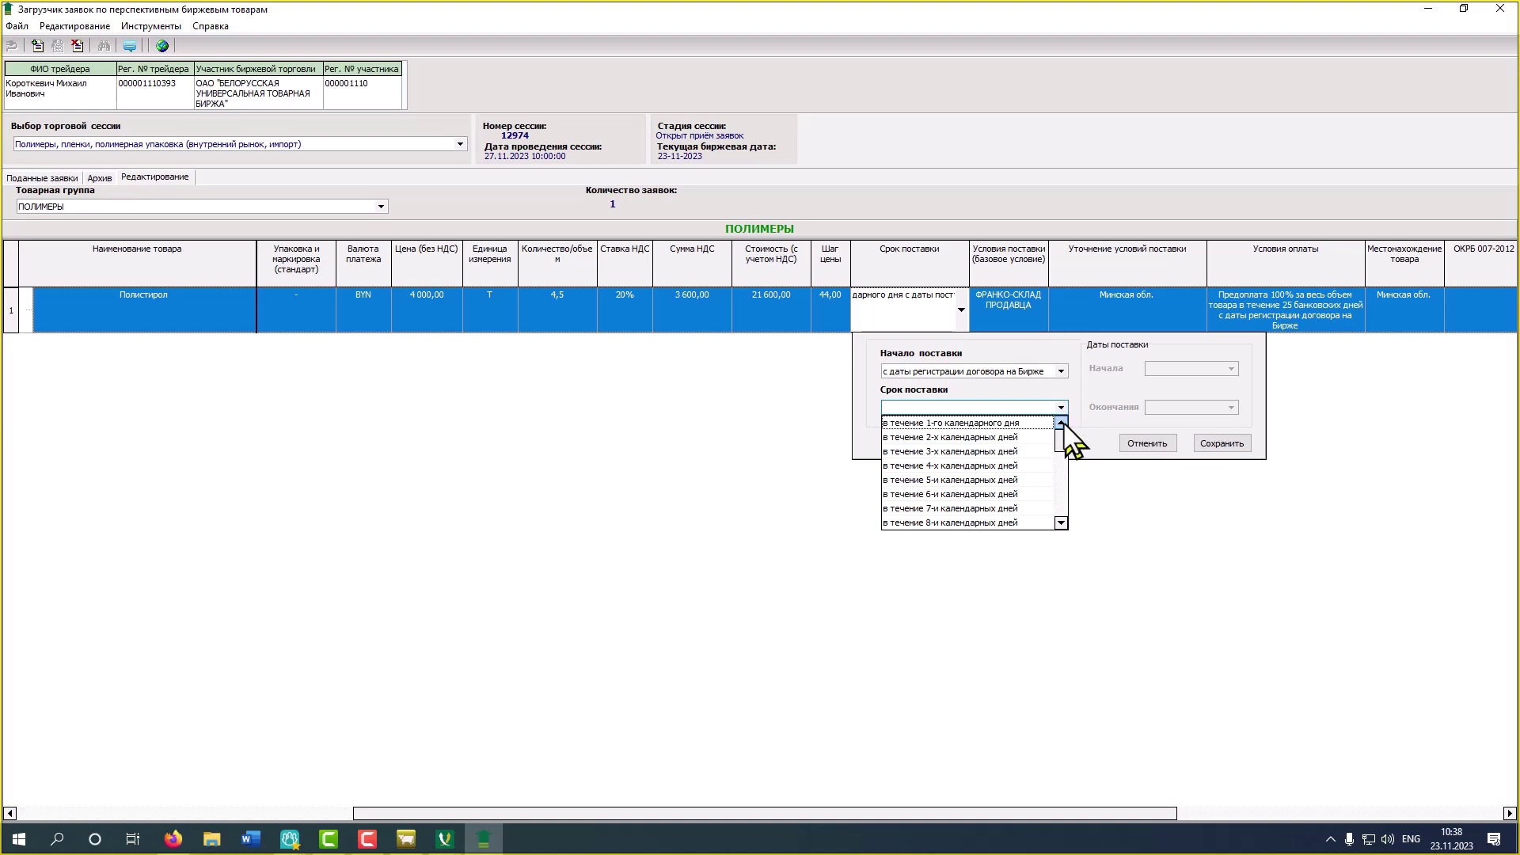
{"action": "left_click_drag", "start_coordinate": [1065, 474], "coordinate": [1072, 520]}
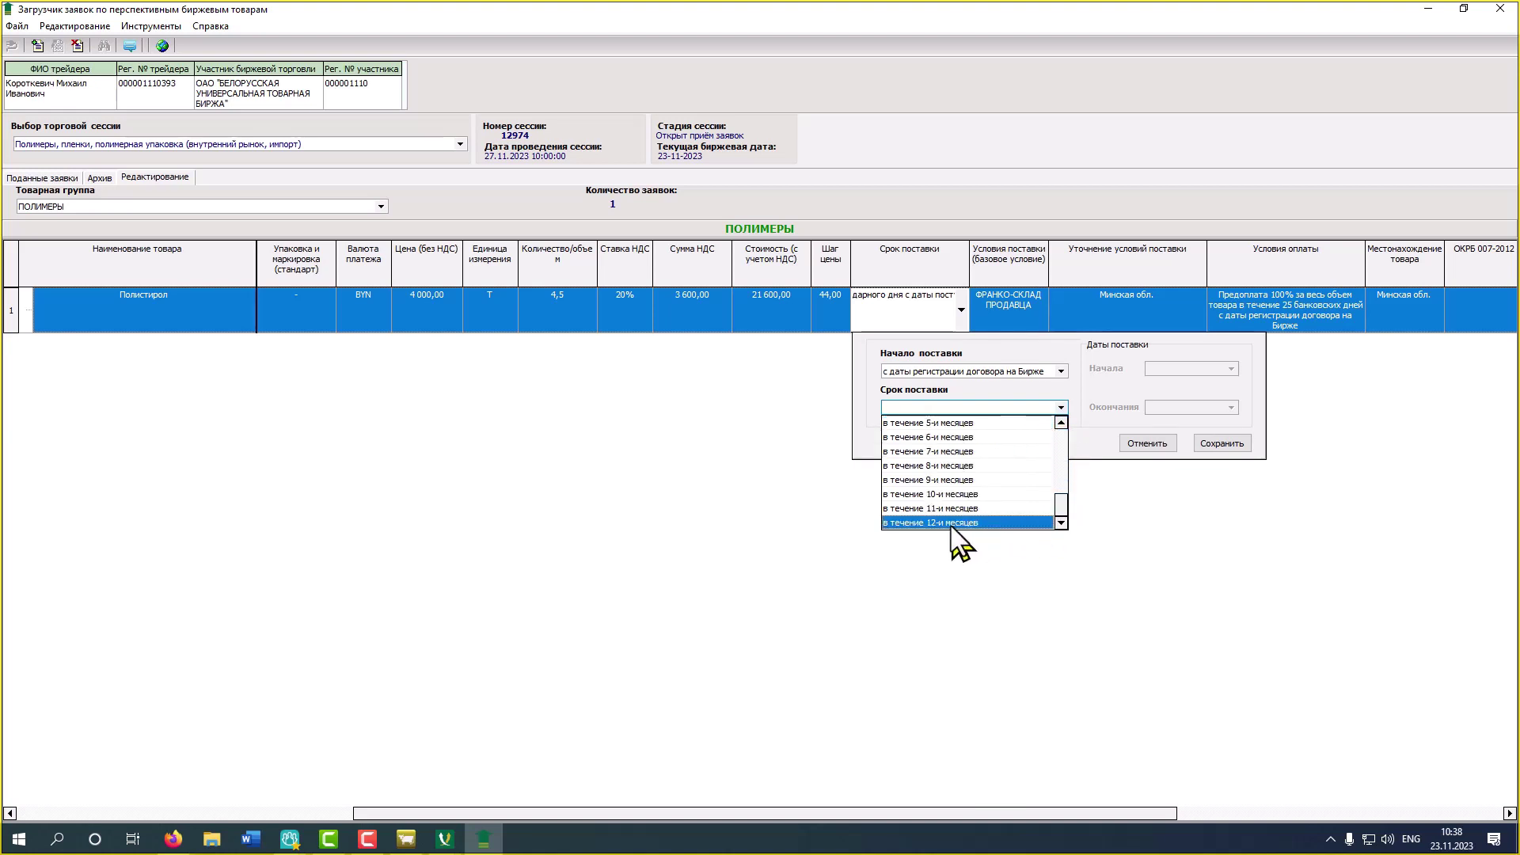
{"action": "left_click_drag", "start_coordinate": [1062, 513], "coordinate": [1058, 464]}
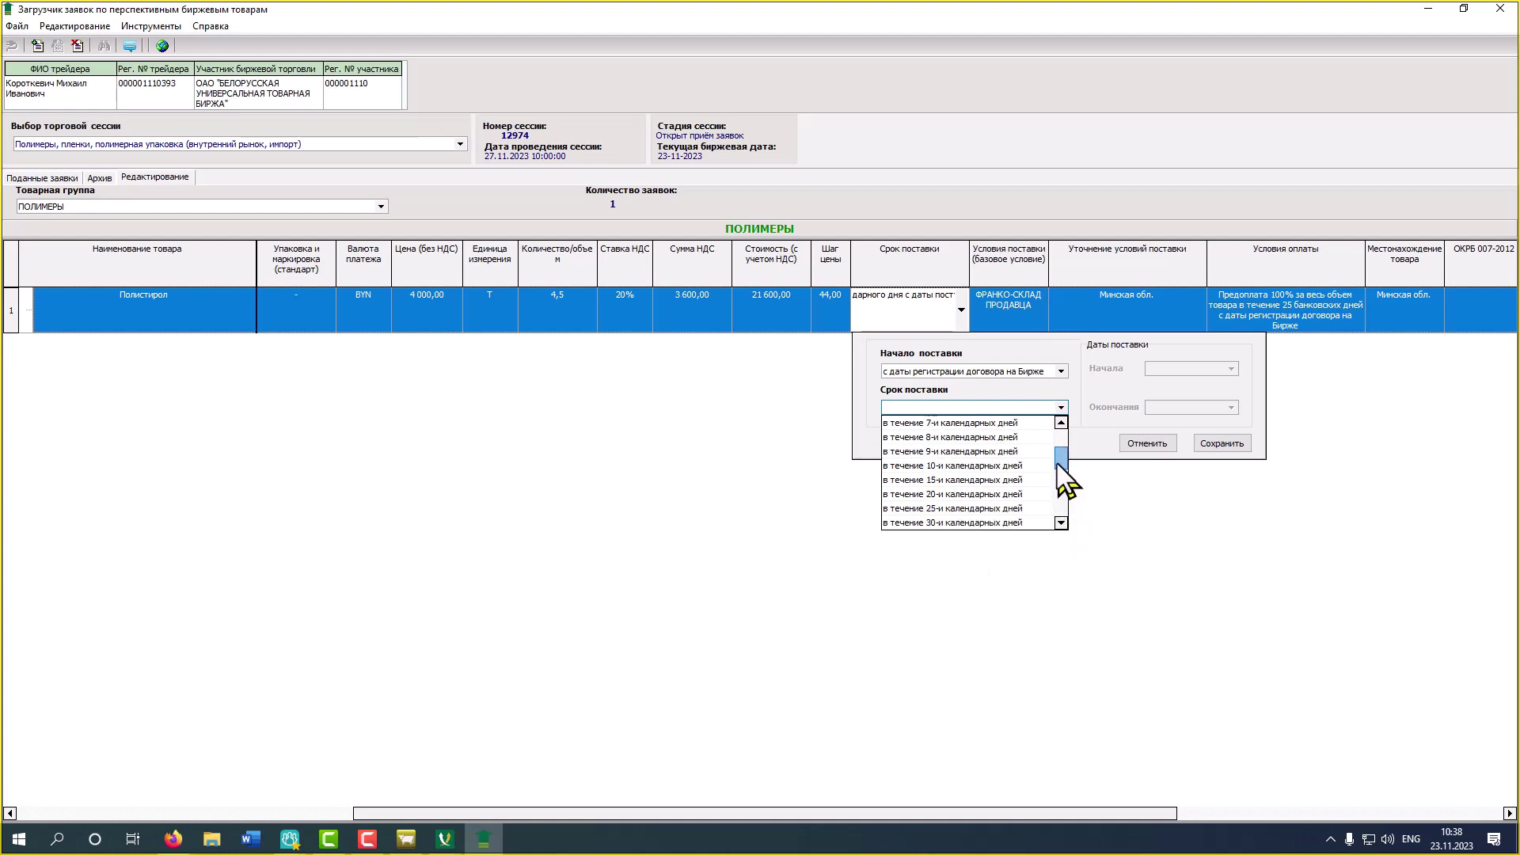
{"action": "left_click", "coordinate": [1000, 467]}
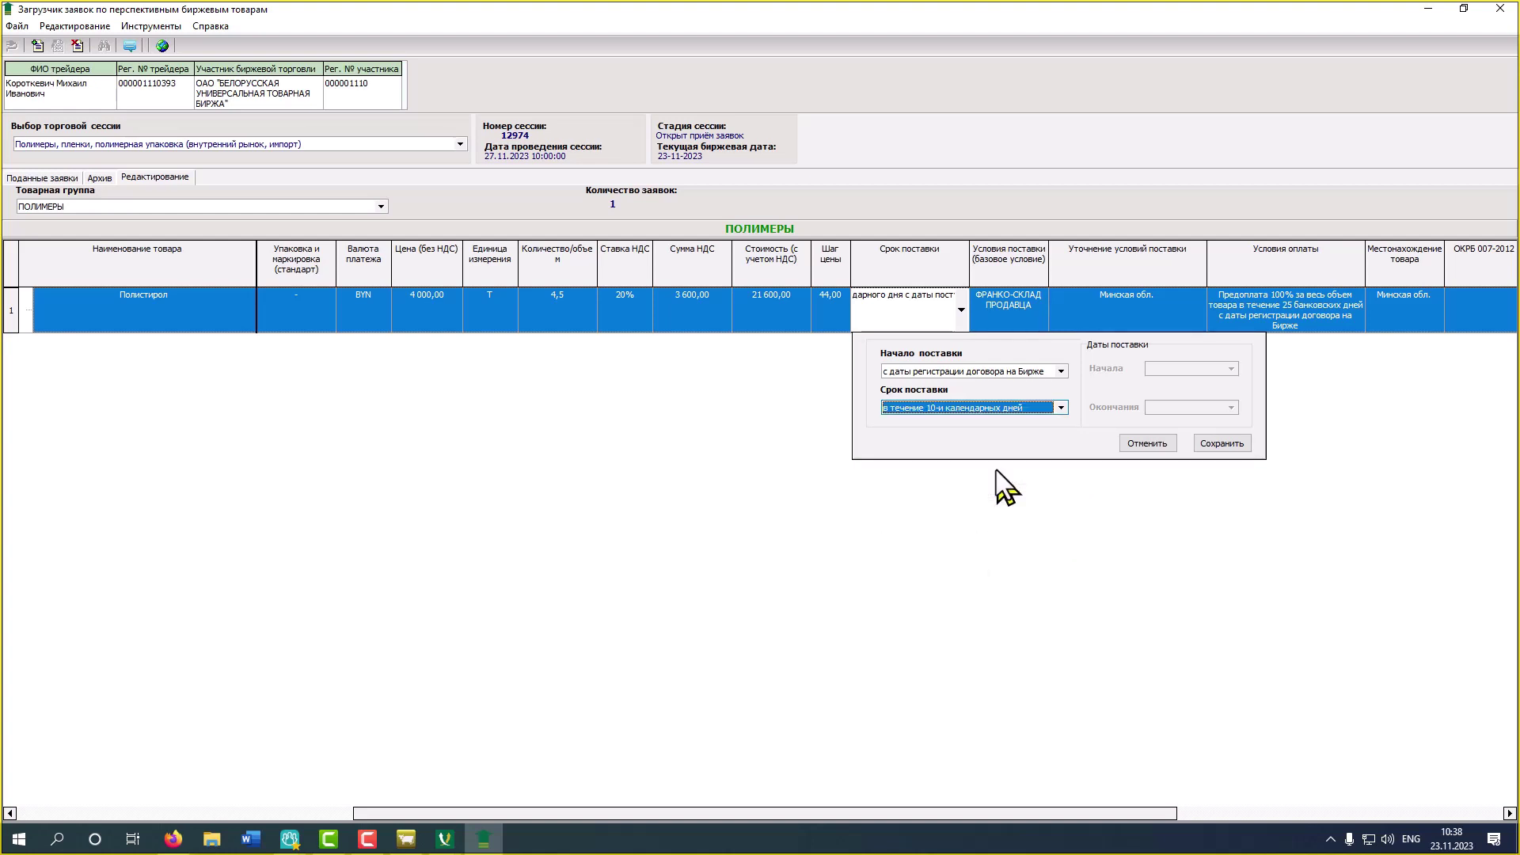
{"action": "left_click", "coordinate": [1224, 444]}
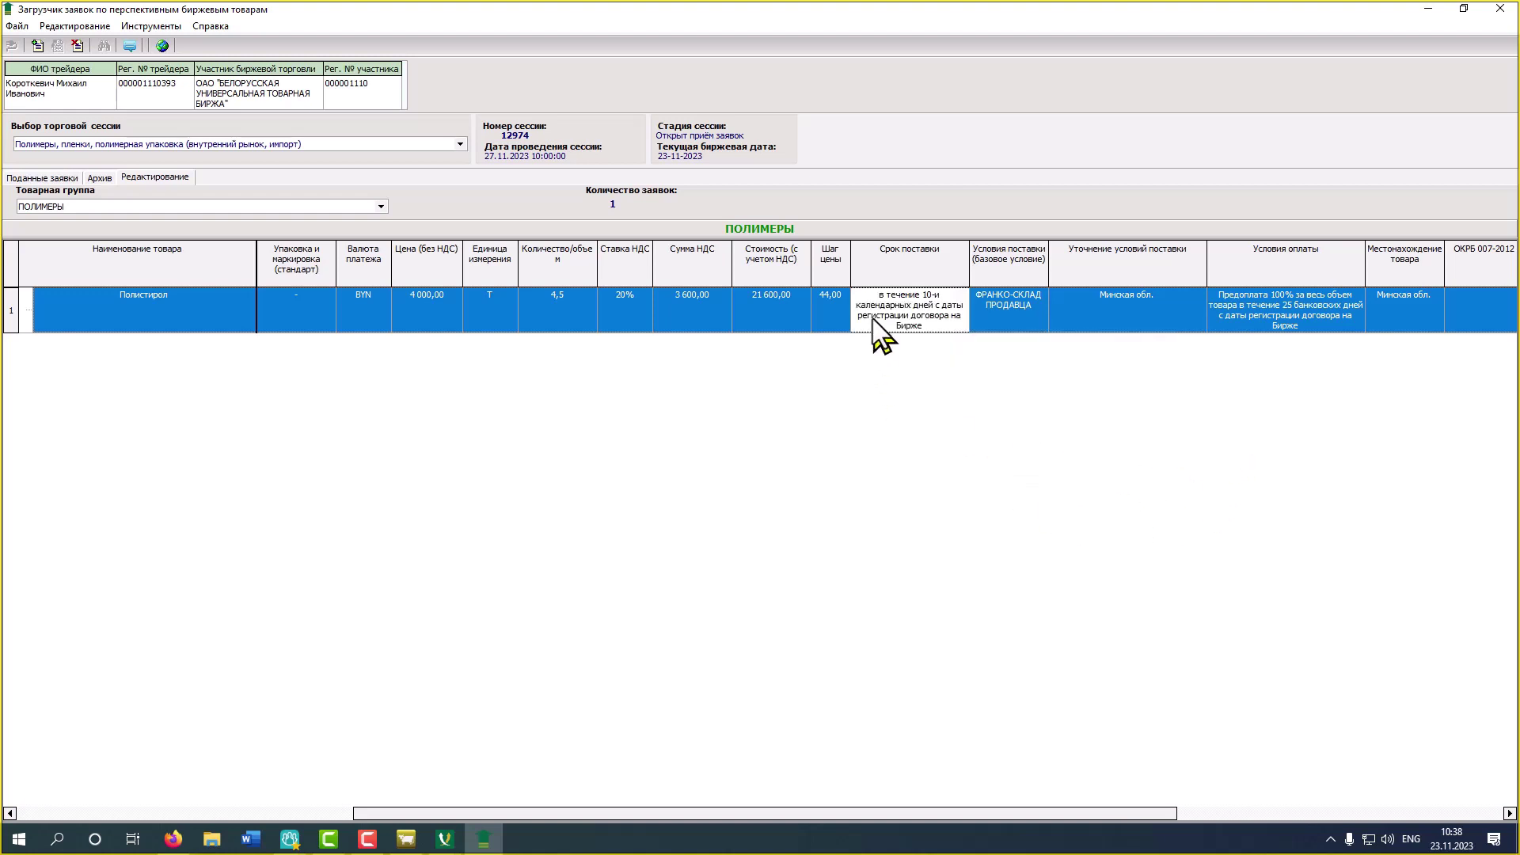
Set the bid's Условия поставки (базовое условие) to ФРАНКО-СКЛАД ПОКУПАТЕЛЯ
{"action": "left_click_drag", "start_coordinate": [800, 811], "coordinate": [1178, 814]}
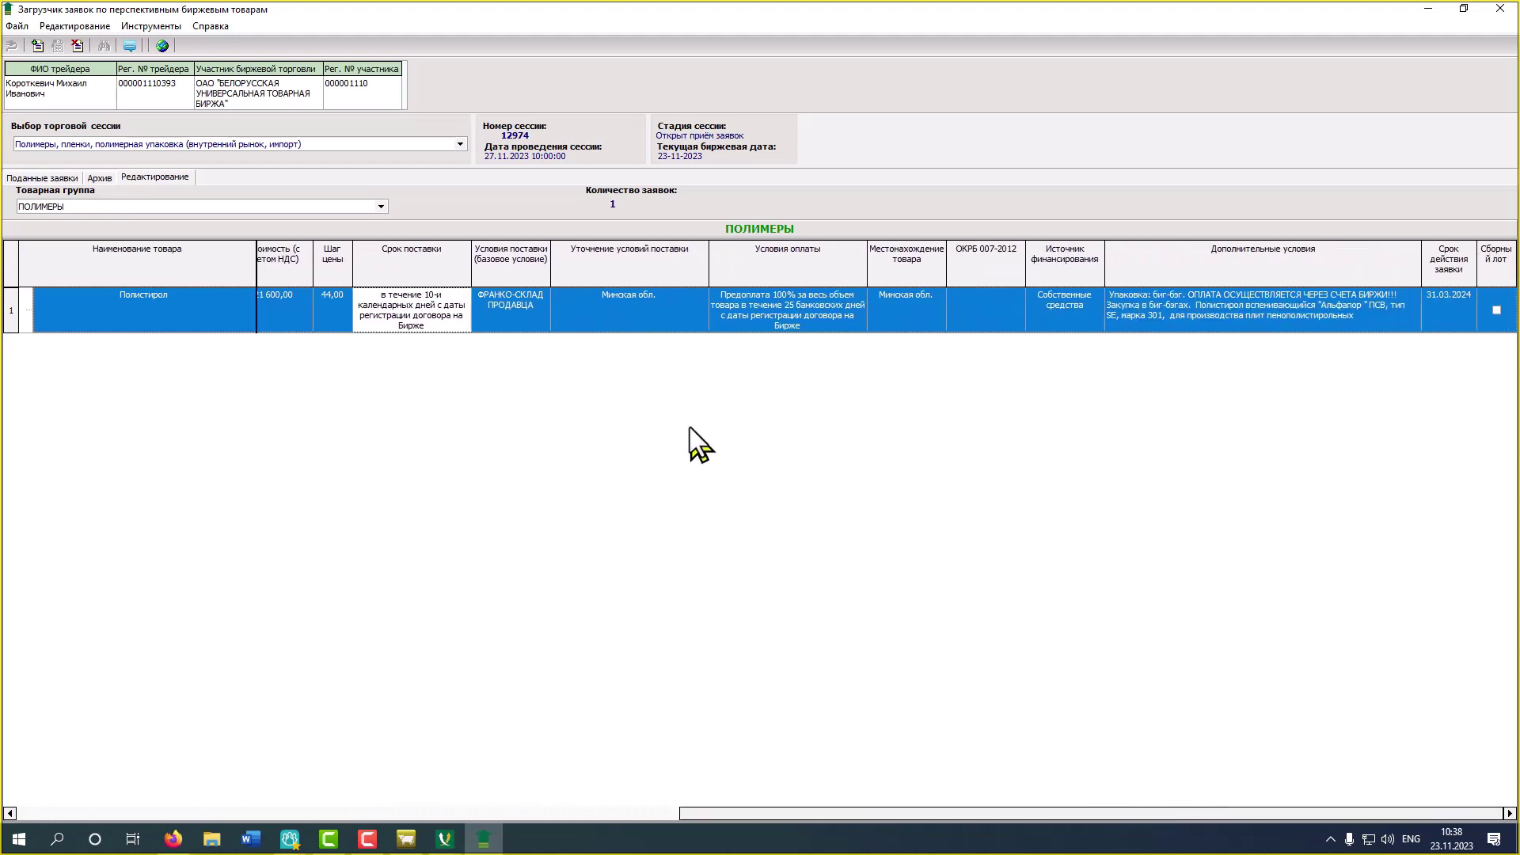
{"action": "left_click", "coordinate": [515, 311]}
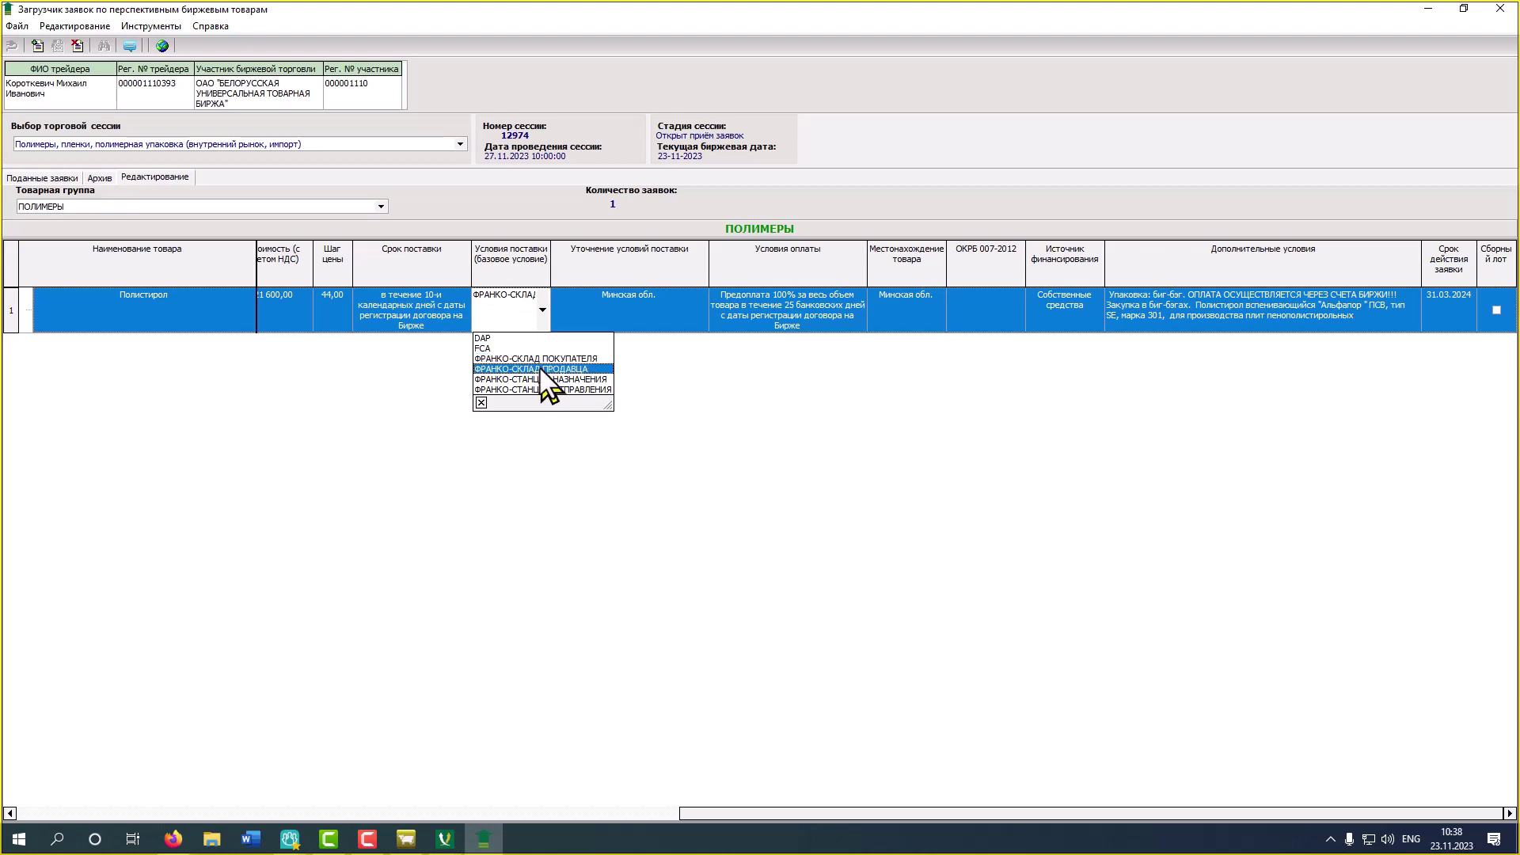
{"action": "left_click", "coordinate": [598, 360]}
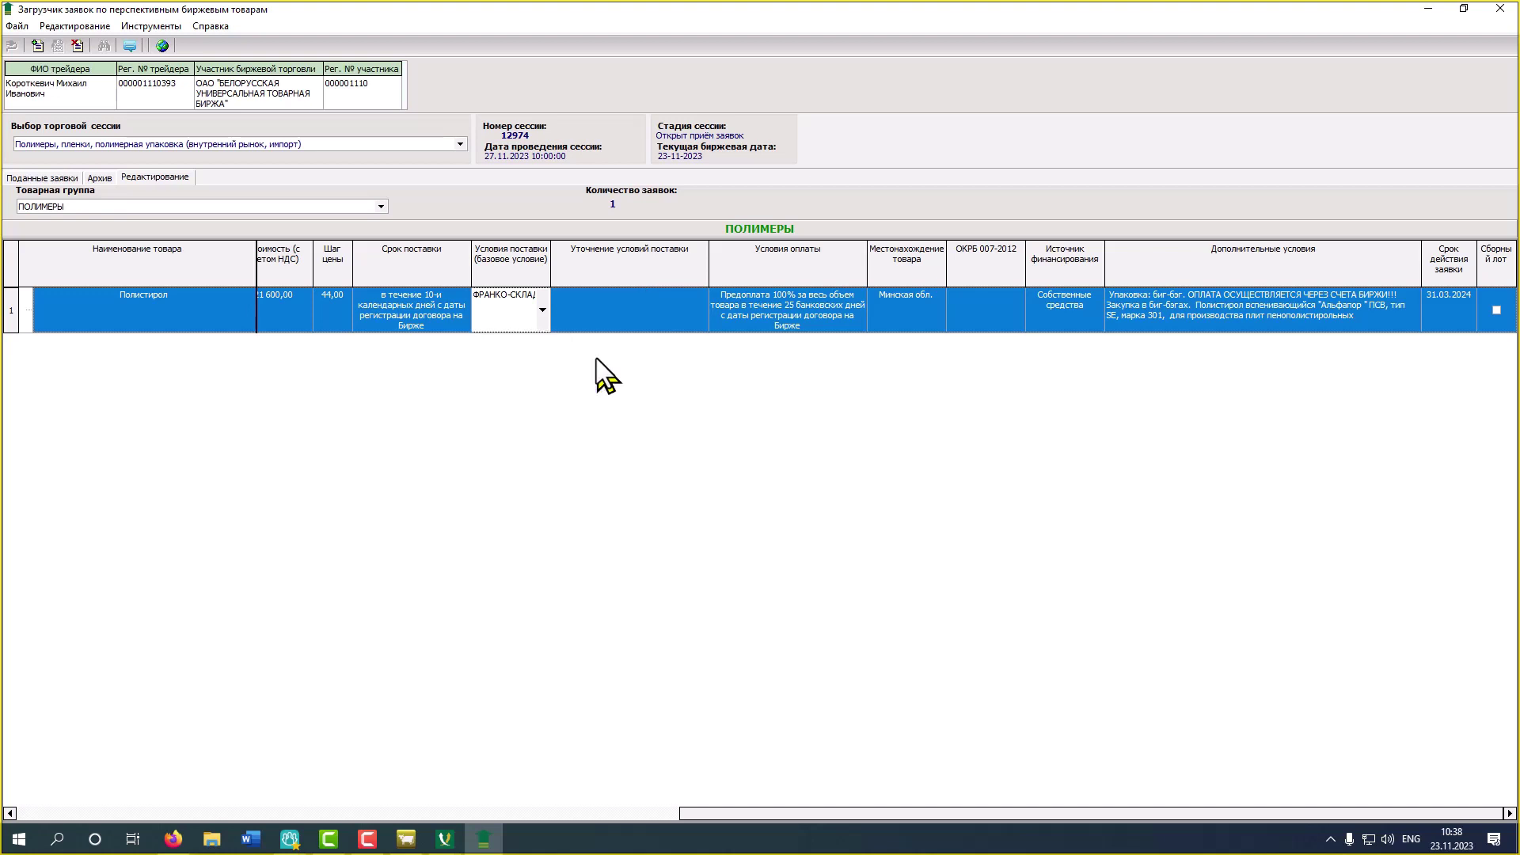
Set the bid's Уточнение условий поставки to Брестская обл. and append Пинск as the city
{"action": "left_click", "coordinate": [603, 309]}
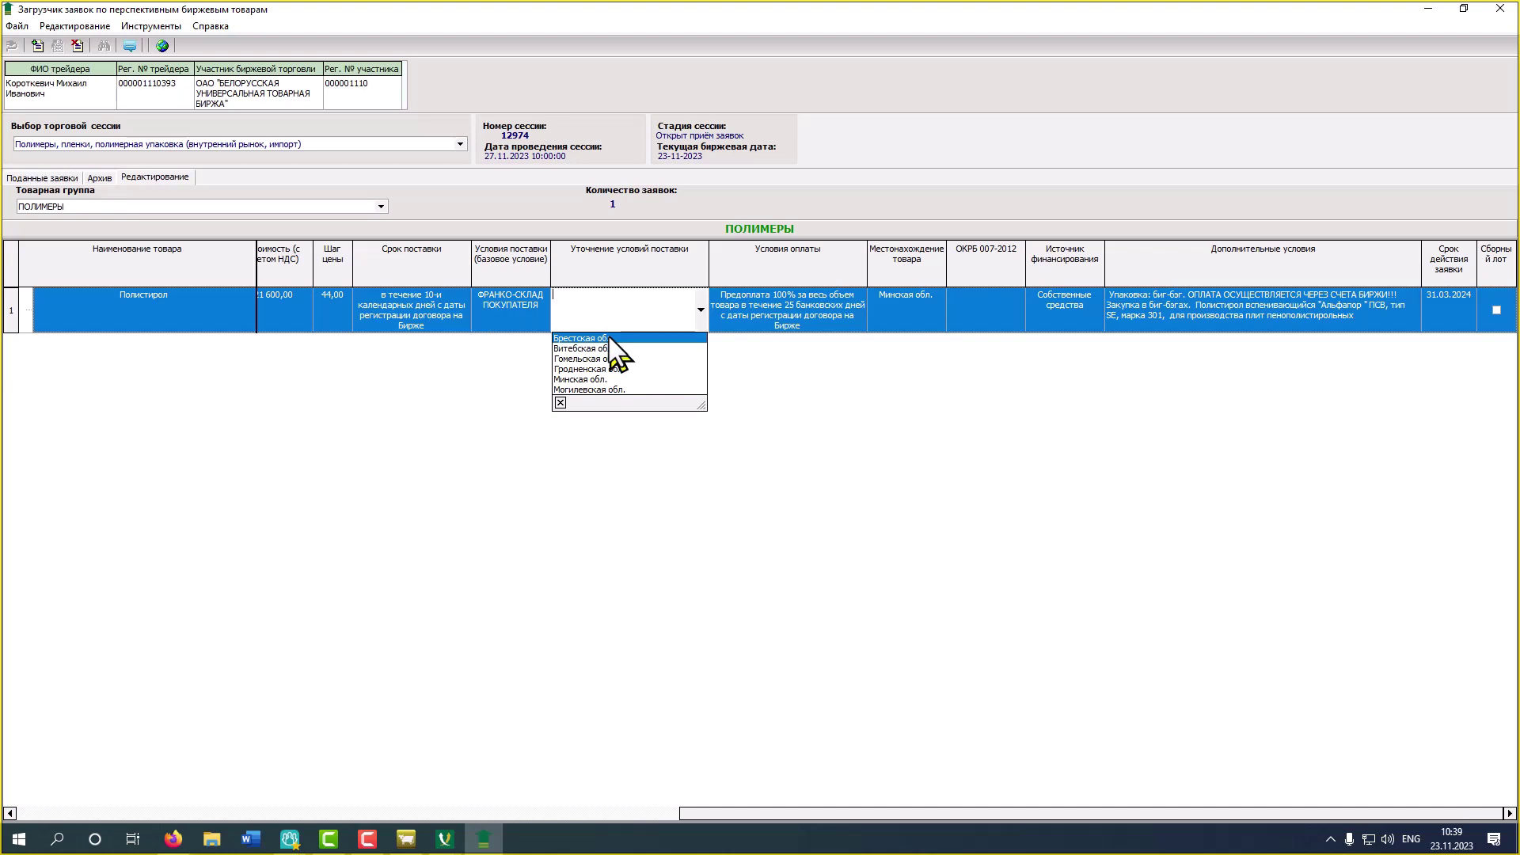
{"action": "left_click", "coordinate": [611, 339]}
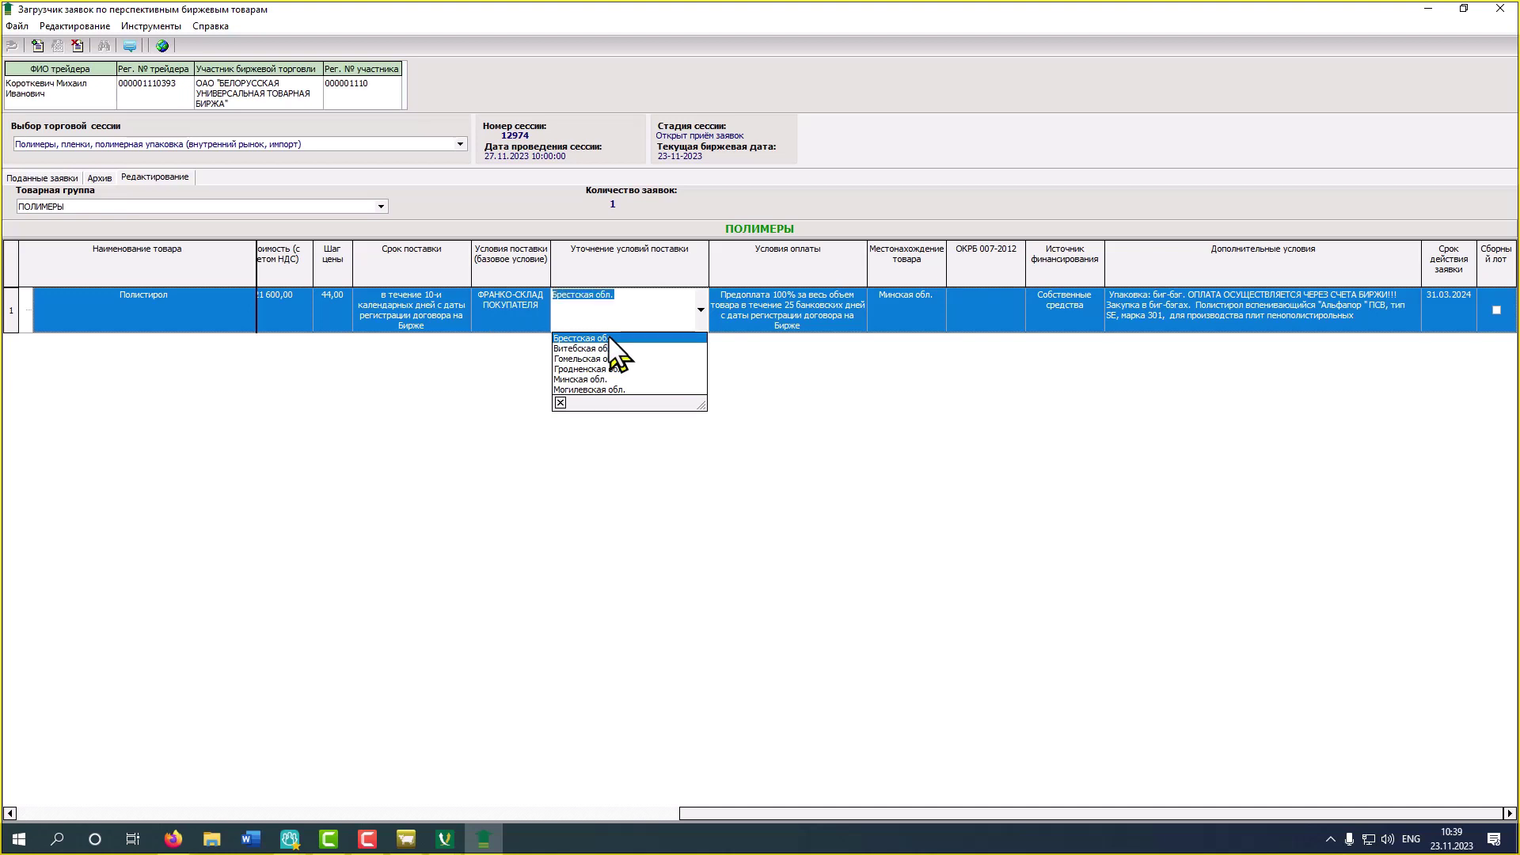
{"action": "left_click", "coordinate": [623, 295]}
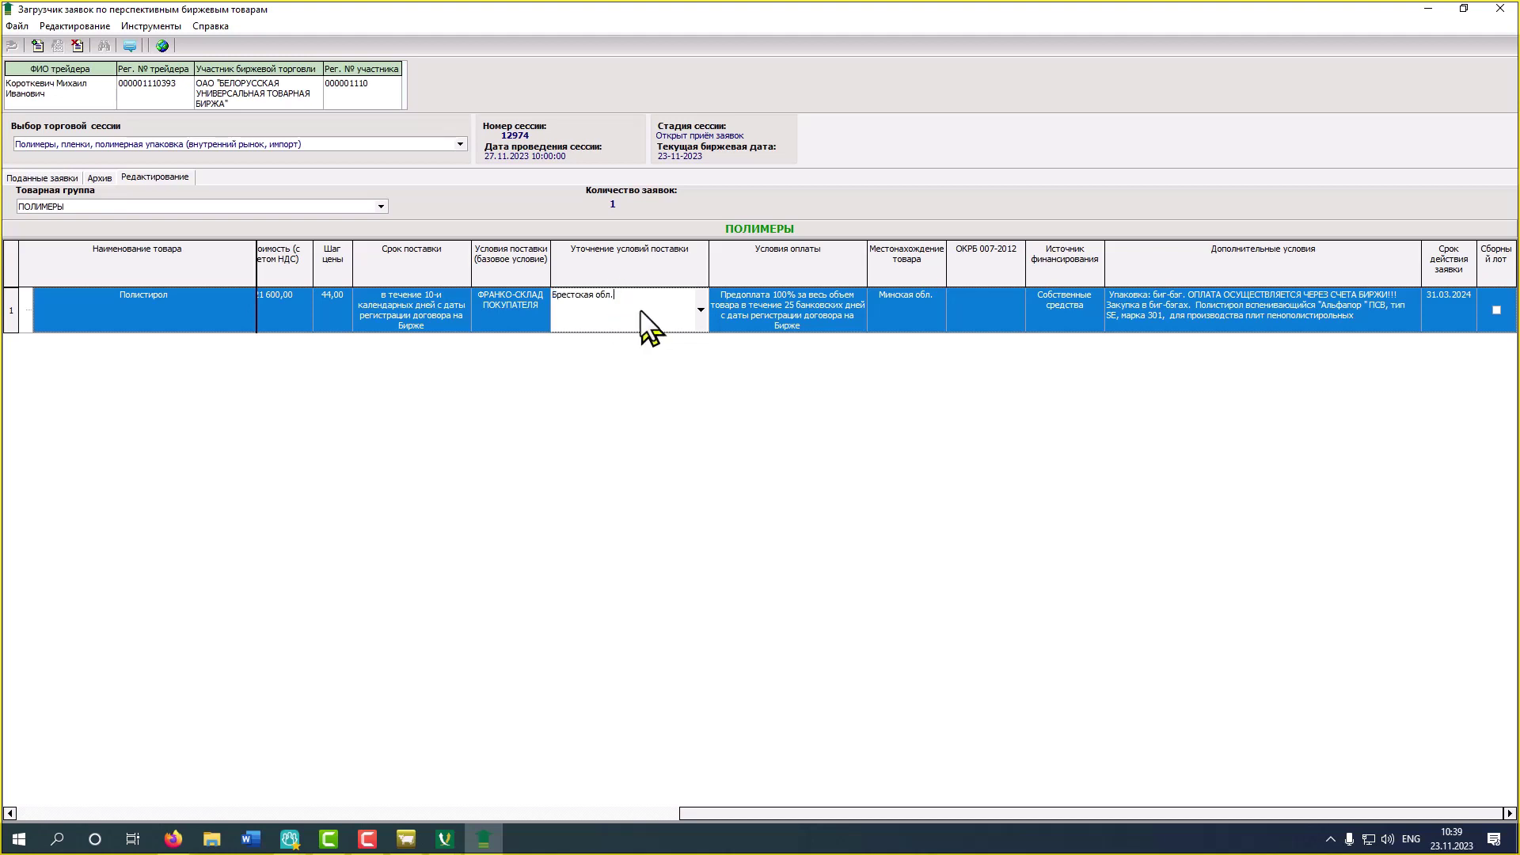
{"action": "key", "text": "alt+shift"}
{"action": "type", "text": "Пинск"}
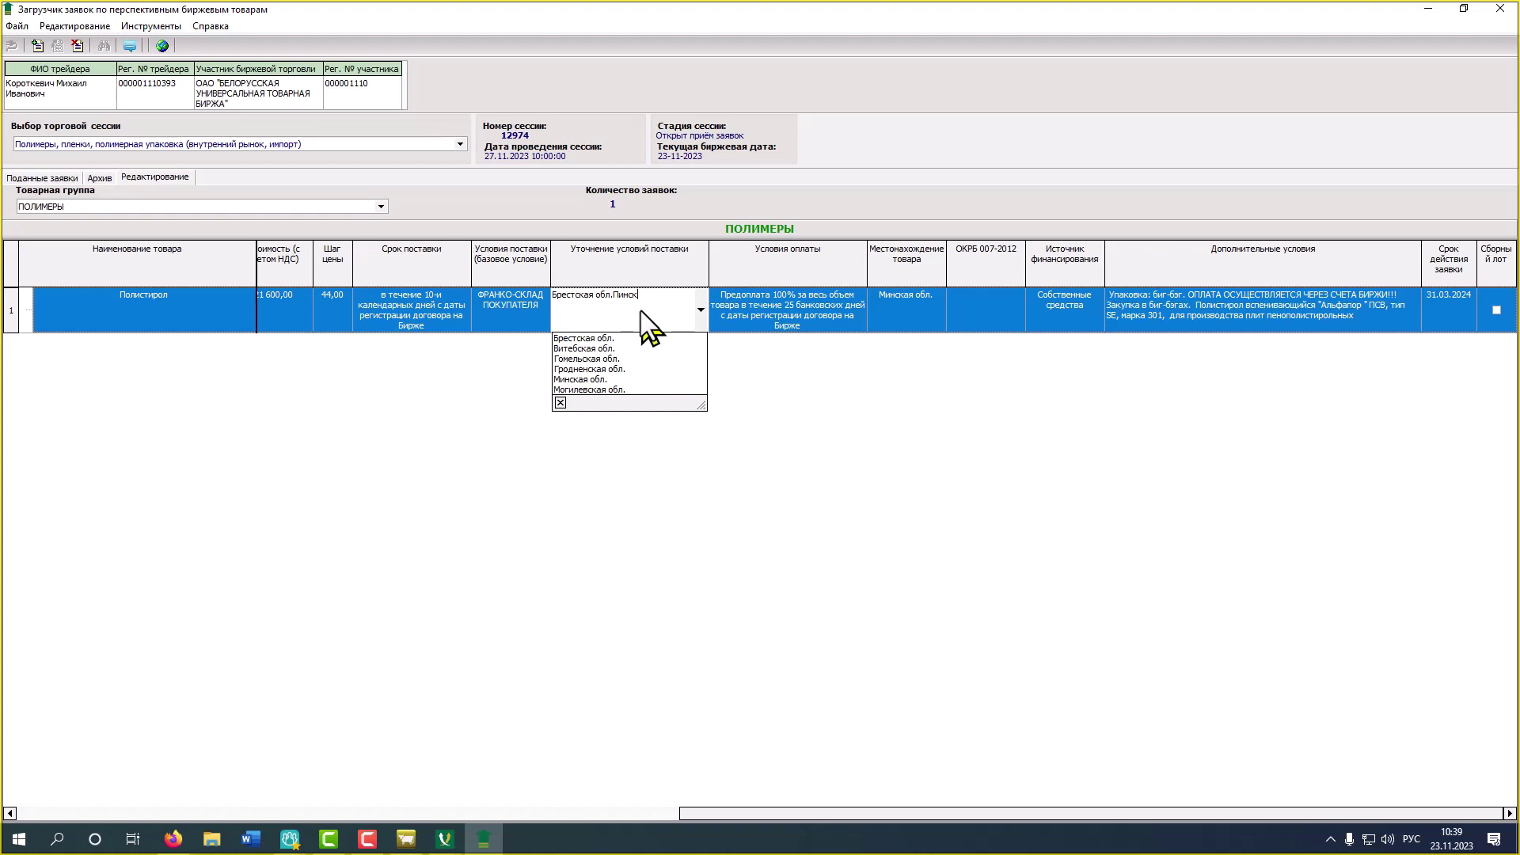
{"action": "key", "text": "Return"}
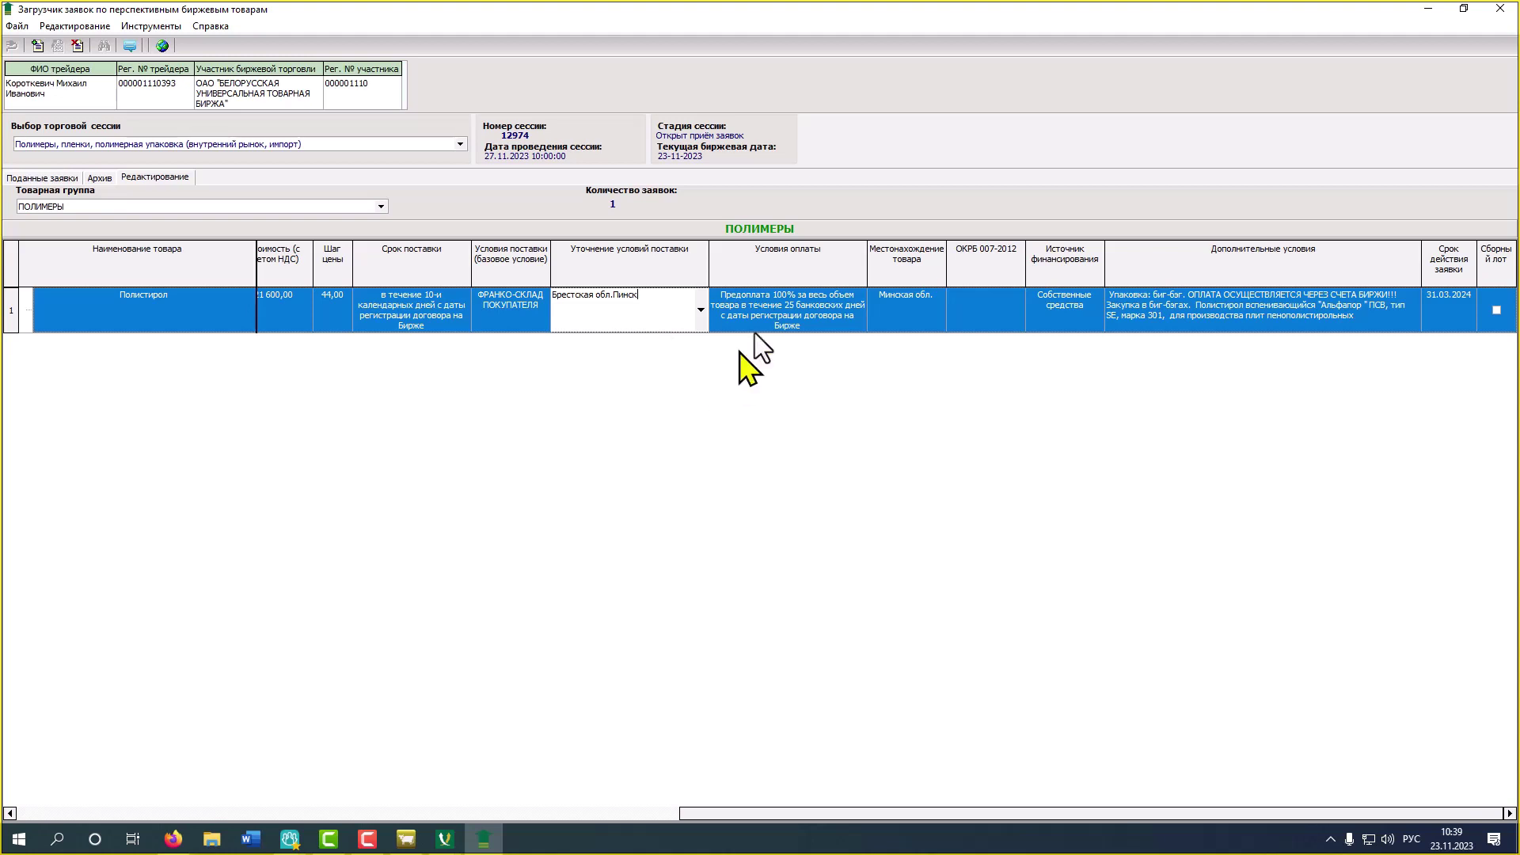
Set and save the bid's Условия оплаты as 100% prepayment за весь объем товара, 2 банковских дня до начала поставки
{"action": "left_click", "coordinate": [791, 307]}
{"action": "left_click", "coordinate": [815, 321]}
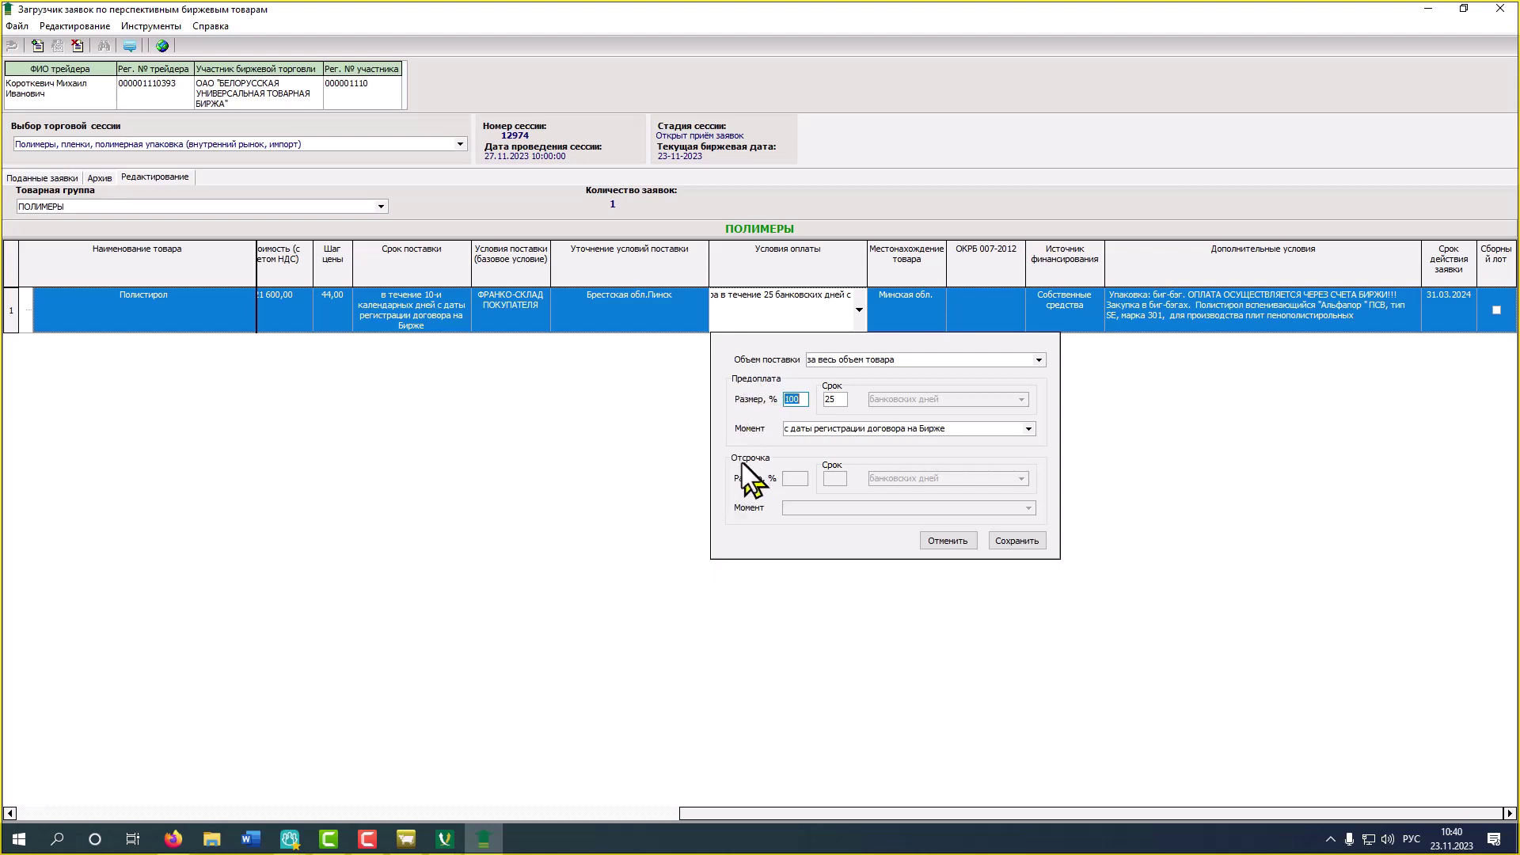
{"action": "left_click_drag", "start_coordinate": [789, 399], "coordinate": [801, 399]}
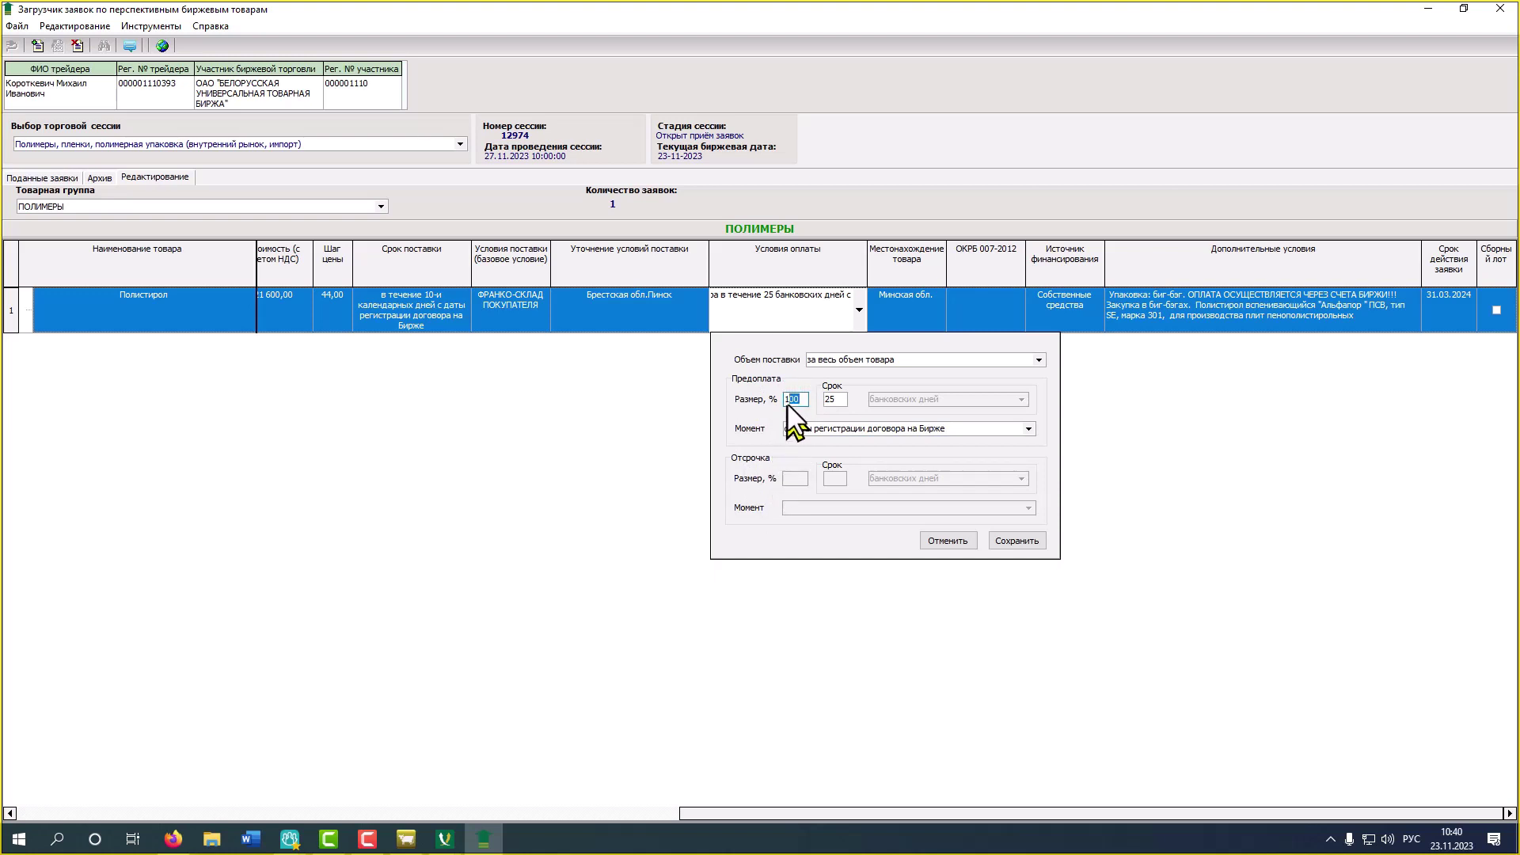
{"action": "double_click", "coordinate": [831, 402]}
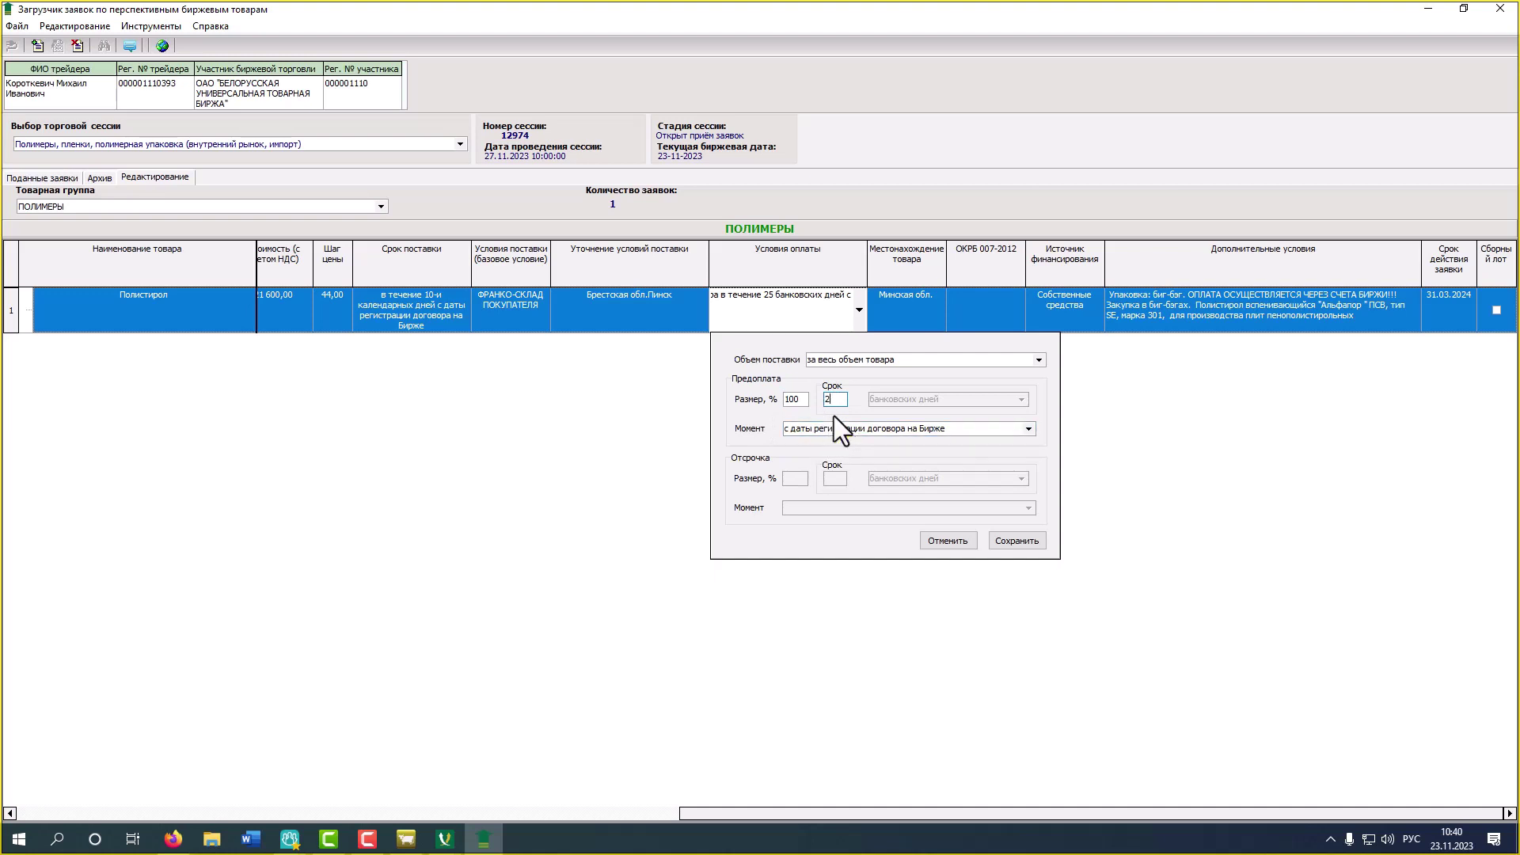
{"action": "left_click", "coordinate": [1029, 429]}
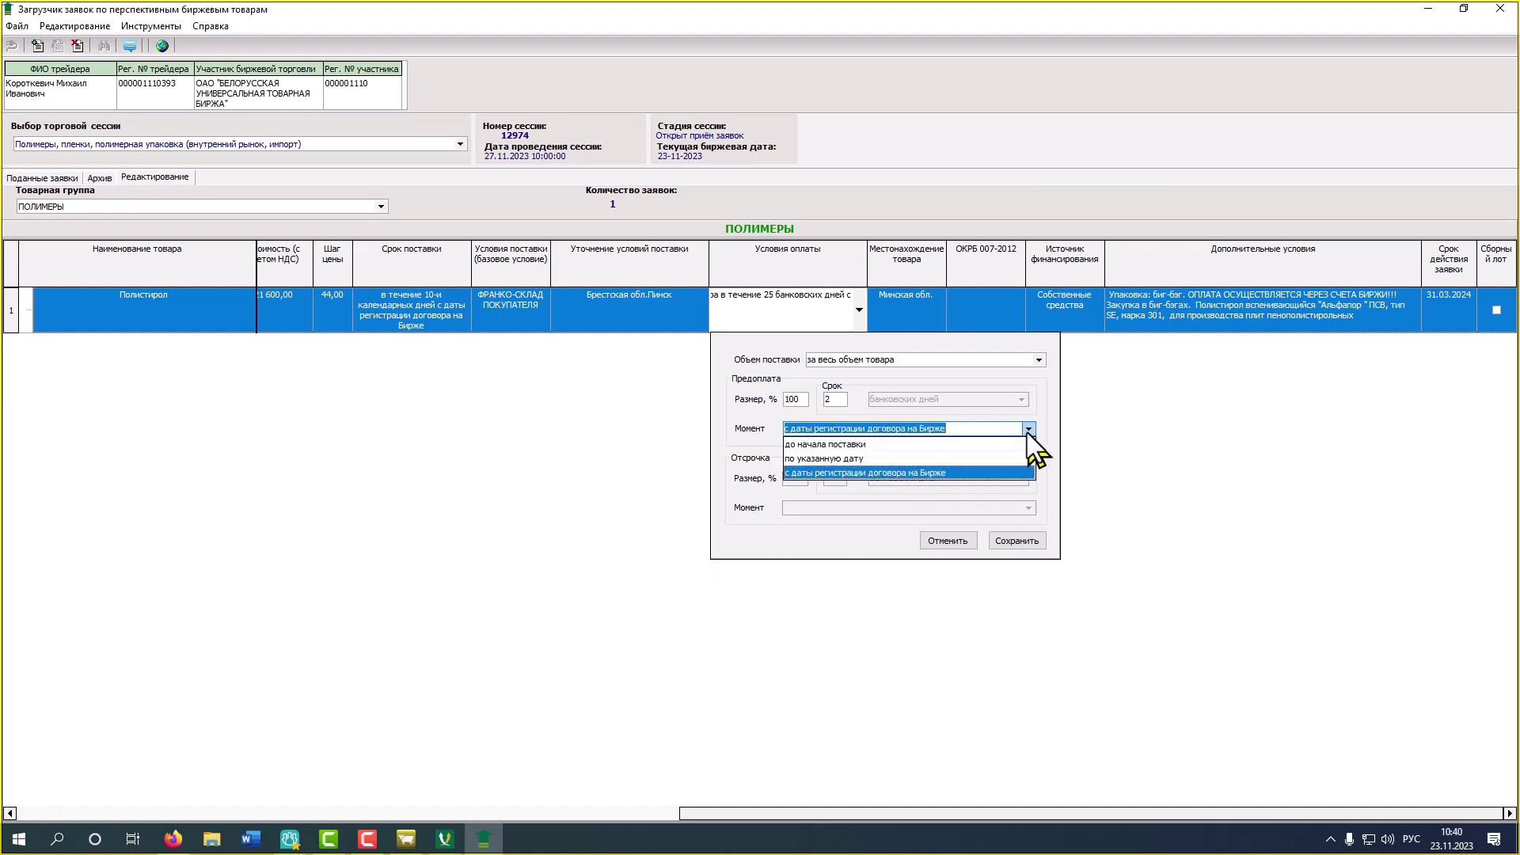
{"action": "left_click", "coordinate": [915, 445]}
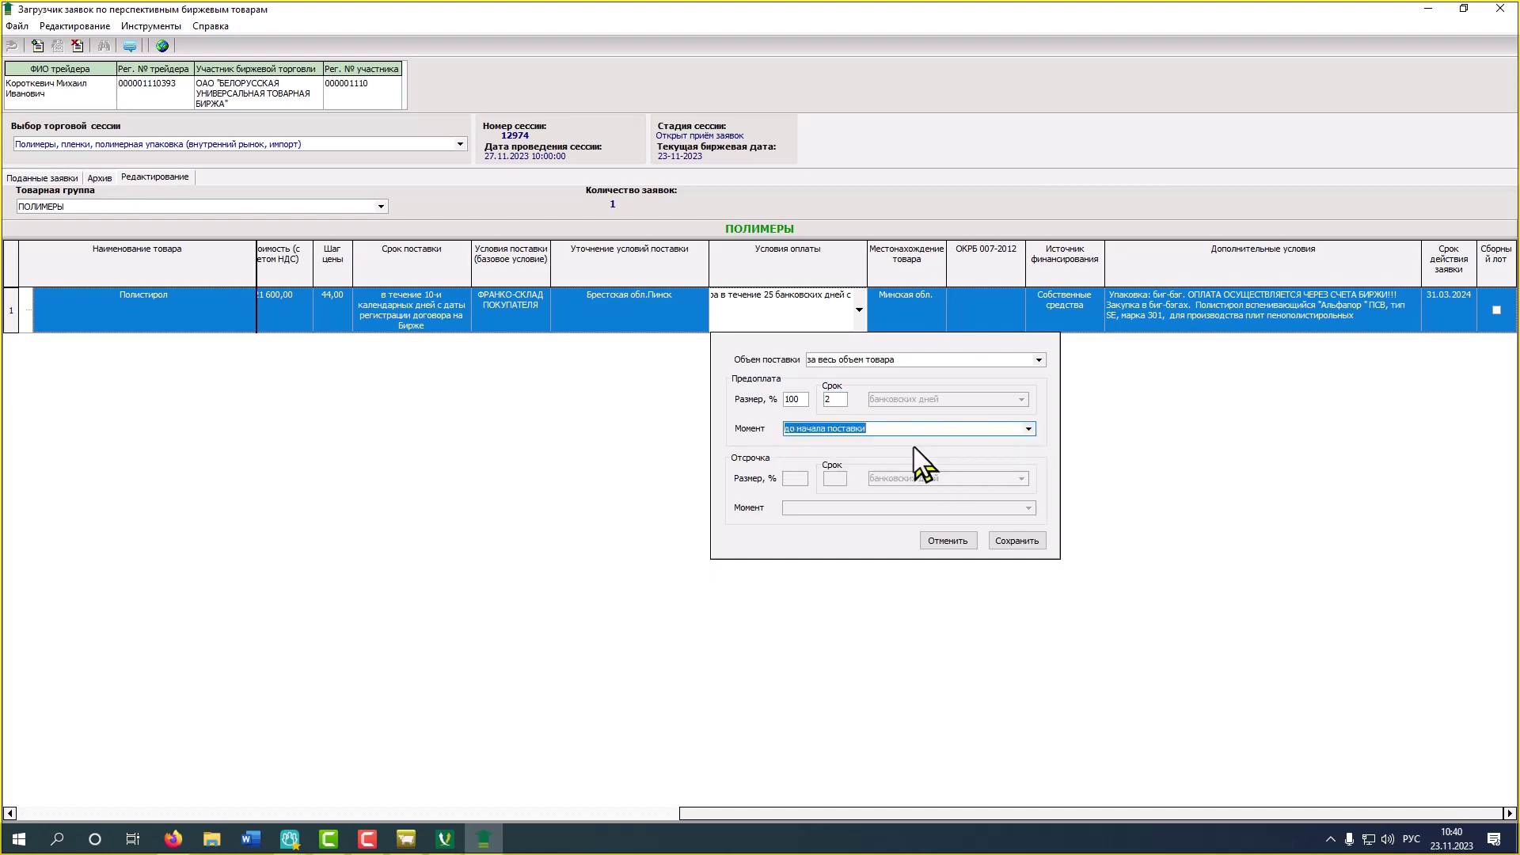
{"action": "left_click", "coordinate": [1015, 542]}
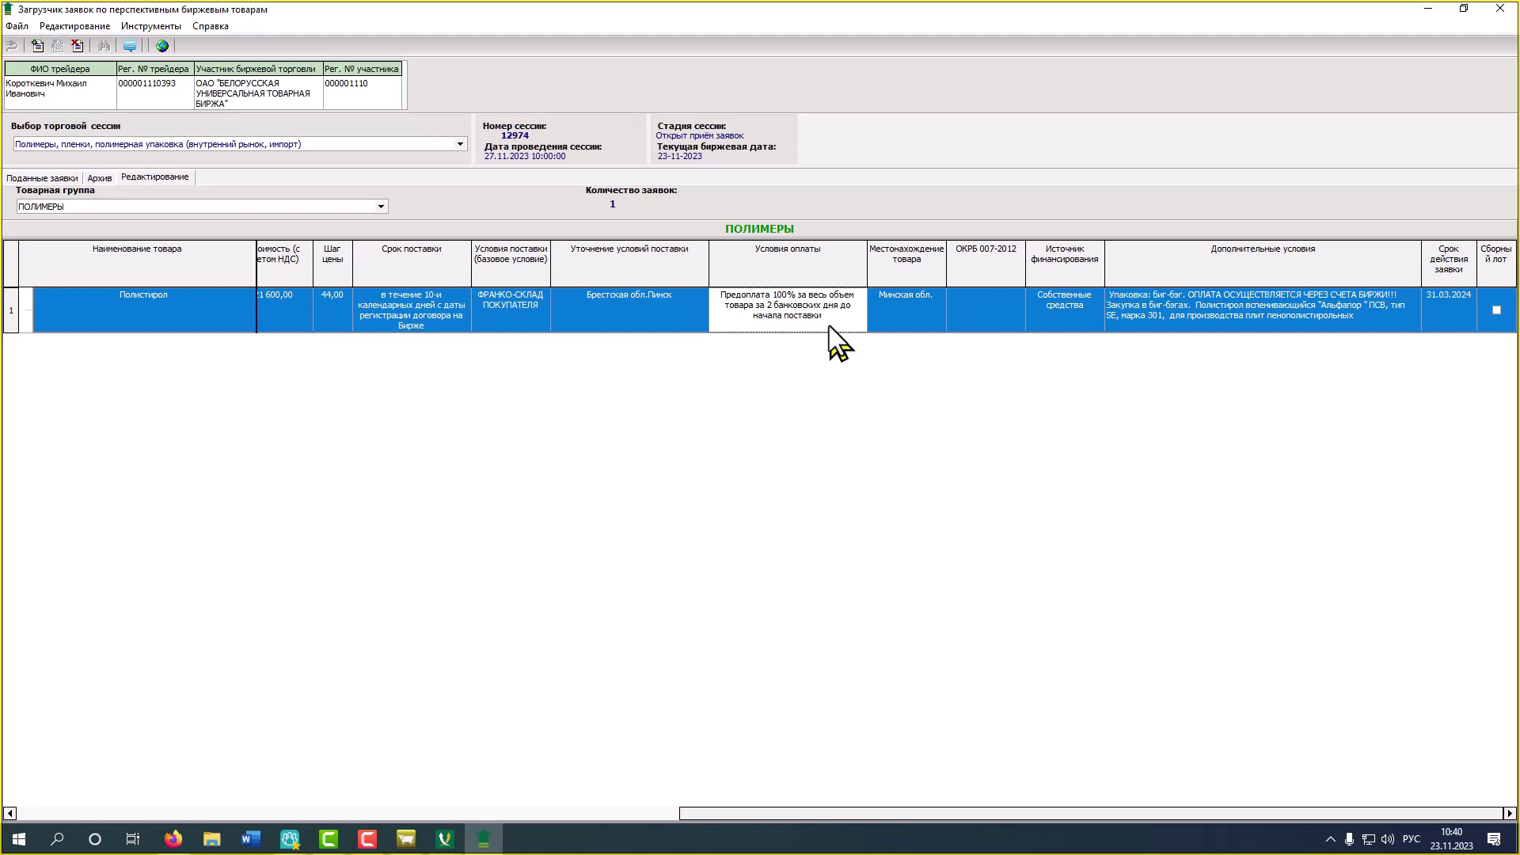
Change the bid's Условия оплаты to 0% prepayment with a deferral of 10 банковских дней с момента поставки, and save it
{"action": "left_click", "coordinate": [829, 331]}
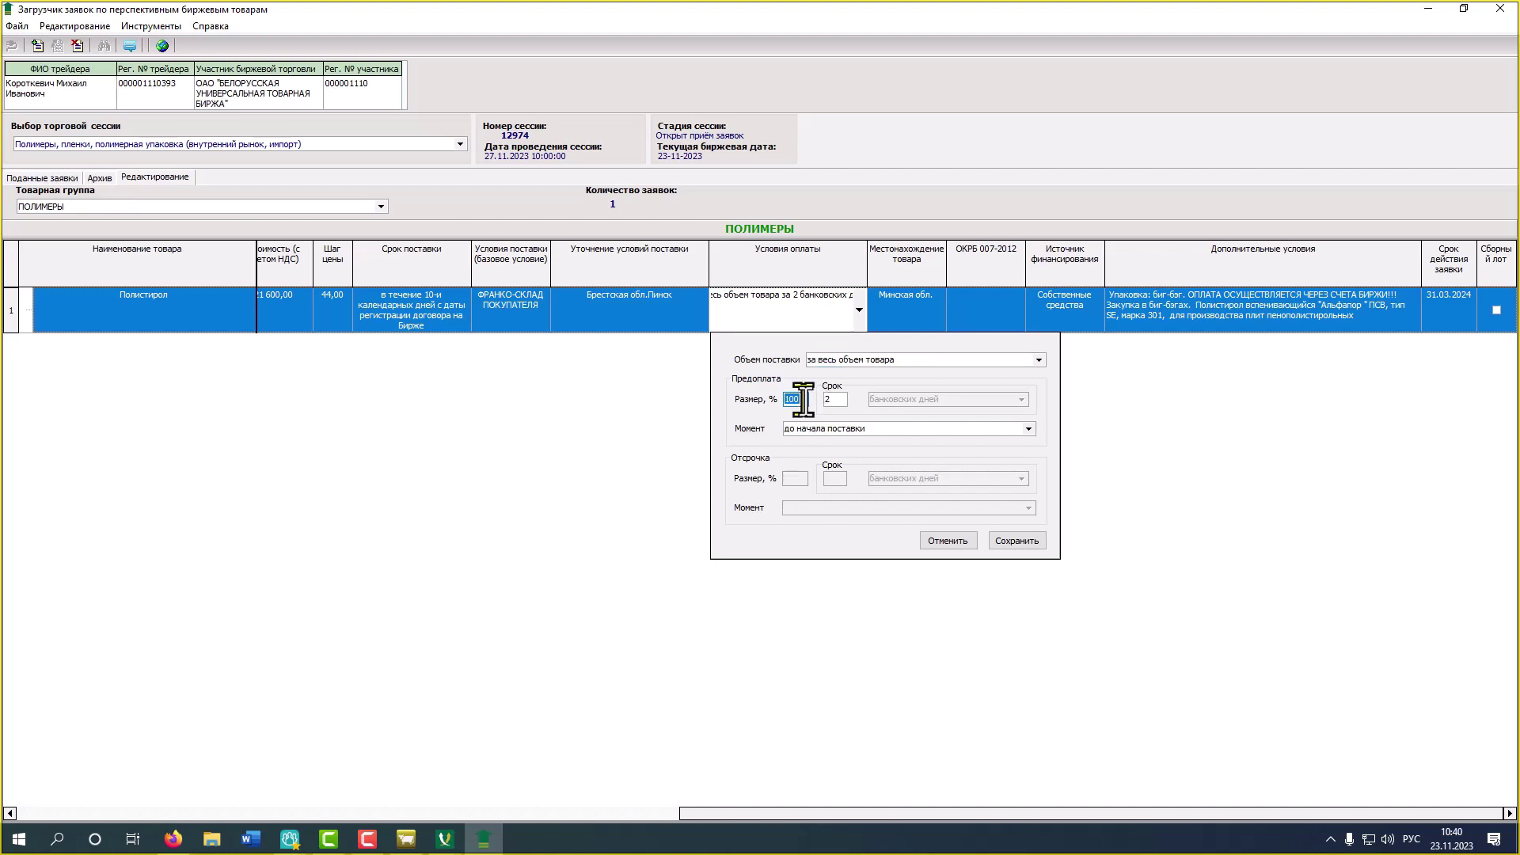
{"action": "type", "text": "0"}
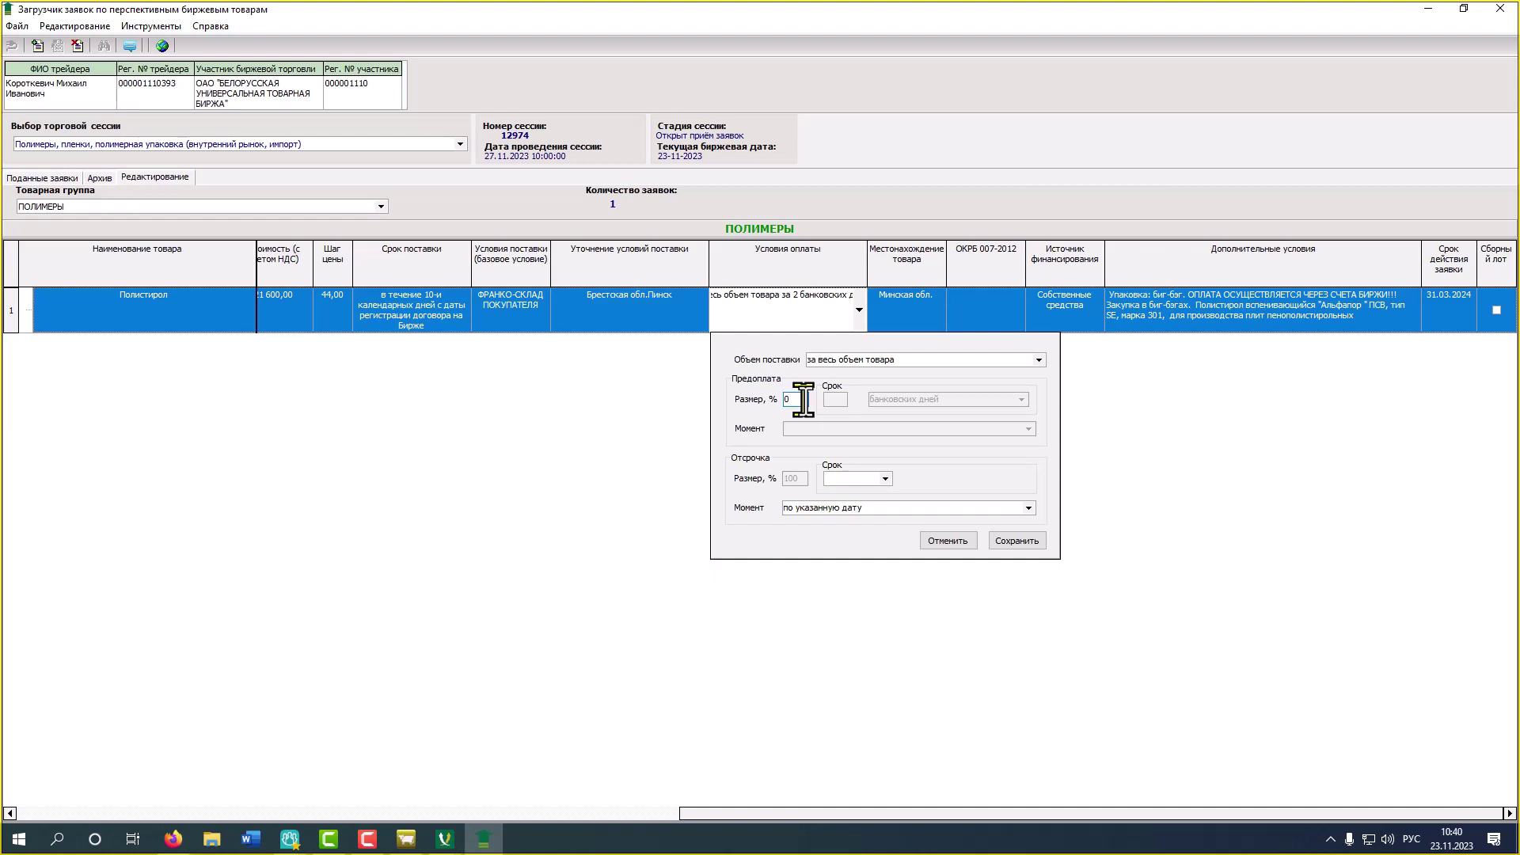
{"action": "left_click", "coordinate": [1028, 509]}
{"action": "left_click", "coordinate": [881, 538]}
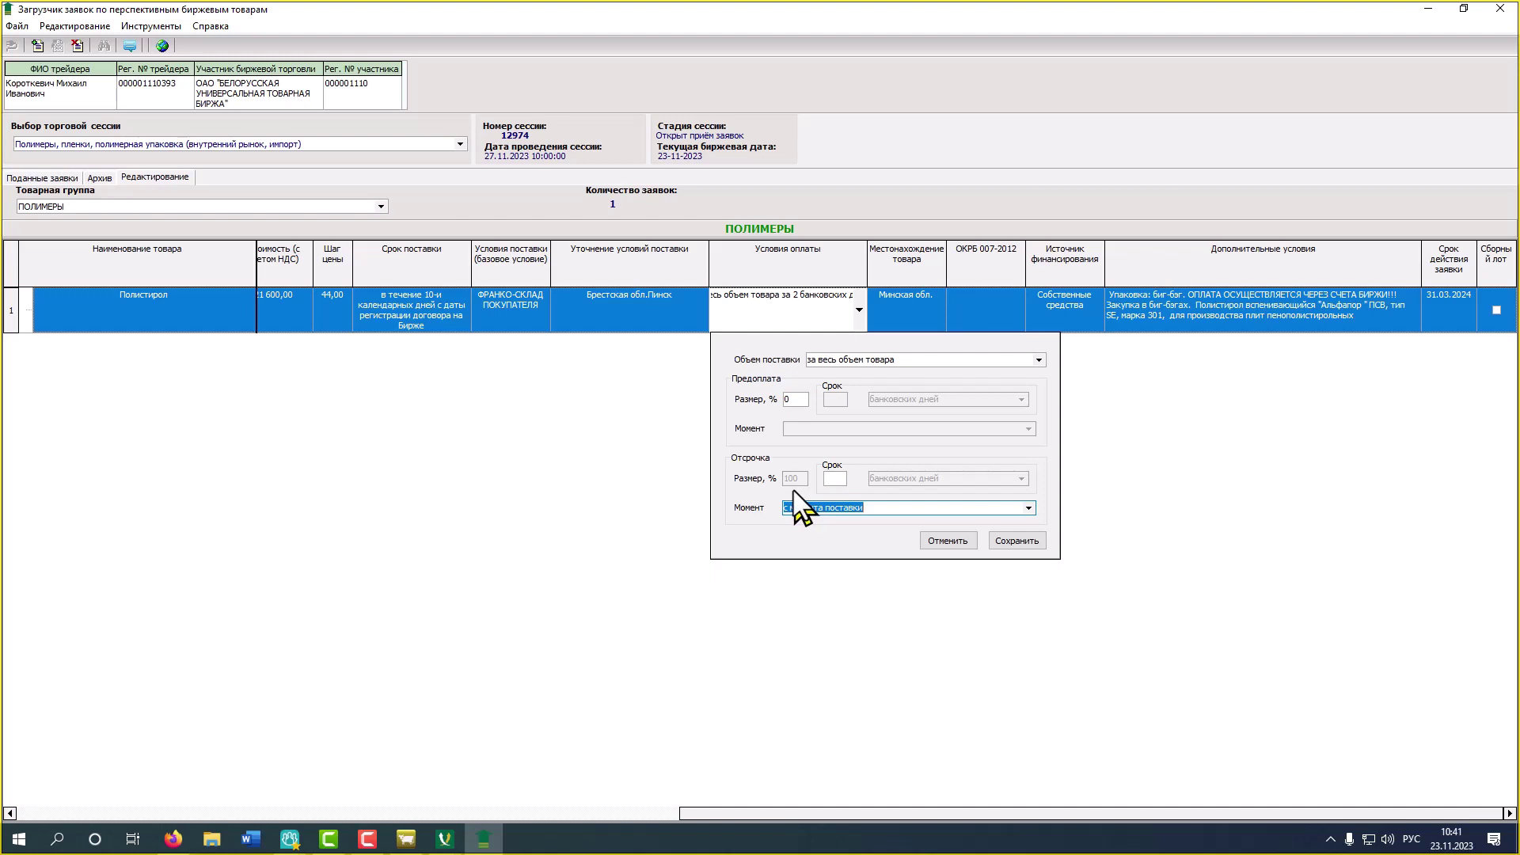
{"action": "left_click", "coordinate": [831, 478]}
{"action": "type", "text": "10"}
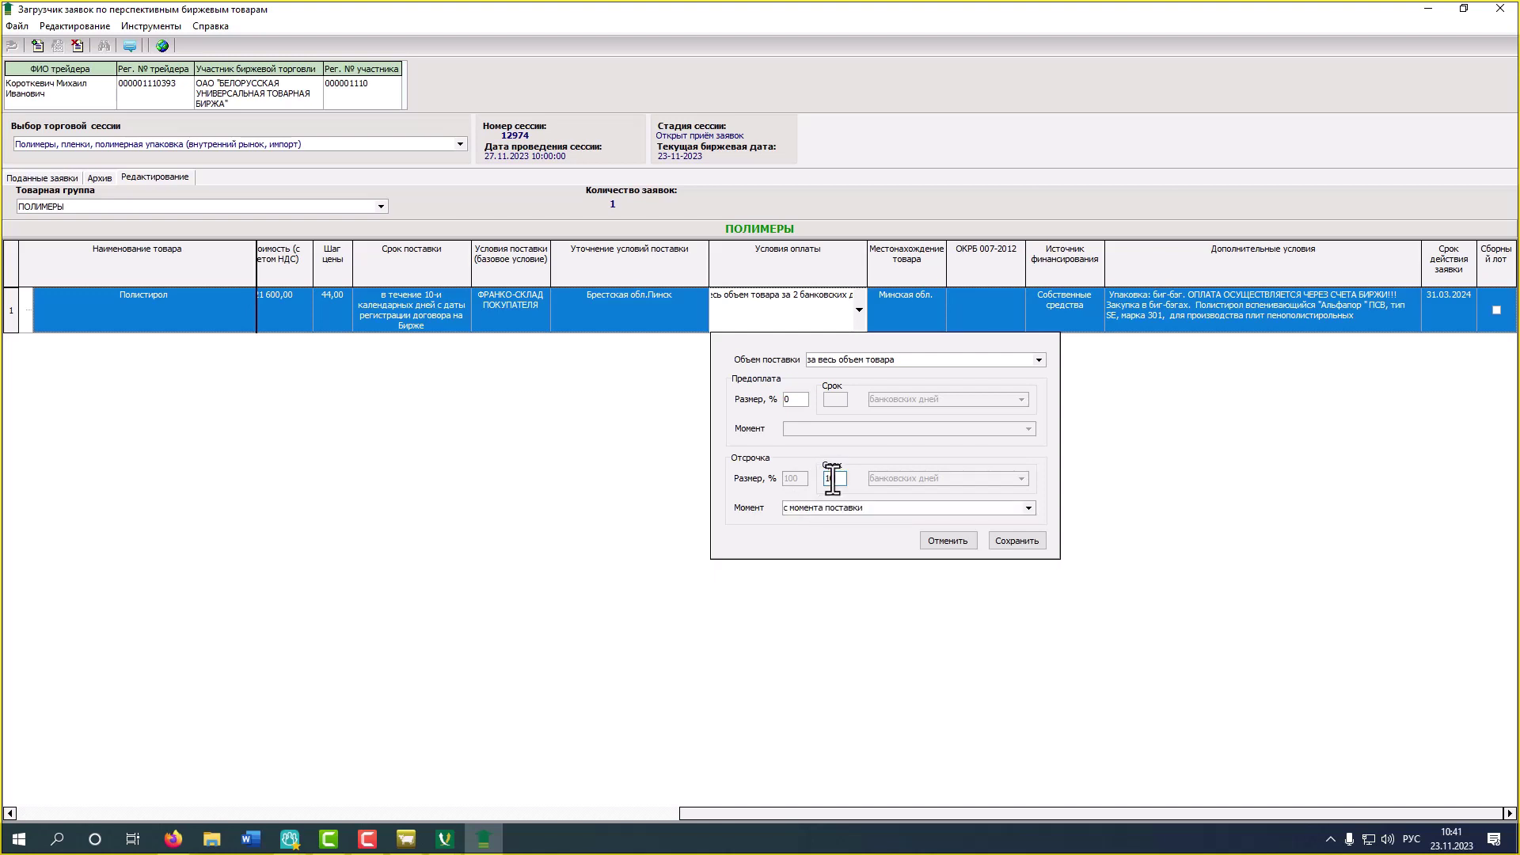
{"action": "left_click", "coordinate": [1007, 543]}
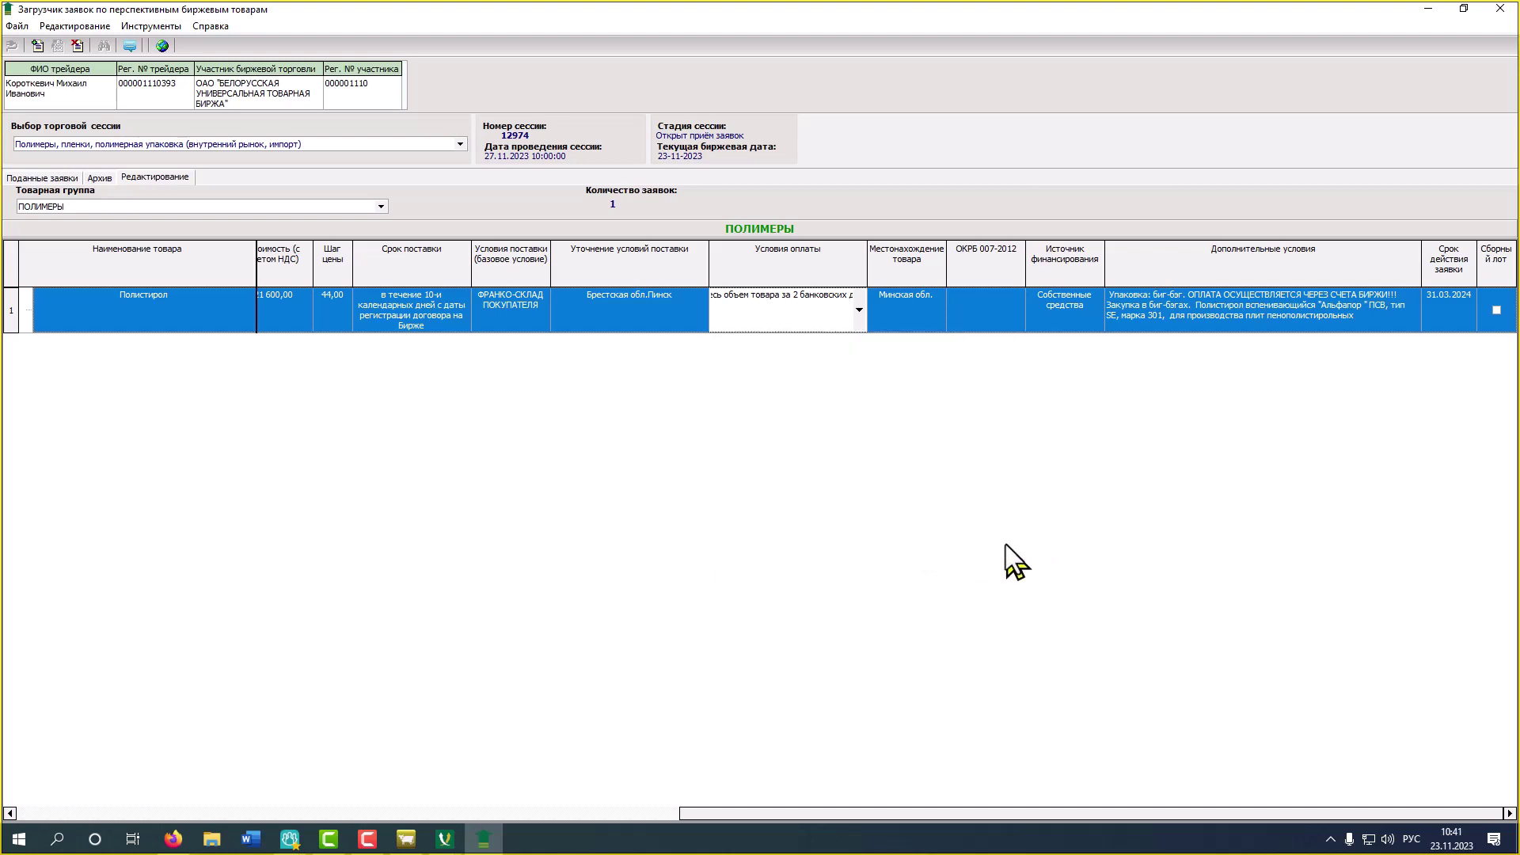
Set and save the bid's Условия оплаты as 100% prepayment за согласованную партию товара with a Срок of 3 банковских дня
{"action": "left_click", "coordinate": [808, 329]}
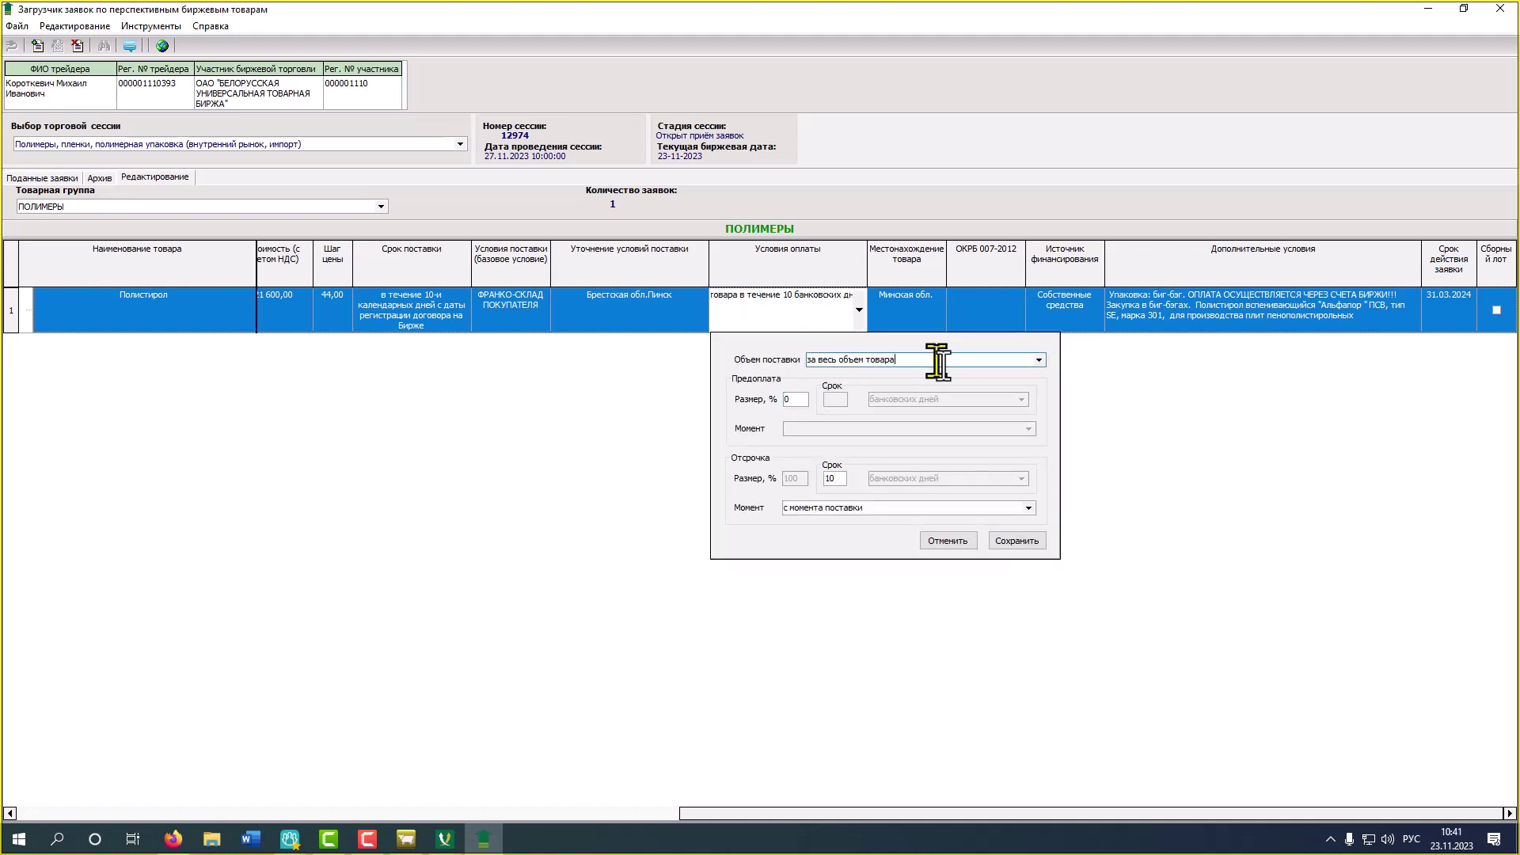
{"action": "left_click", "coordinate": [1040, 360]}
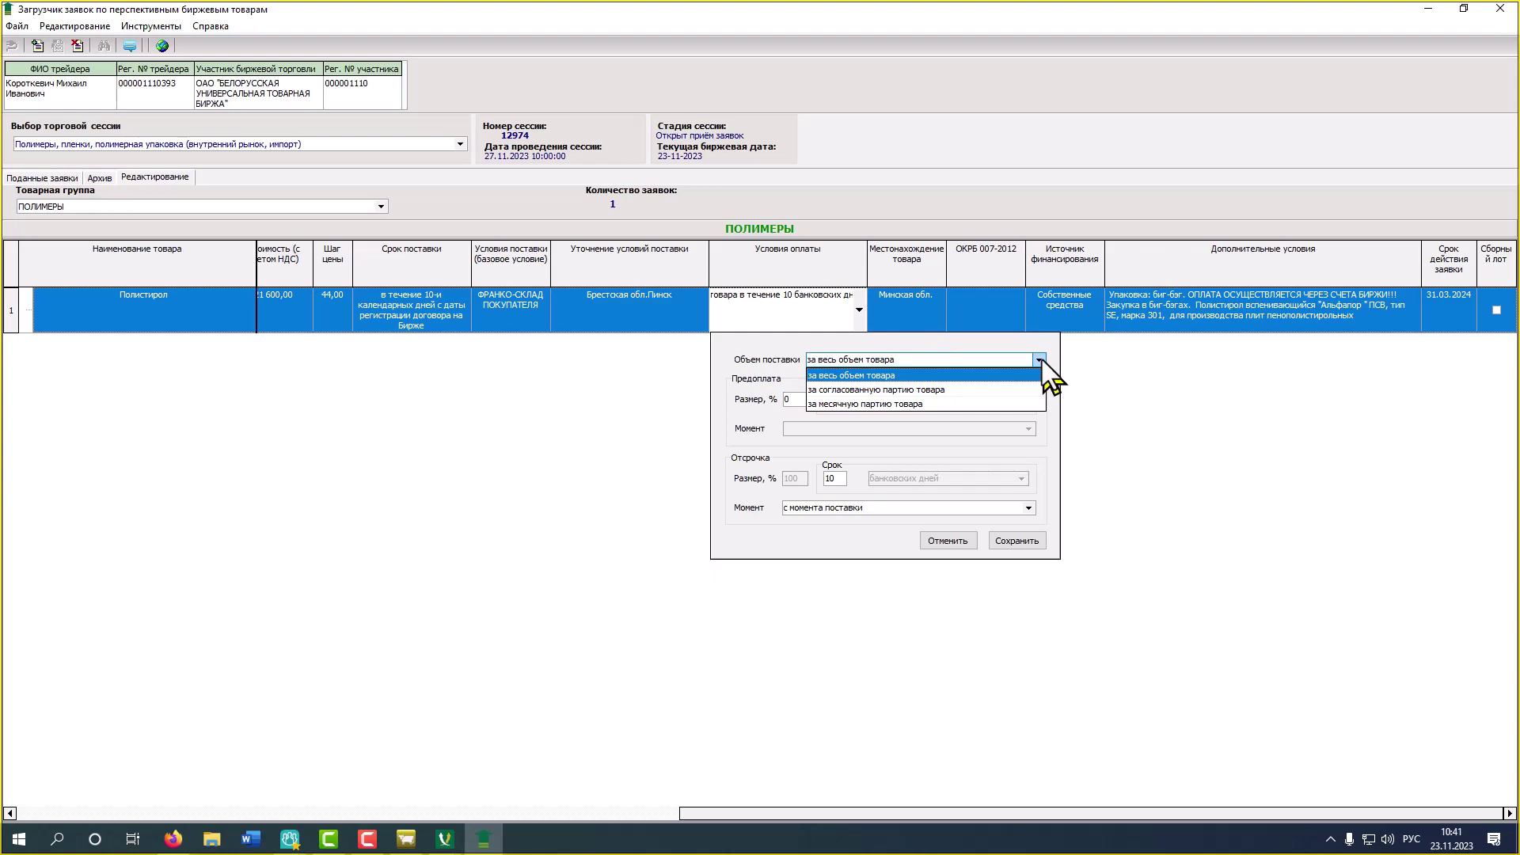
{"action": "left_click", "coordinate": [936, 390]}
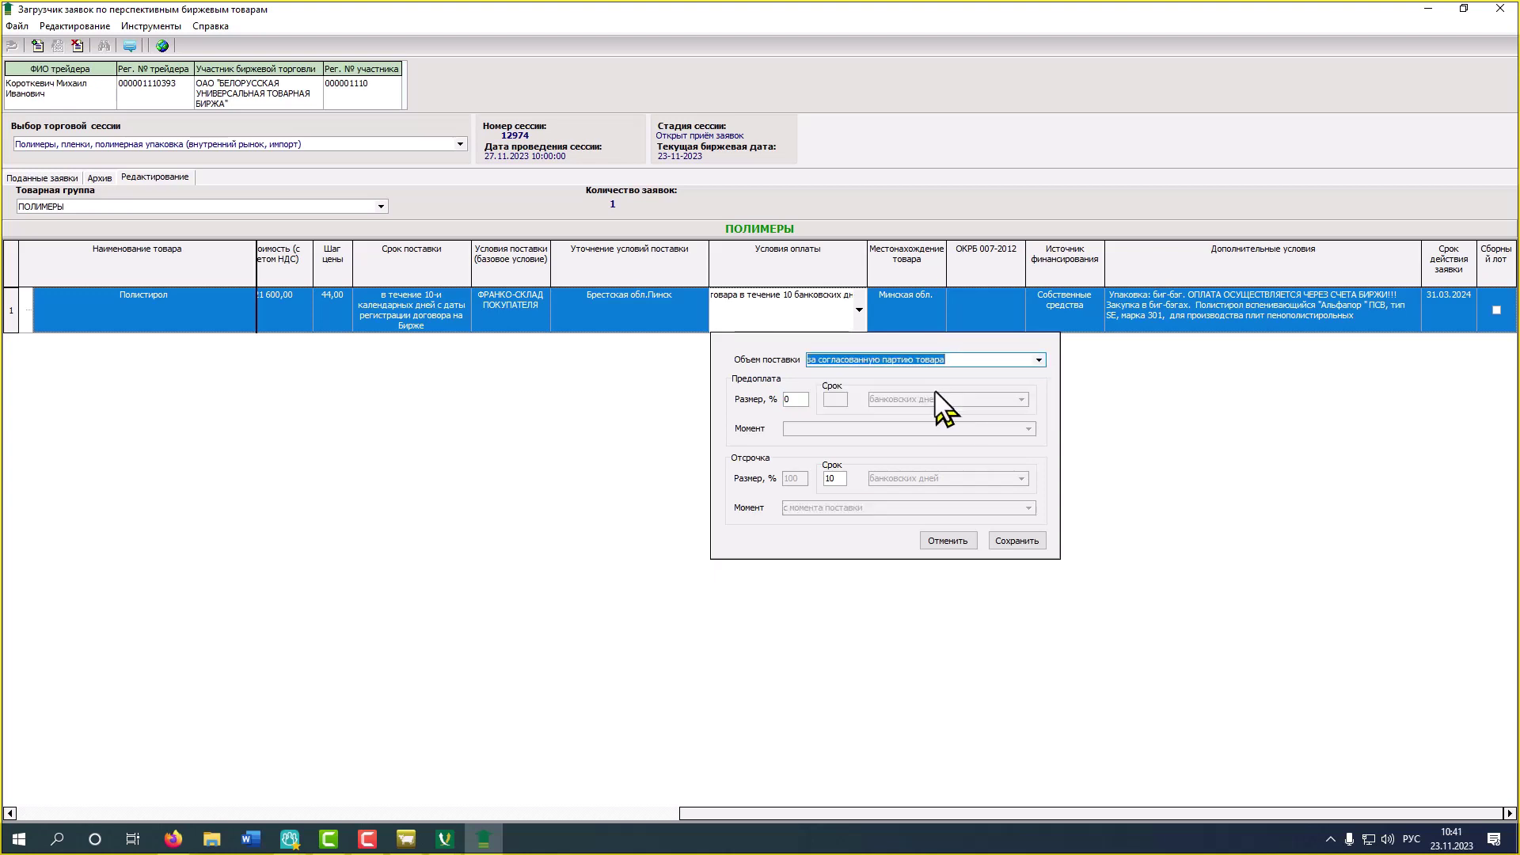
{"action": "left_click", "coordinate": [796, 399]}
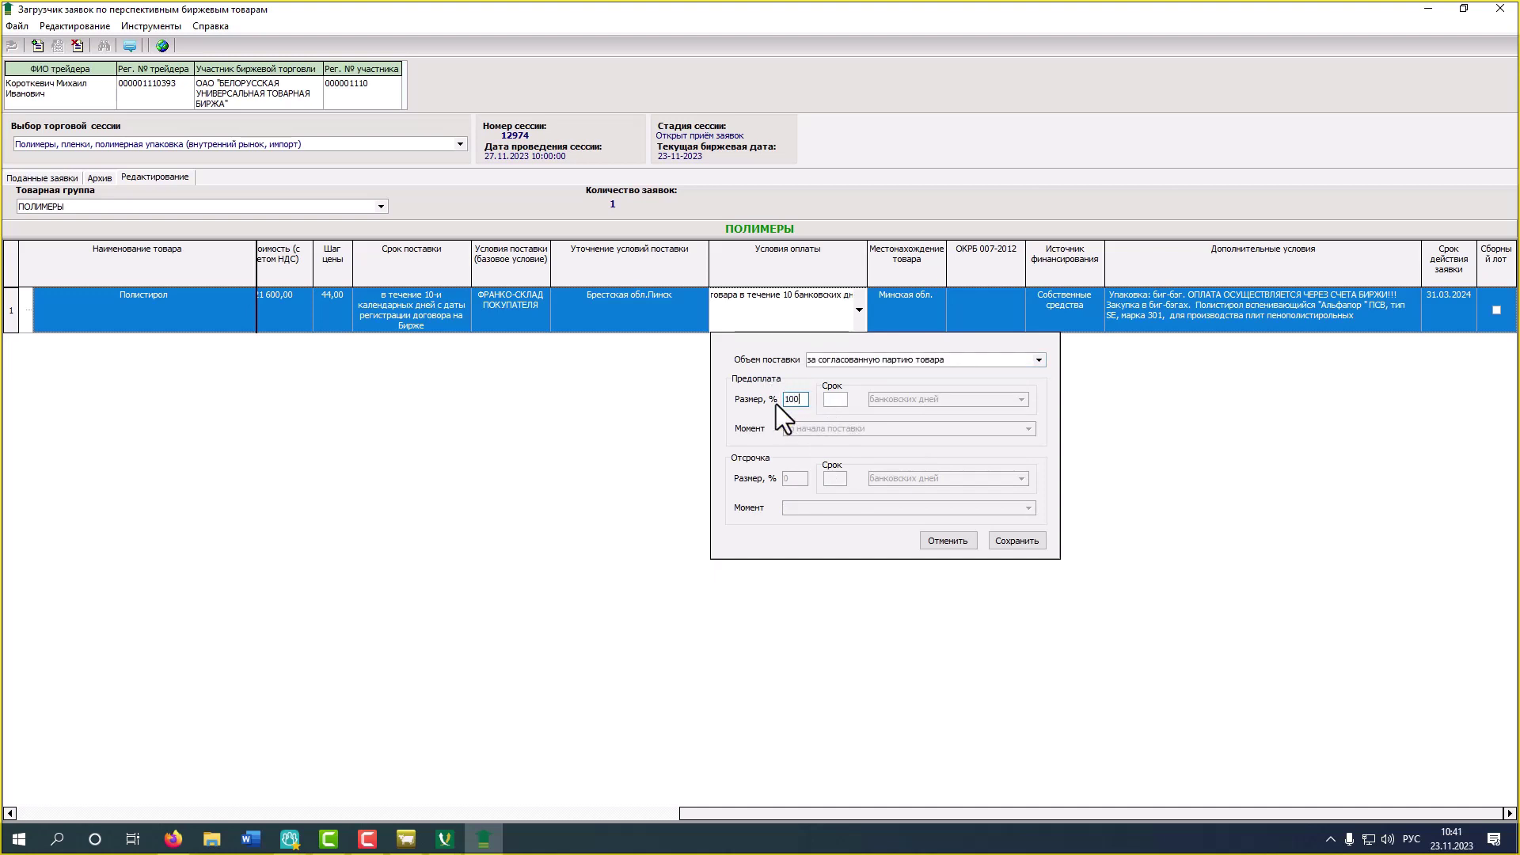
{"action": "left_click", "coordinate": [836, 400]}
{"action": "type", "text": "3"}
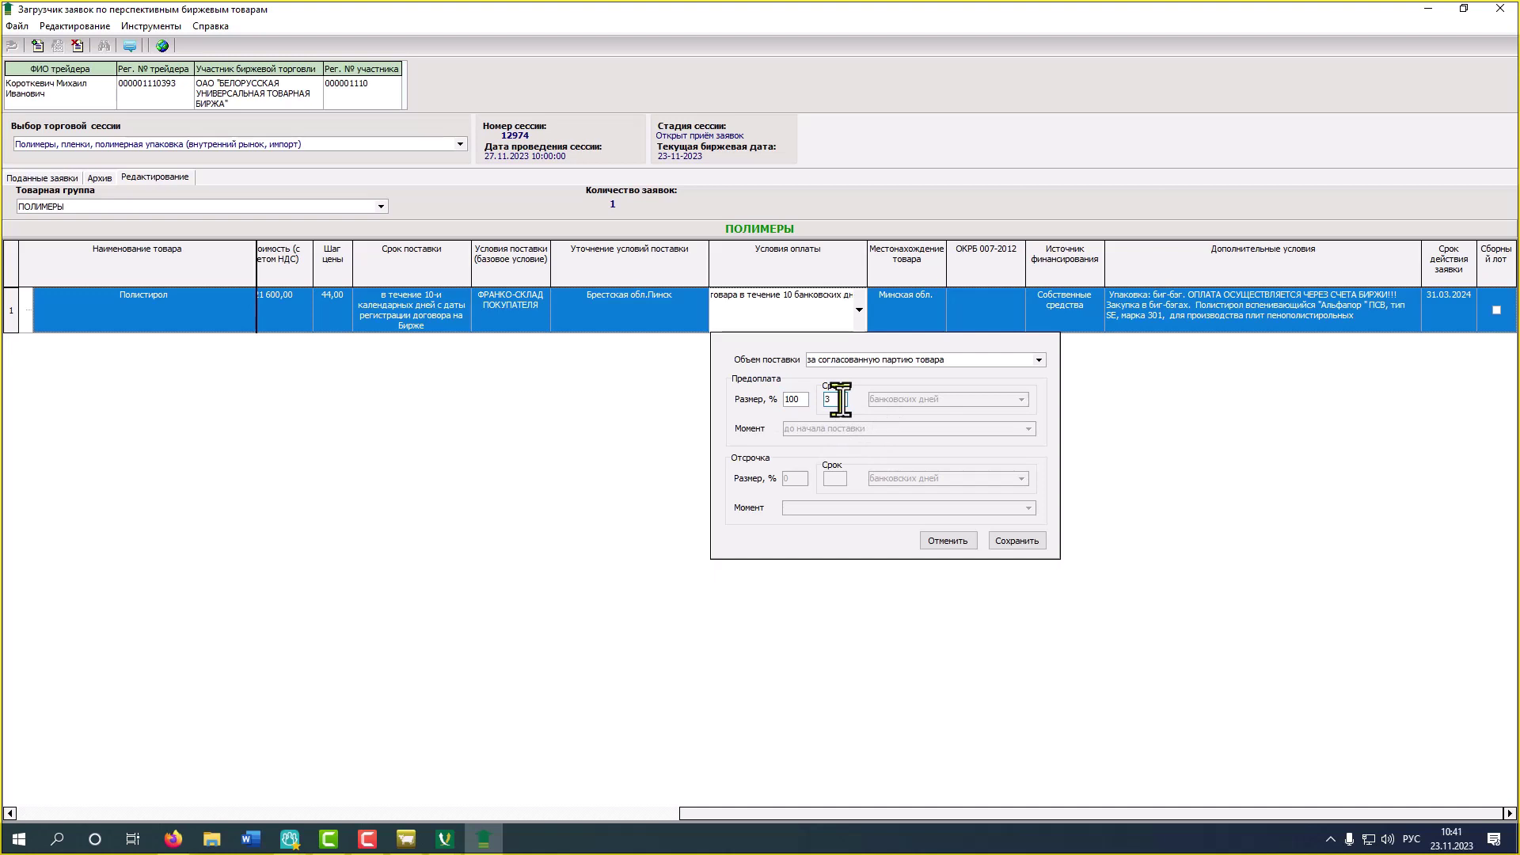
{"action": "left_click", "coordinate": [1016, 542]}
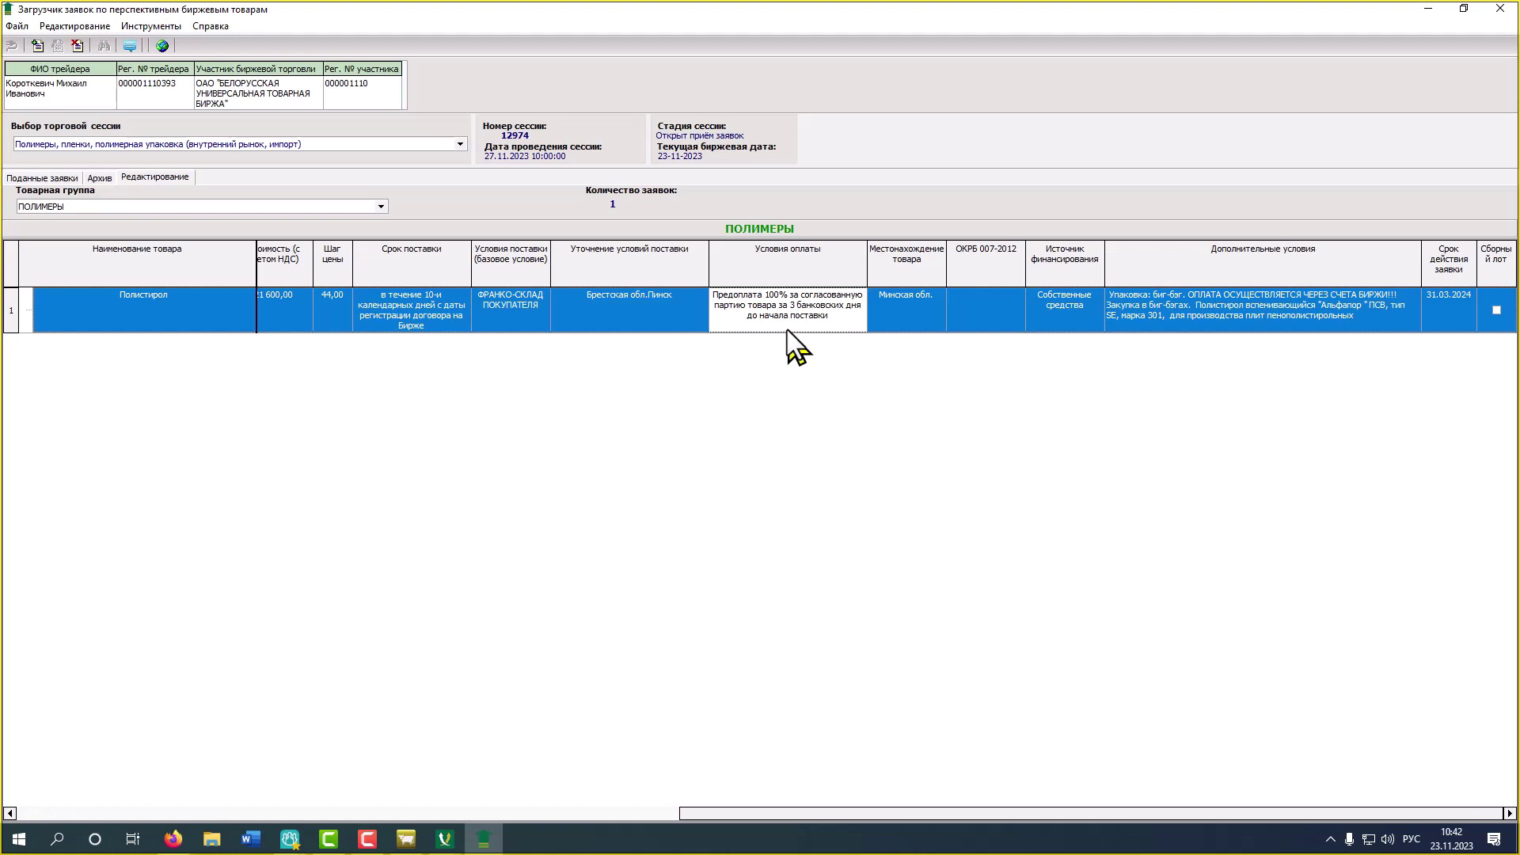
Reopen the bid's Условия оплаты and review the available Объем поставки options
{"action": "left_click", "coordinate": [787, 331]}
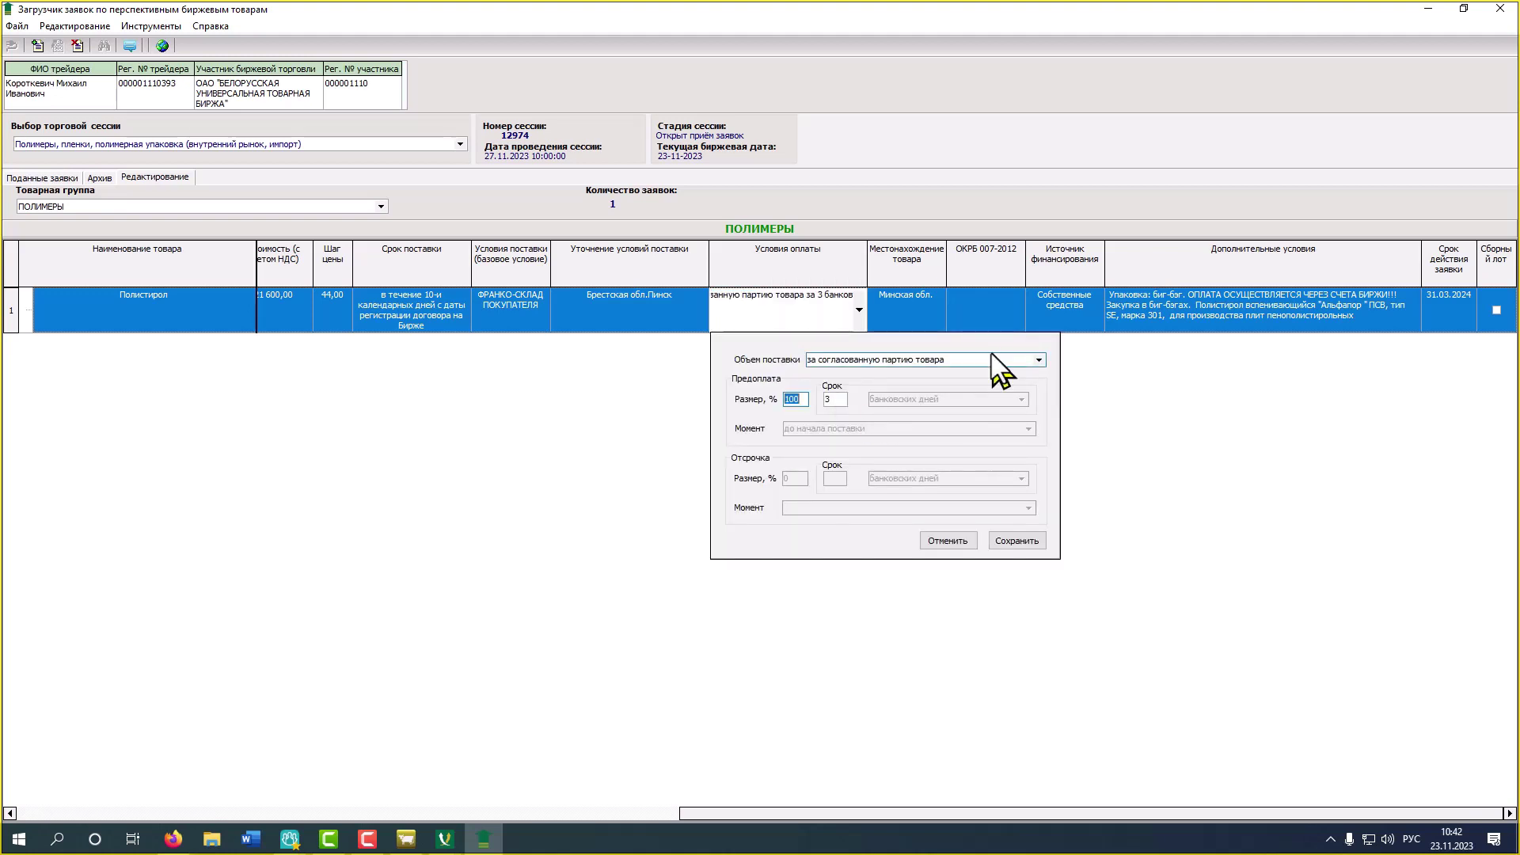
{"action": "left_click", "coordinate": [1028, 358]}
{"action": "left_click", "coordinate": [1039, 359]}
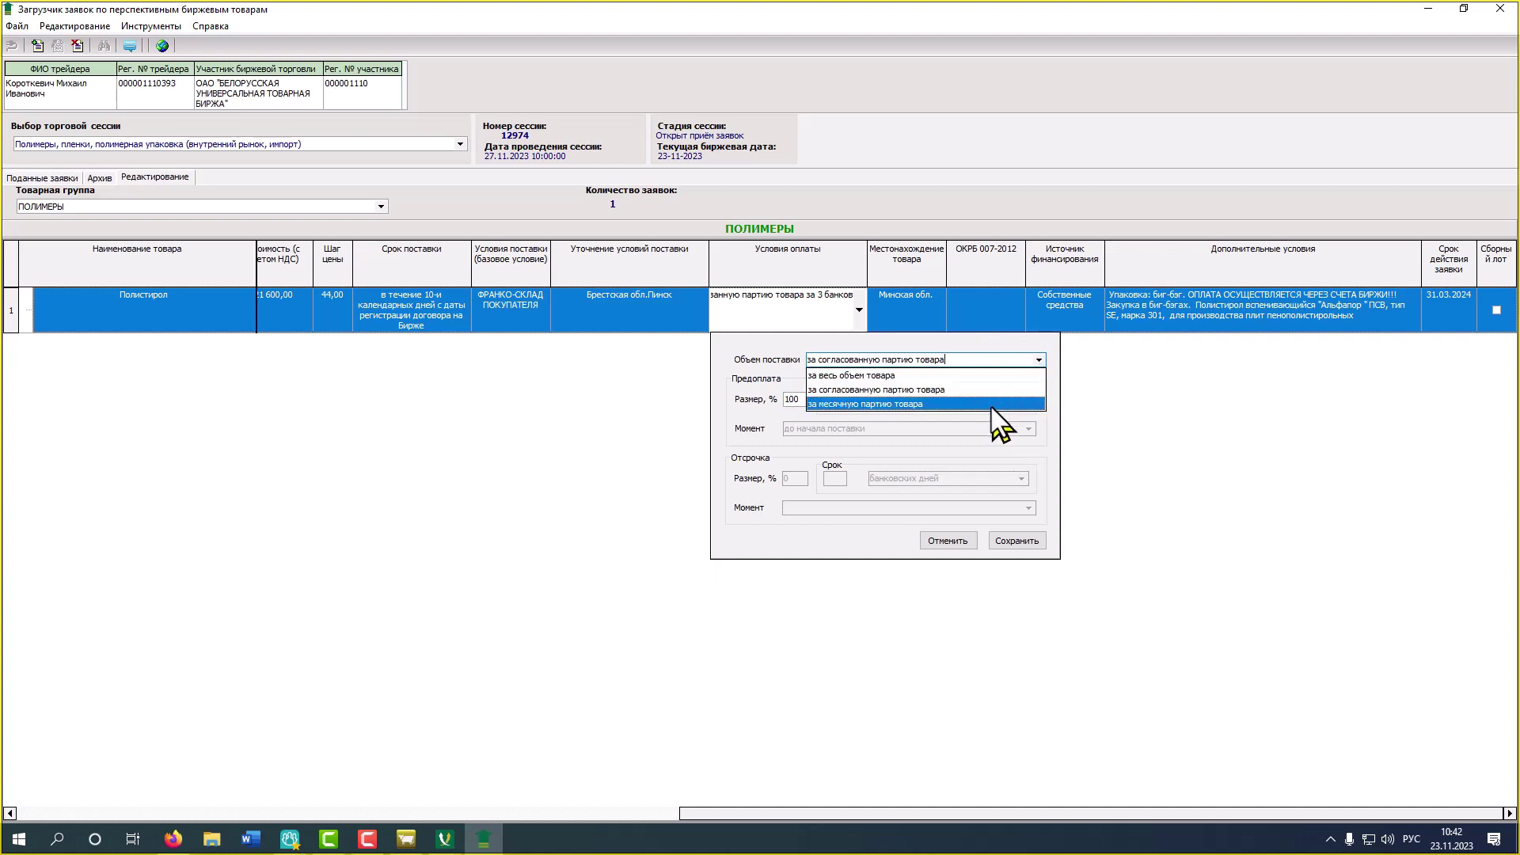
{"action": "left_click", "coordinate": [1011, 542]}
{"action": "left_click", "coordinate": [1011, 542]}
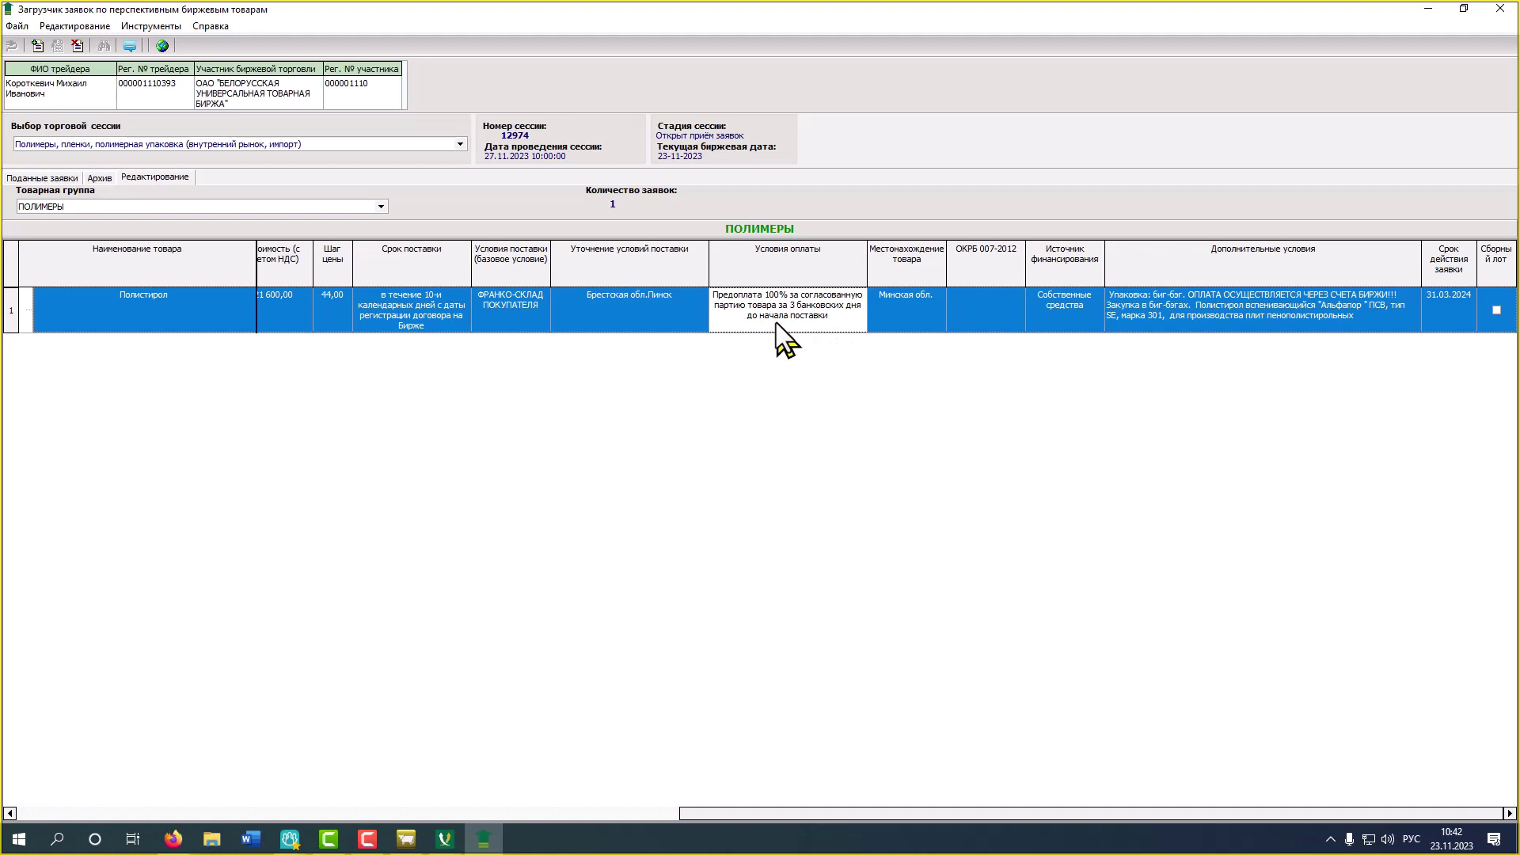
Set the bid's Местонахождение товара to "-" and its Источник финансирования to Собственные средства
{"action": "left_click", "coordinate": [925, 320]}
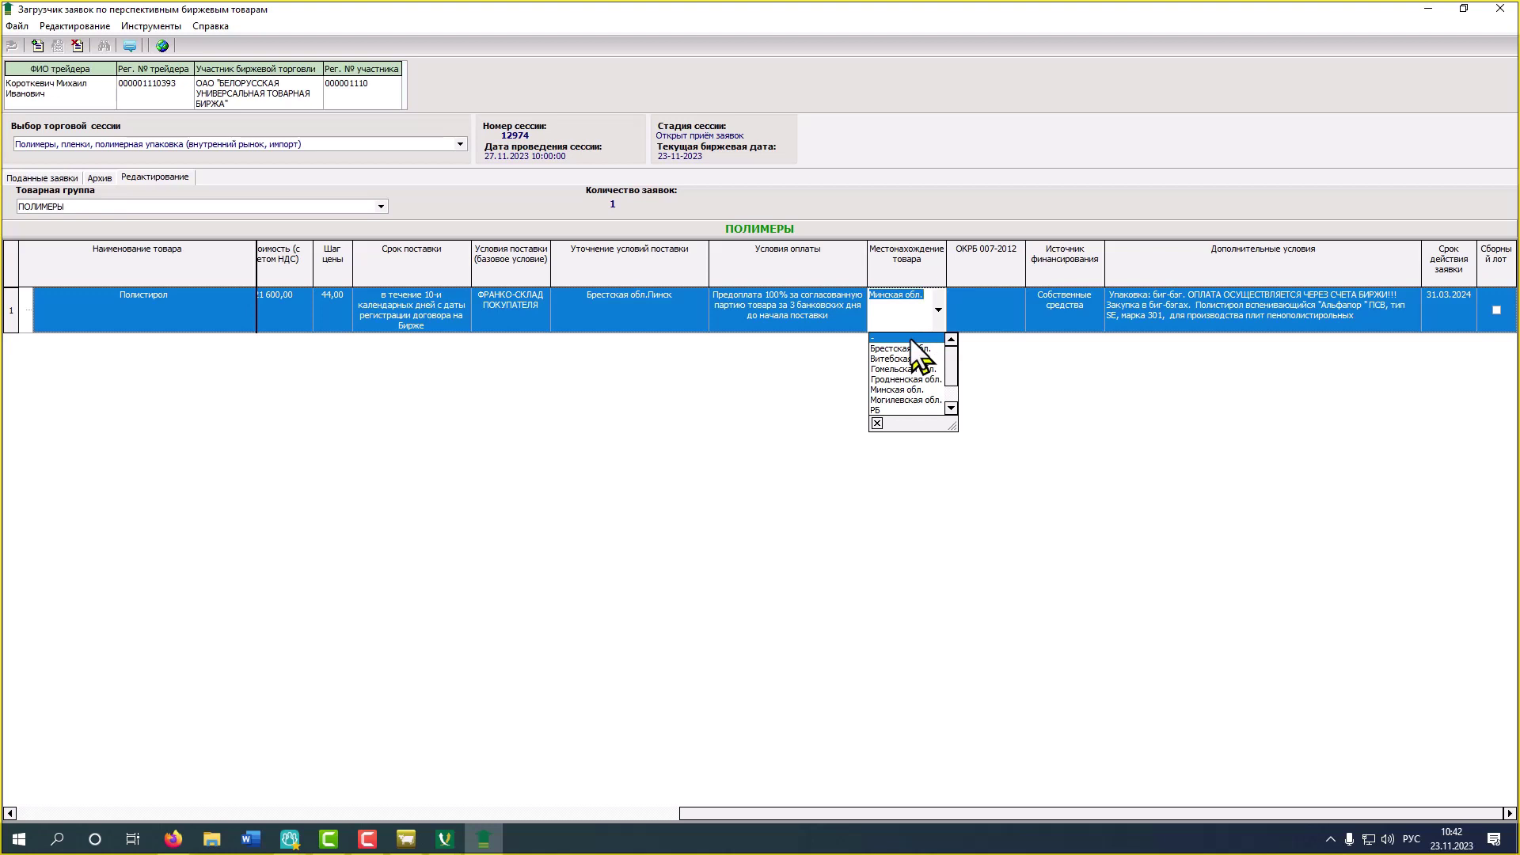
{"action": "left_click", "coordinate": [911, 339]}
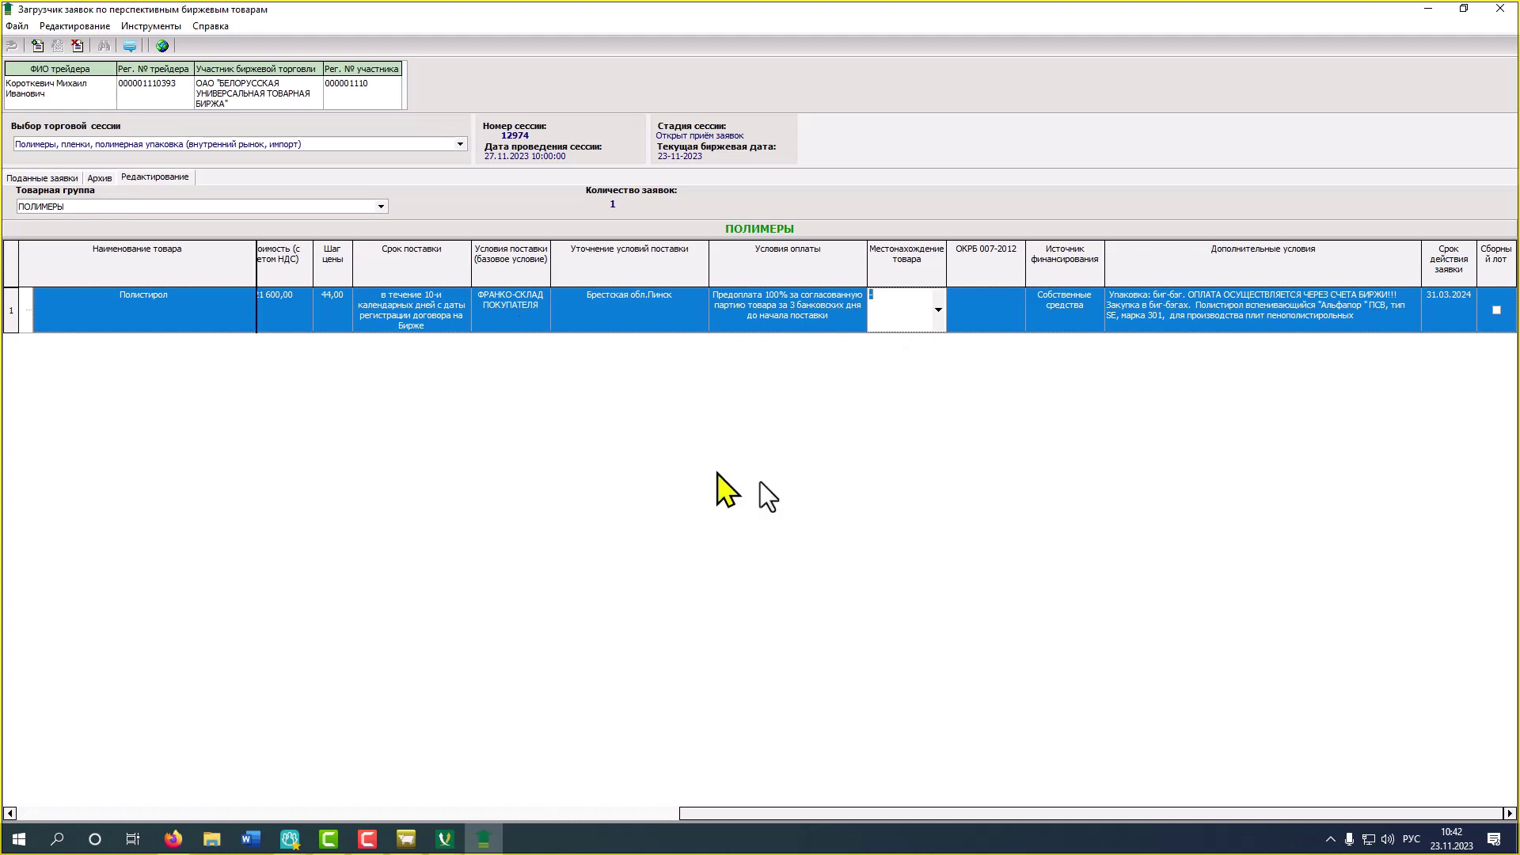
{"action": "left_click", "coordinate": [1061, 310]}
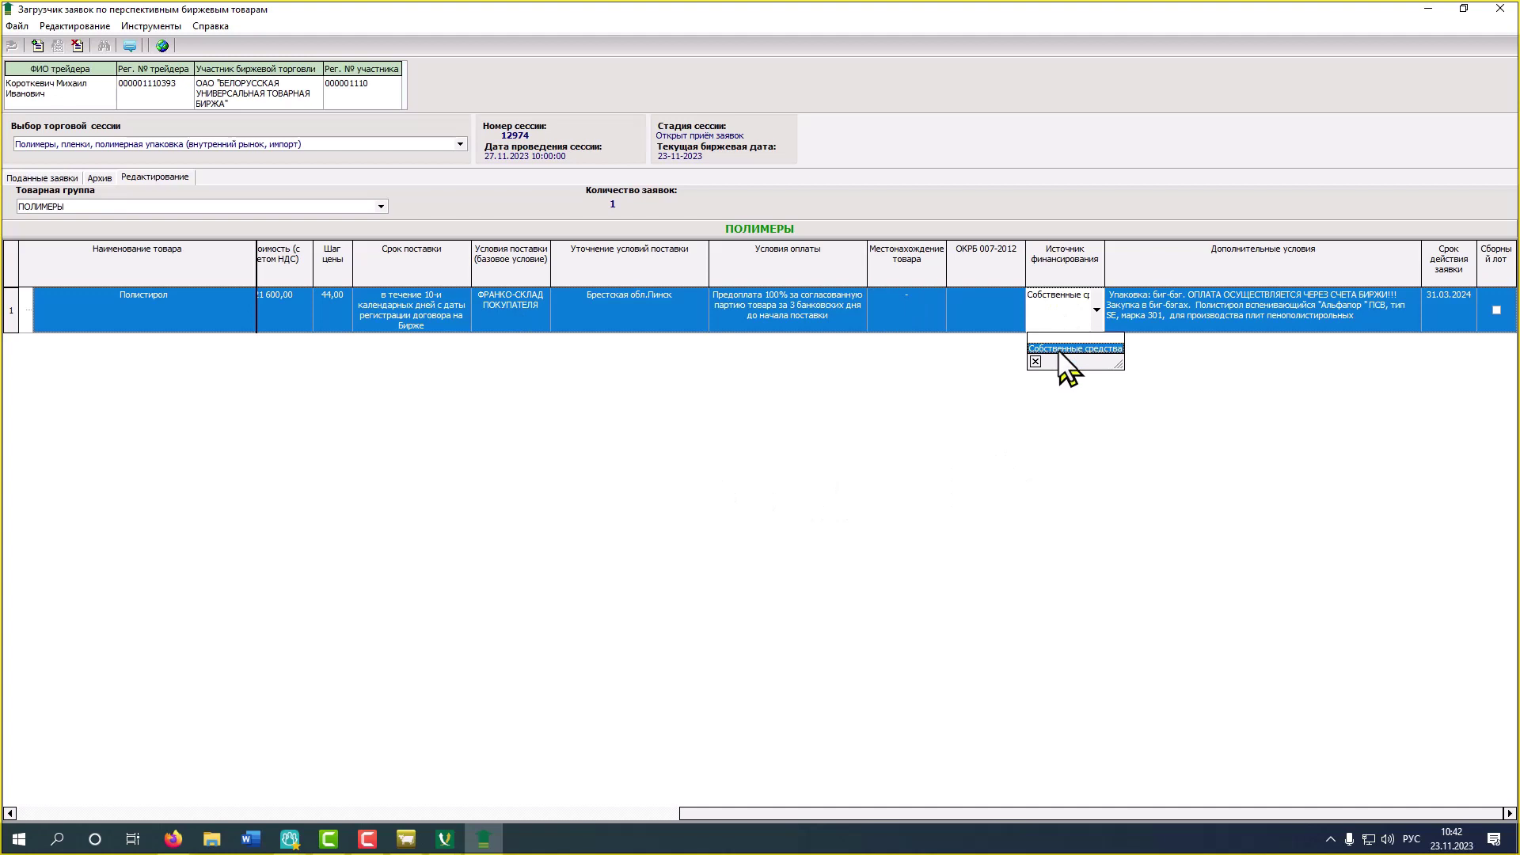
{"action": "left_click", "coordinate": [1060, 348]}
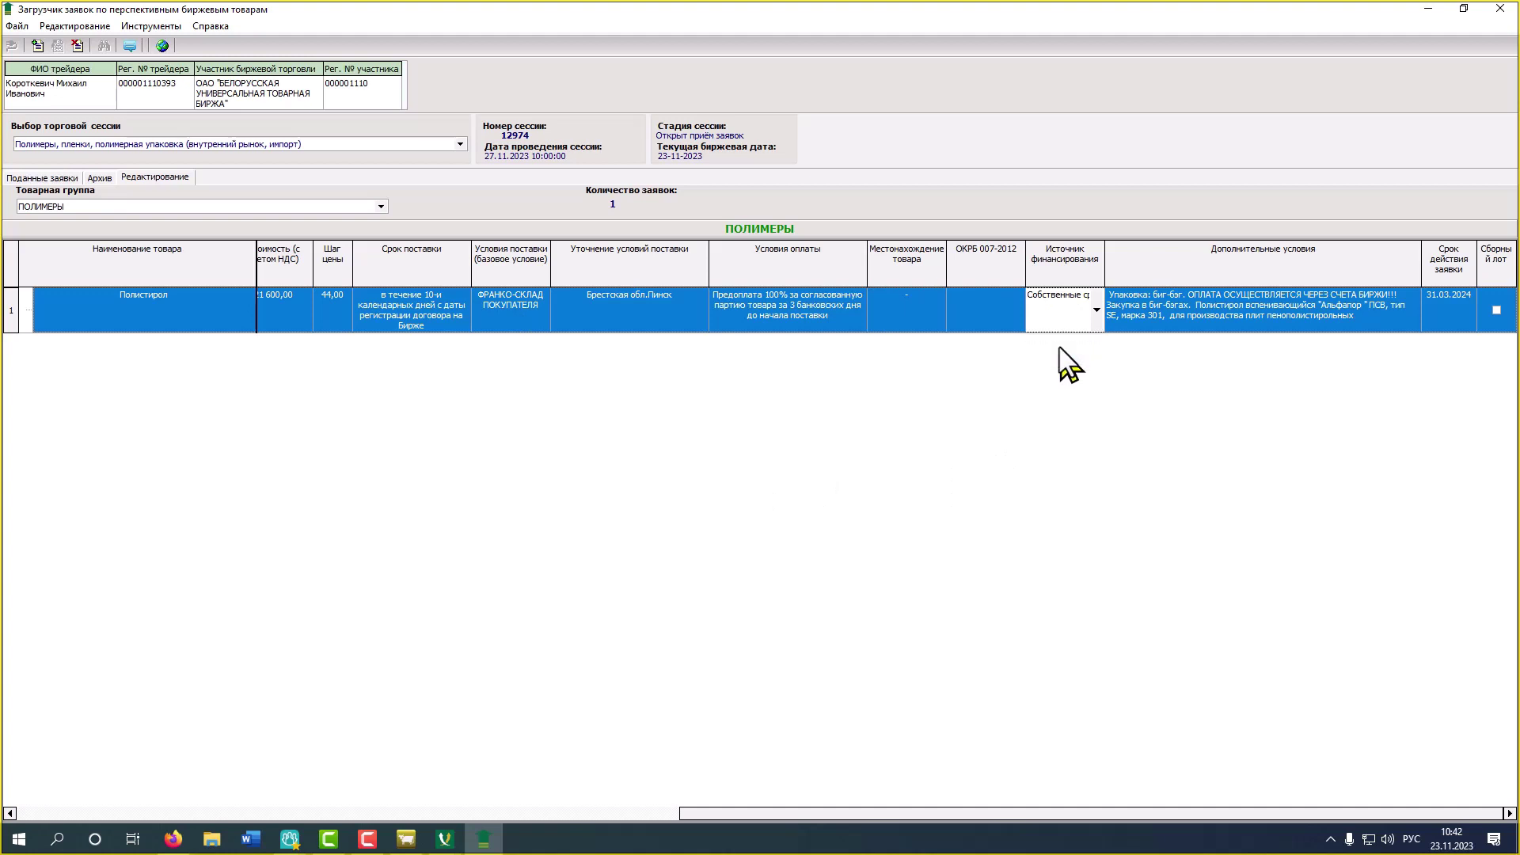
{"action": "left_click", "coordinate": [1223, 324]}
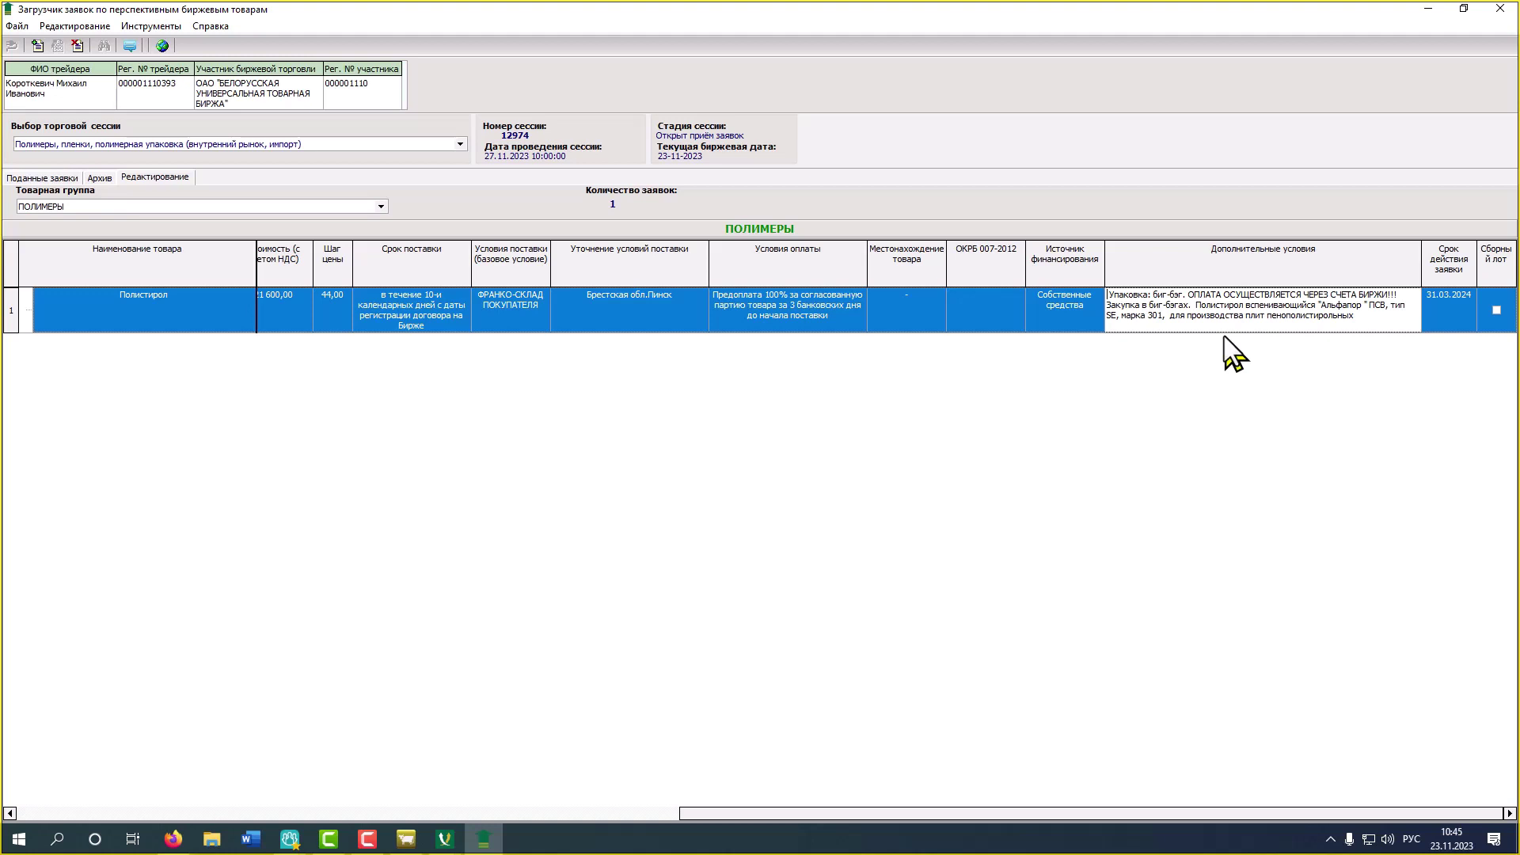
Set the bid's Срок действия заявки to 27.11.2023
{"action": "left_click", "coordinate": [1460, 311]}
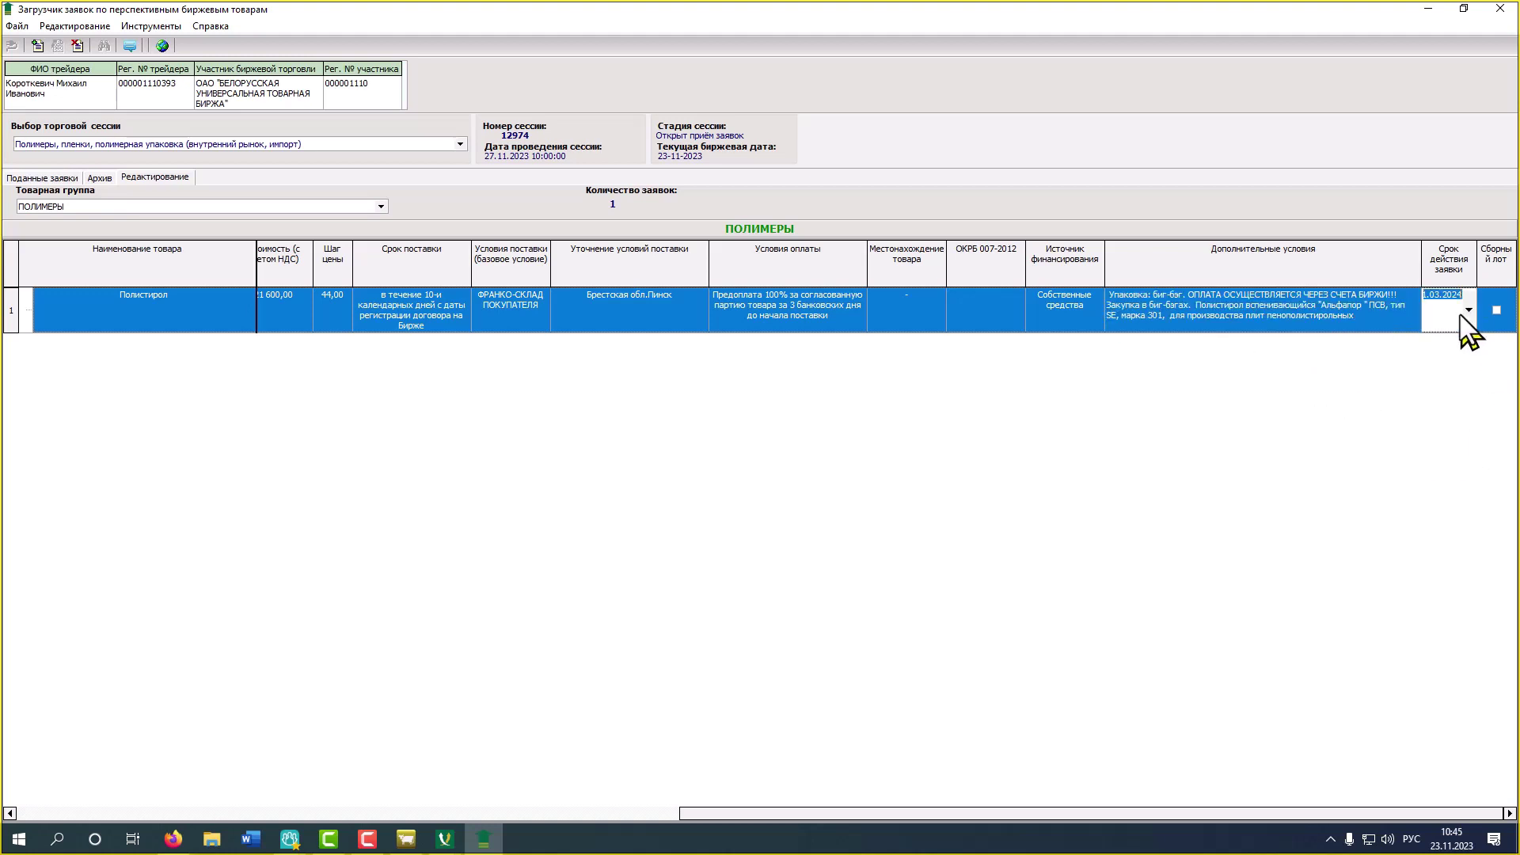
{"action": "left_click", "coordinate": [1469, 311]}
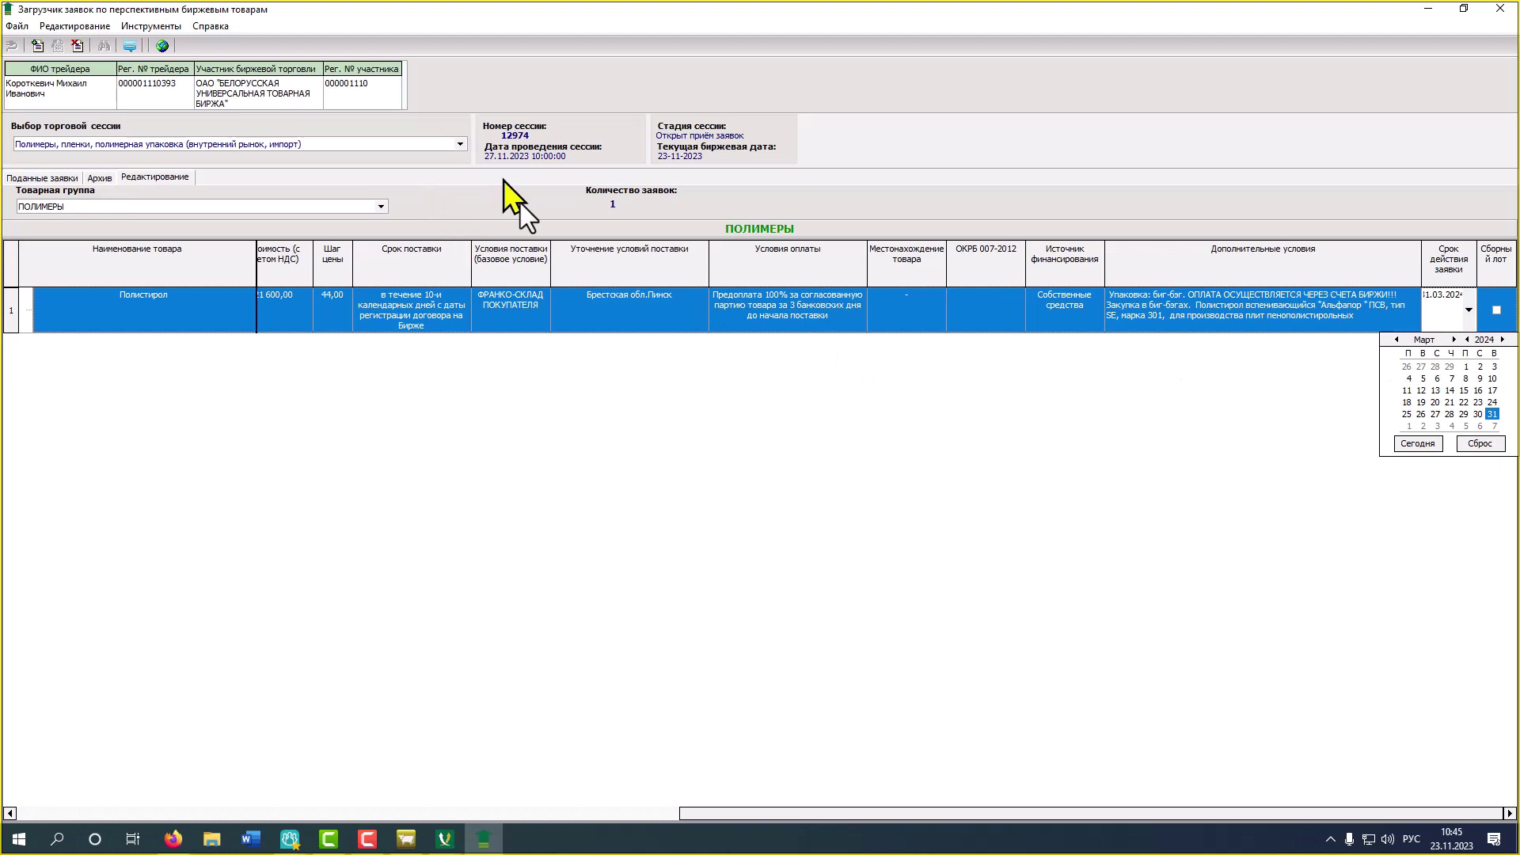
{"action": "left_click", "coordinate": [1468, 340]}
{"action": "left_click", "coordinate": [1454, 339]}
{"action": "left_click", "coordinate": [1455, 340]}
{"action": "left_click", "coordinate": [1455, 340]}
{"action": "left_click", "coordinate": [1455, 340]}
{"action": "left_click", "coordinate": [1454, 339]}
{"action": "left_click", "coordinate": [1455, 340]}
{"action": "left_click", "coordinate": [1454, 340]}
{"action": "left_click", "coordinate": [1455, 340]}
{"action": "left_click", "coordinate": [1406, 414]}
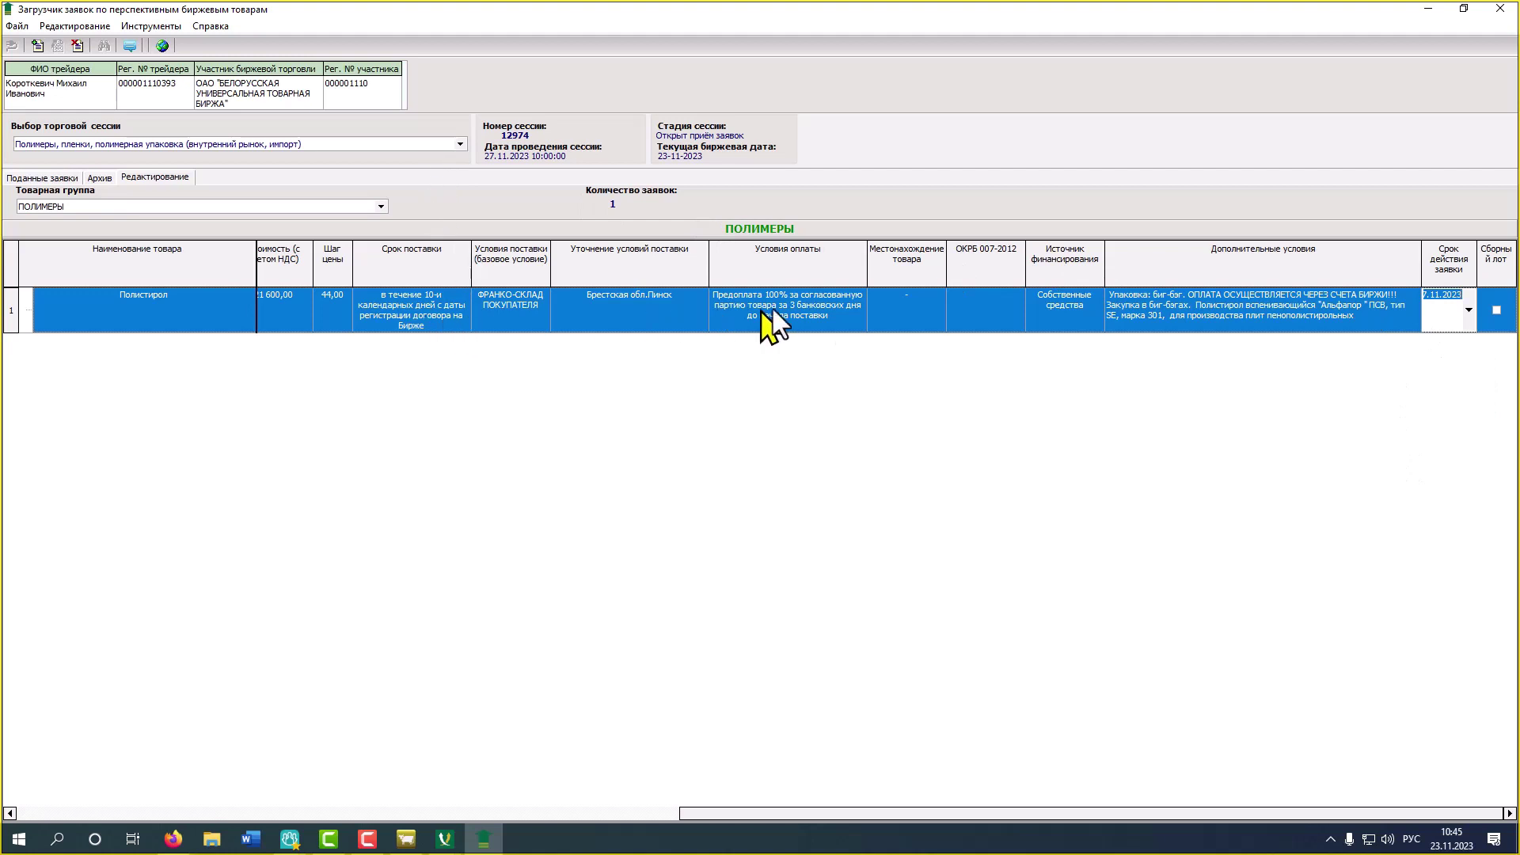
Start submitting the polystyrene bid to the trading session and decline the confirmation
{"action": "left_click", "coordinate": [163, 45]}
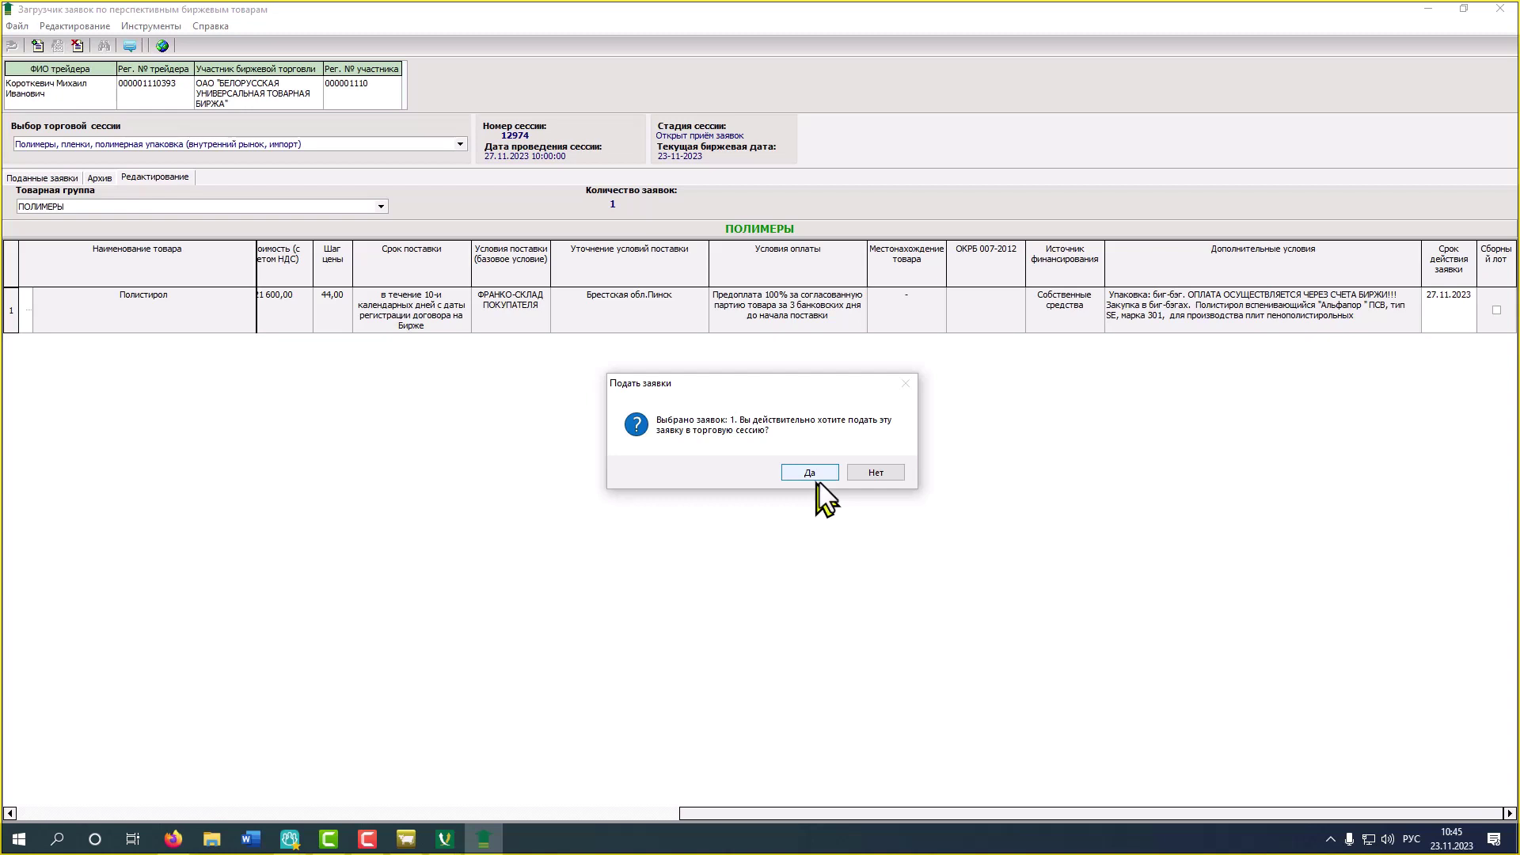
{"action": "left_click", "coordinate": [898, 479]}
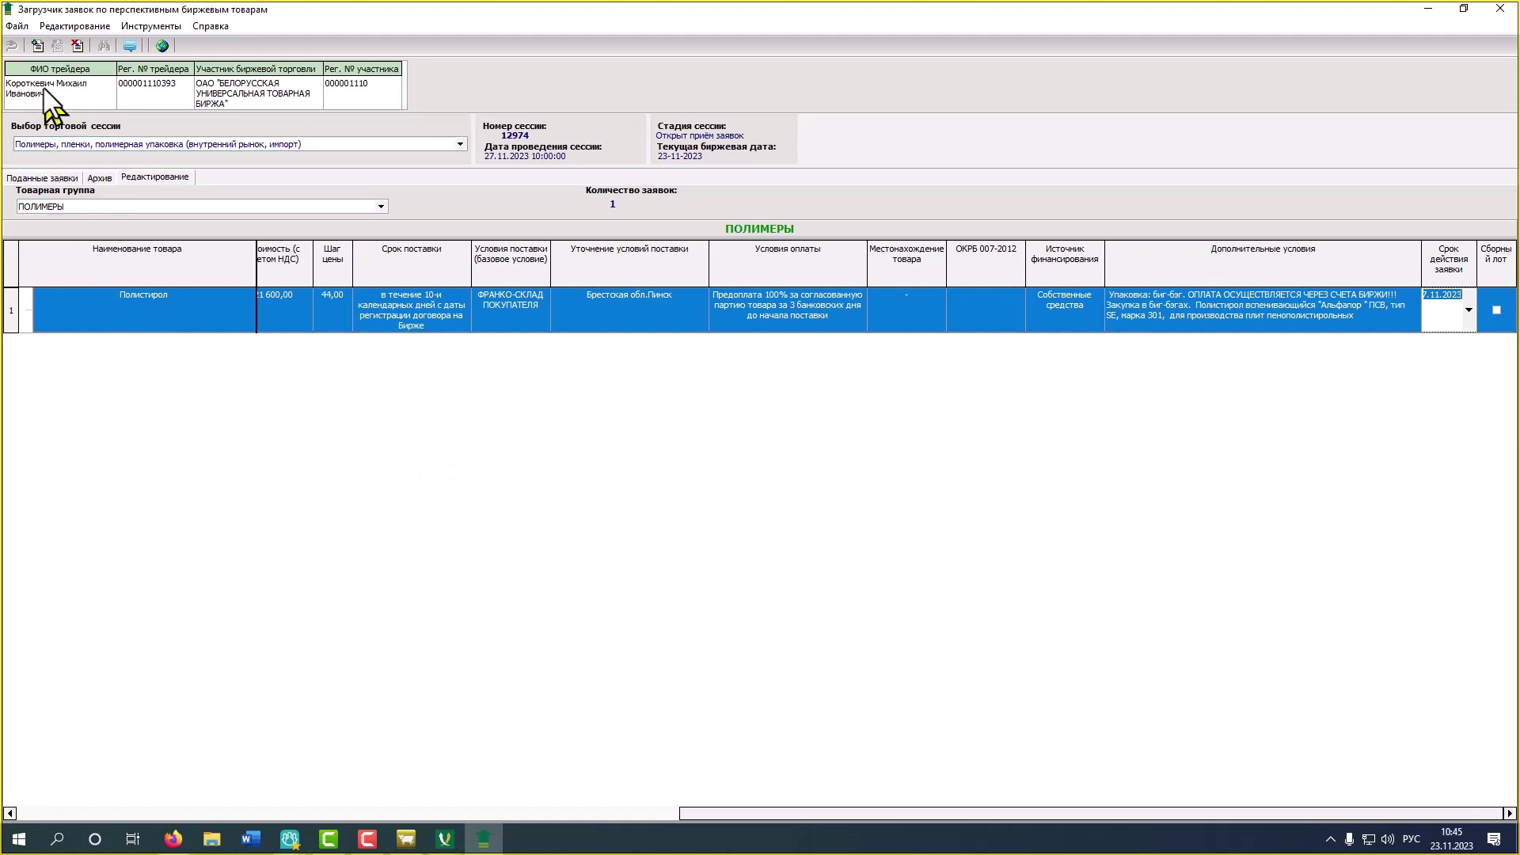
Add six blank bids below the polystyrene bid
{"action": "left_click", "coordinate": [38, 46]}
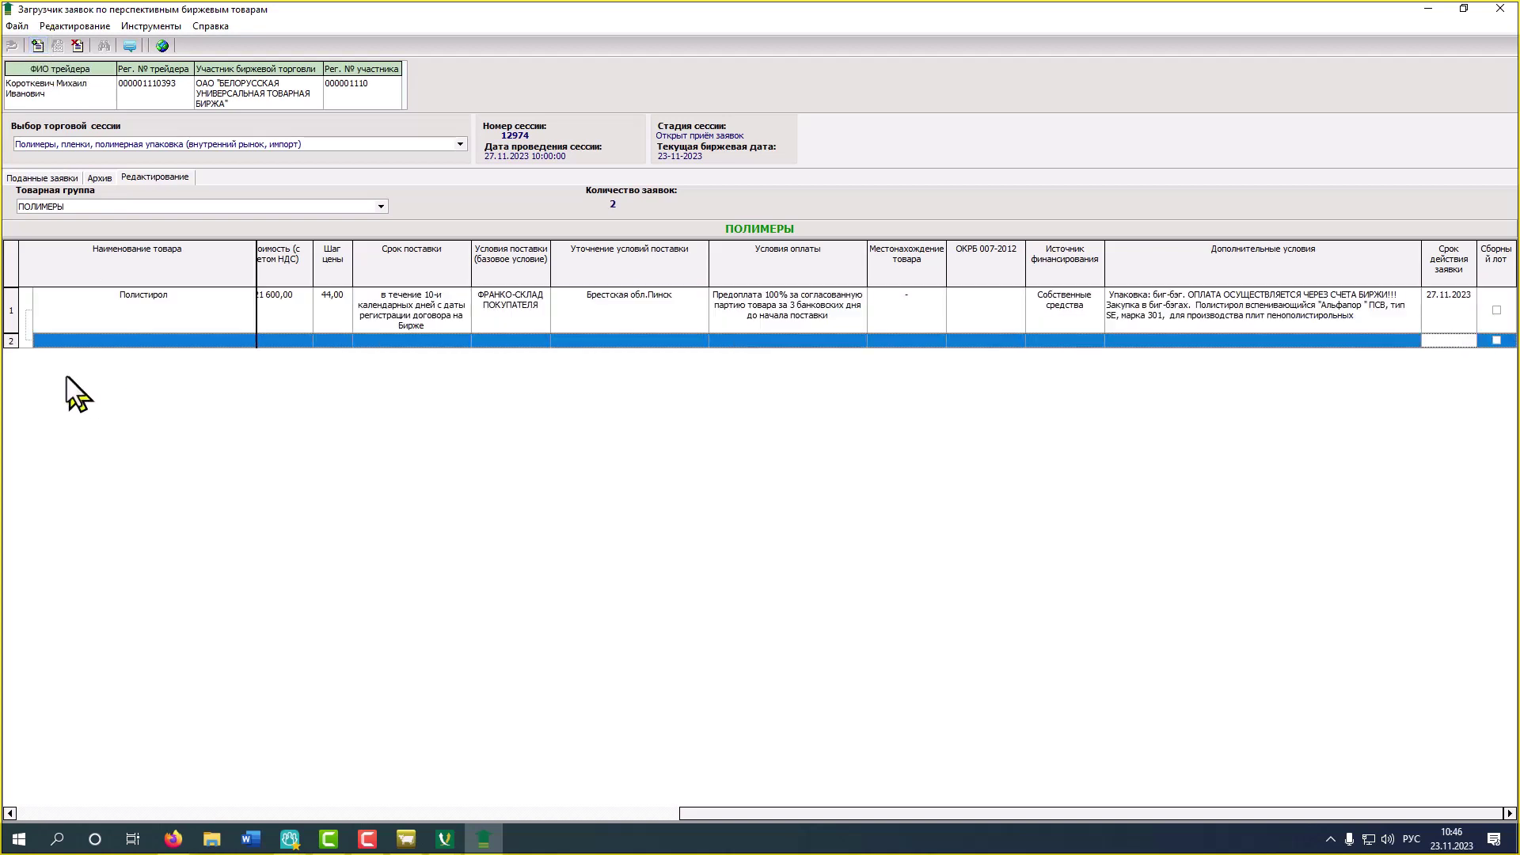
{"action": "left_click", "coordinate": [38, 45]}
{"action": "left_click", "coordinate": [38, 46]}
{"action": "left_click", "coordinate": [38, 46]}
{"action": "left_click", "coordinate": [38, 46]}
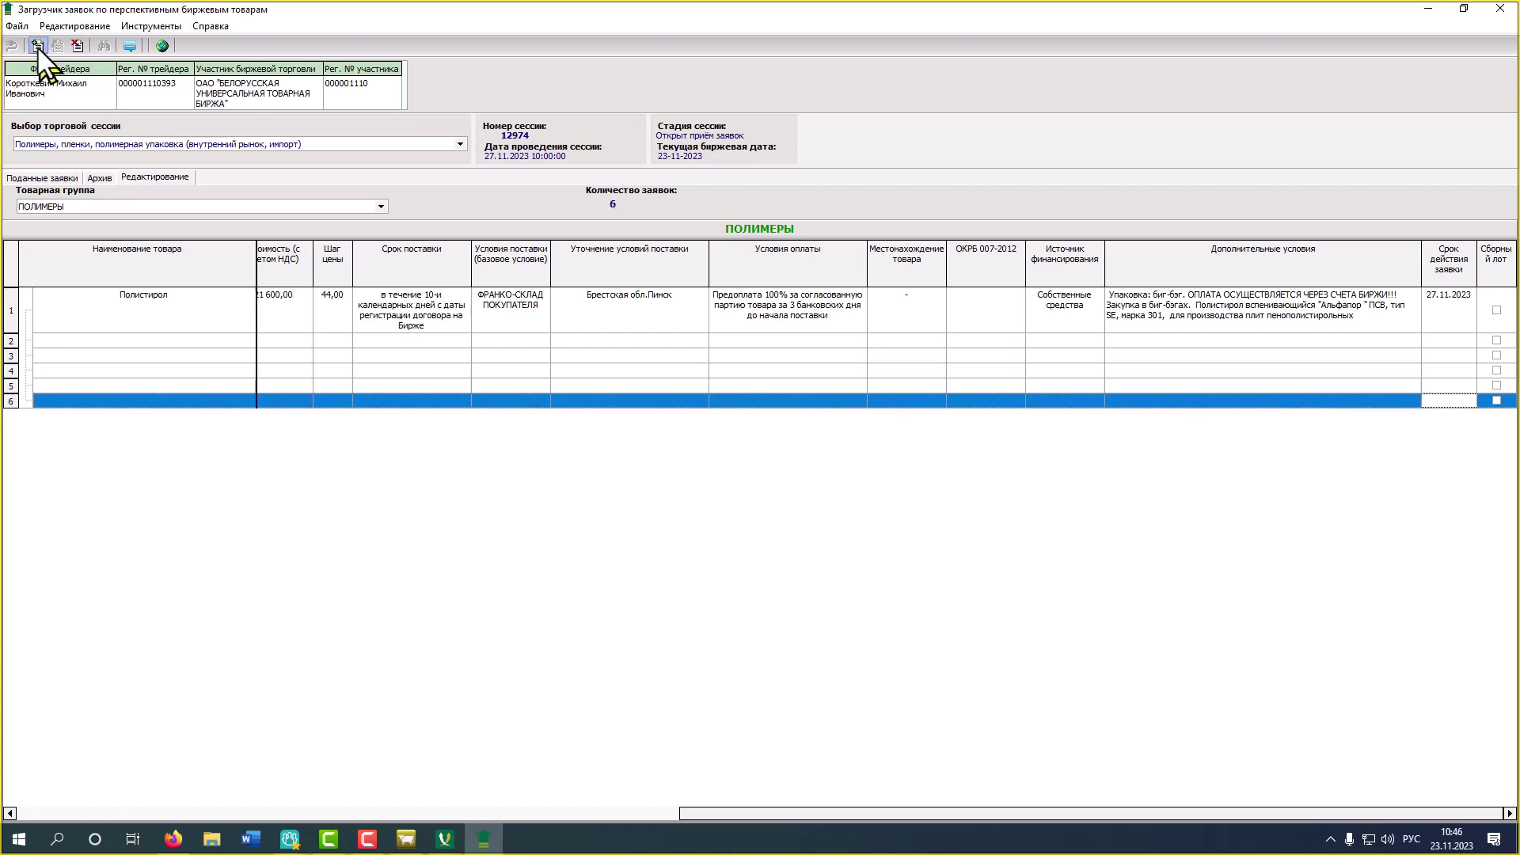
{"action": "left_click", "coordinate": [38, 46]}
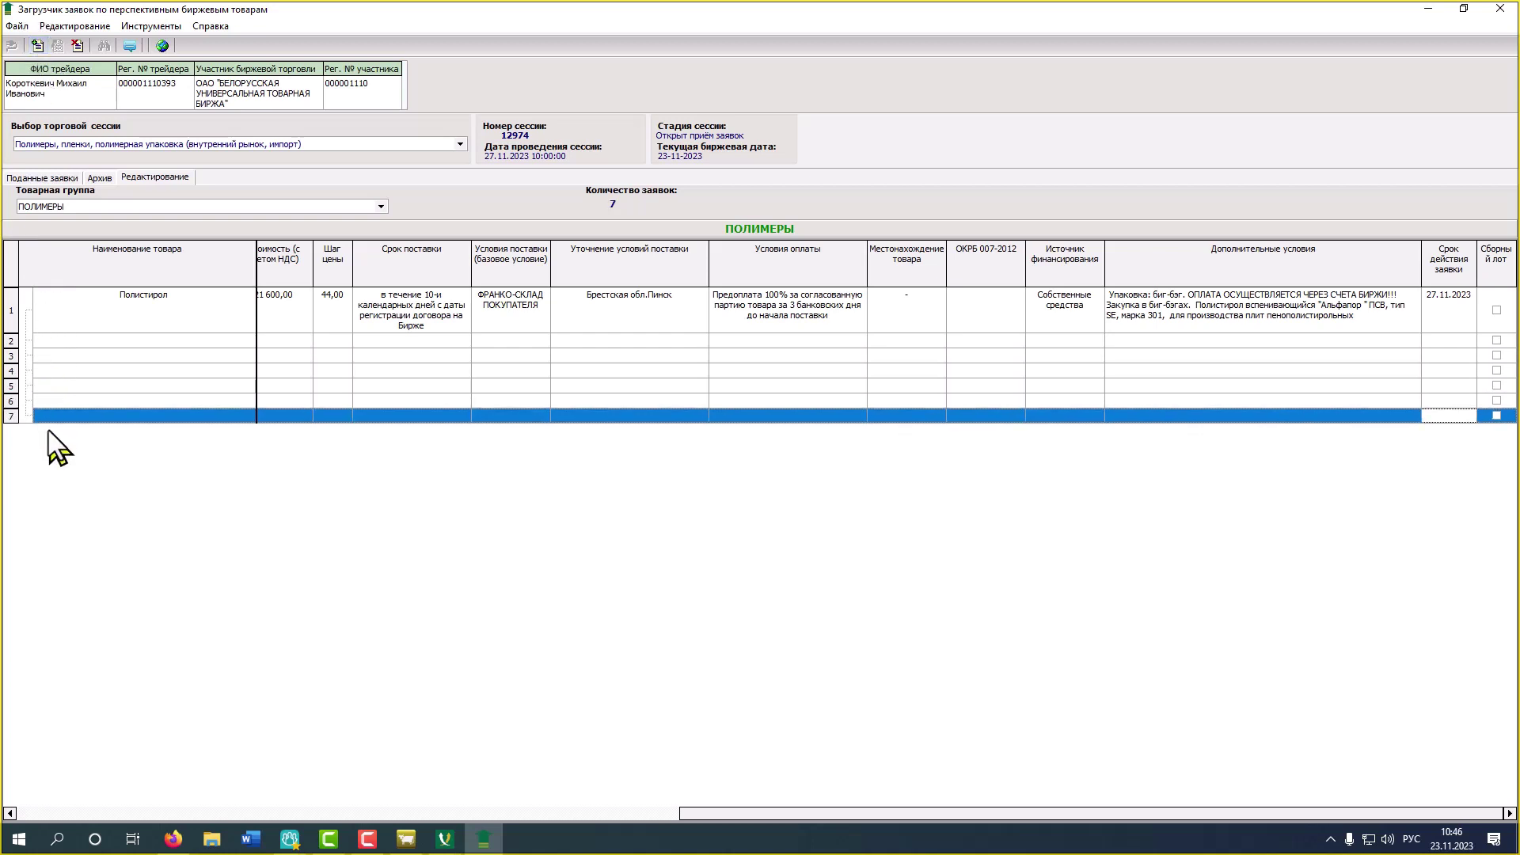
Set the second bid's Наименование товара to АБС-пластик and its Вид заявки to покупка
{"action": "left_click", "coordinate": [138, 341]}
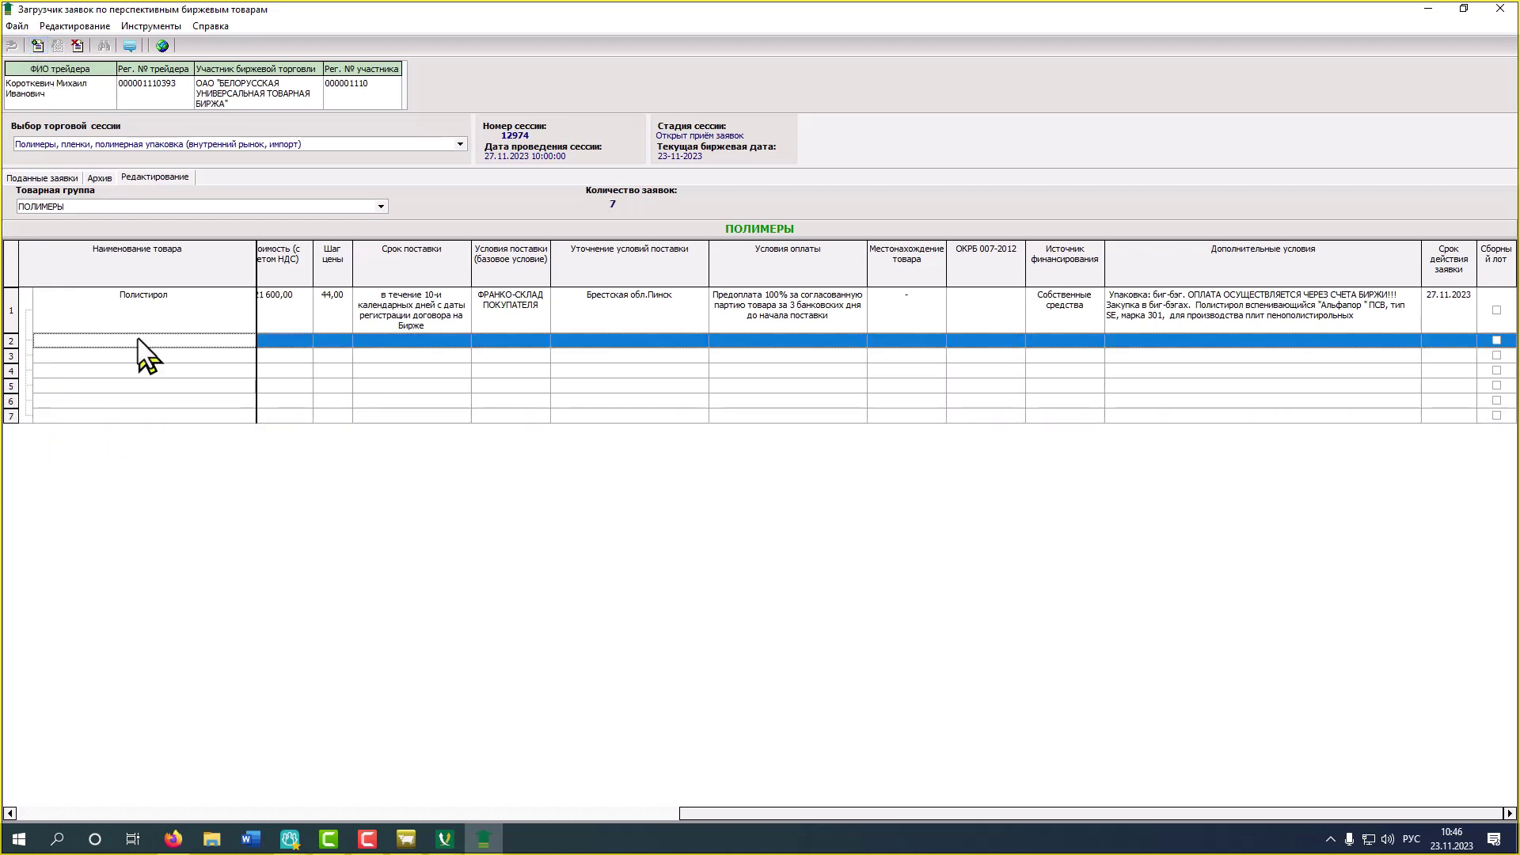
{"action": "left_click", "coordinate": [138, 340]}
{"action": "left_click_drag", "start_coordinate": [248, 421], "coordinate": [257, 591]}
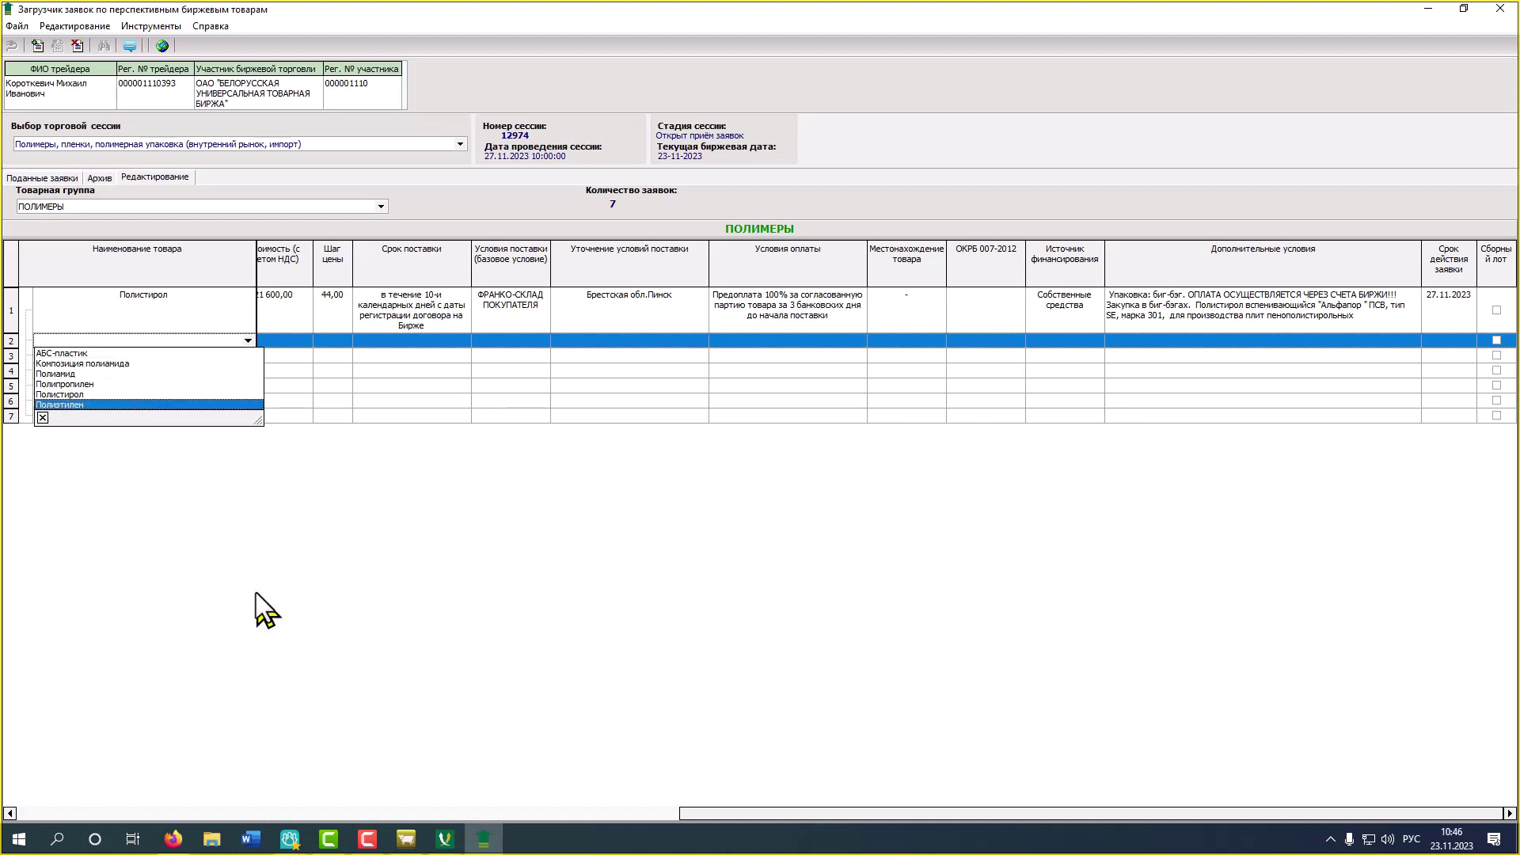
{"action": "left_click", "coordinate": [115, 355]}
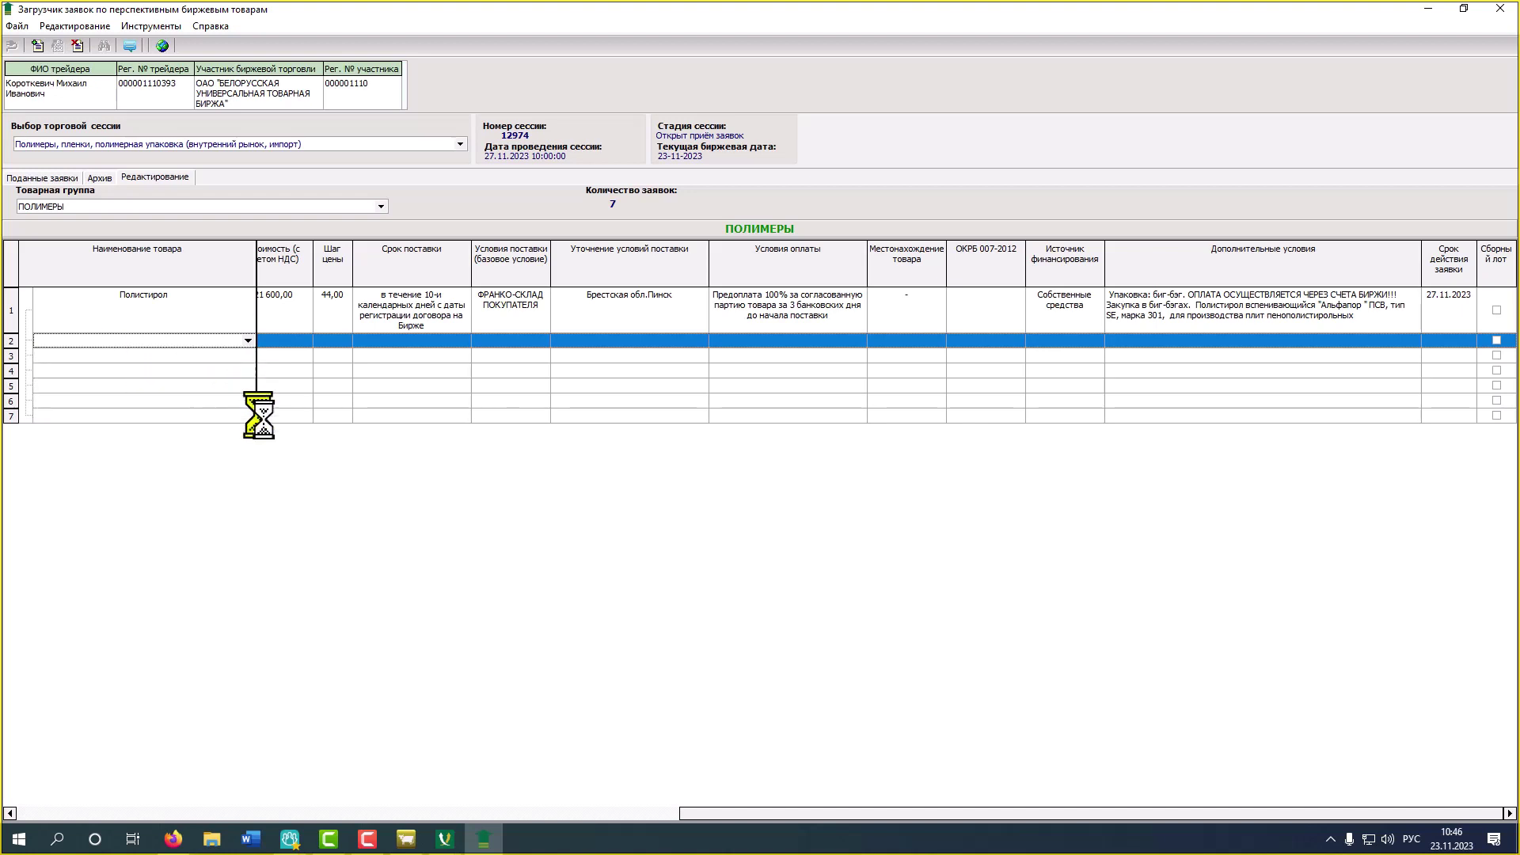
{"action": "left_click", "coordinate": [278, 339]}
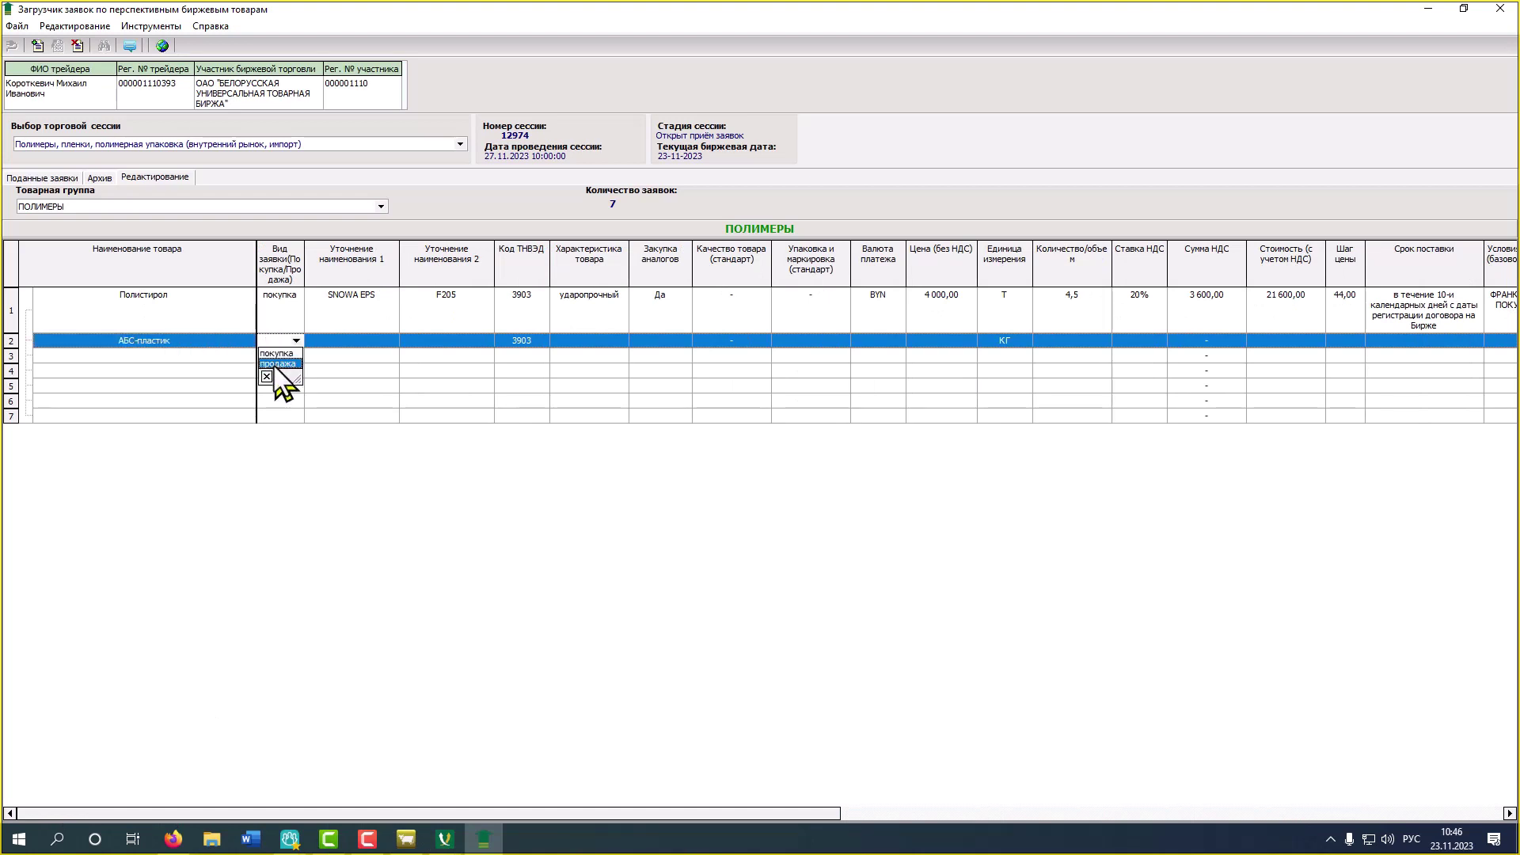
{"action": "left_click", "coordinate": [274, 354]}
Specify the АБС-пластик bid with Уточнение наименования 1 в гранулах, Уточнение наименования 2 1035 and Характеристика товара RAL 7012
{"action": "left_click", "coordinate": [324, 350]}
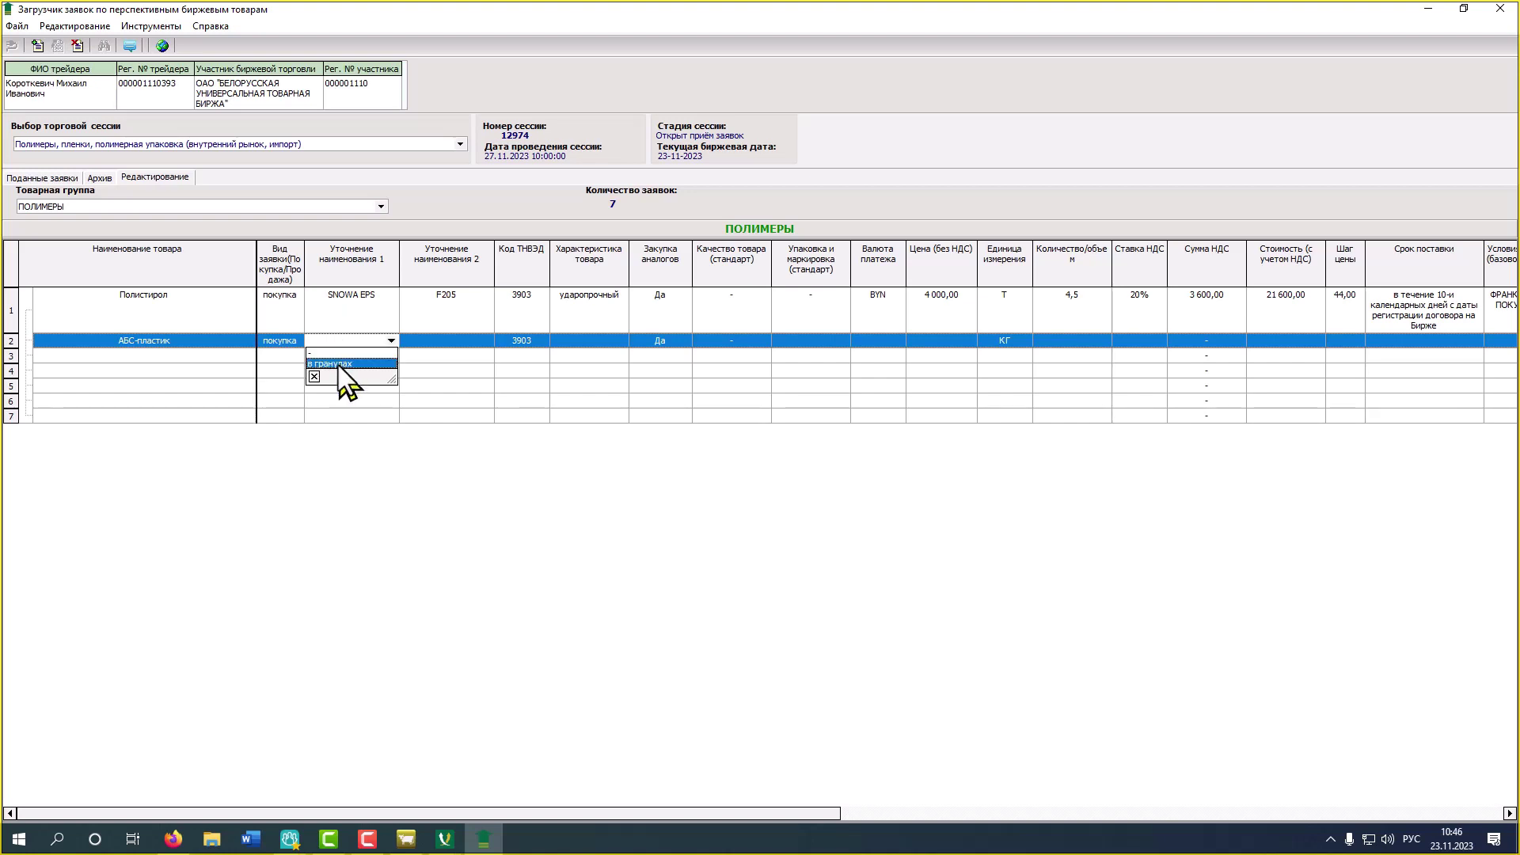
{"action": "left_click", "coordinate": [339, 365]}
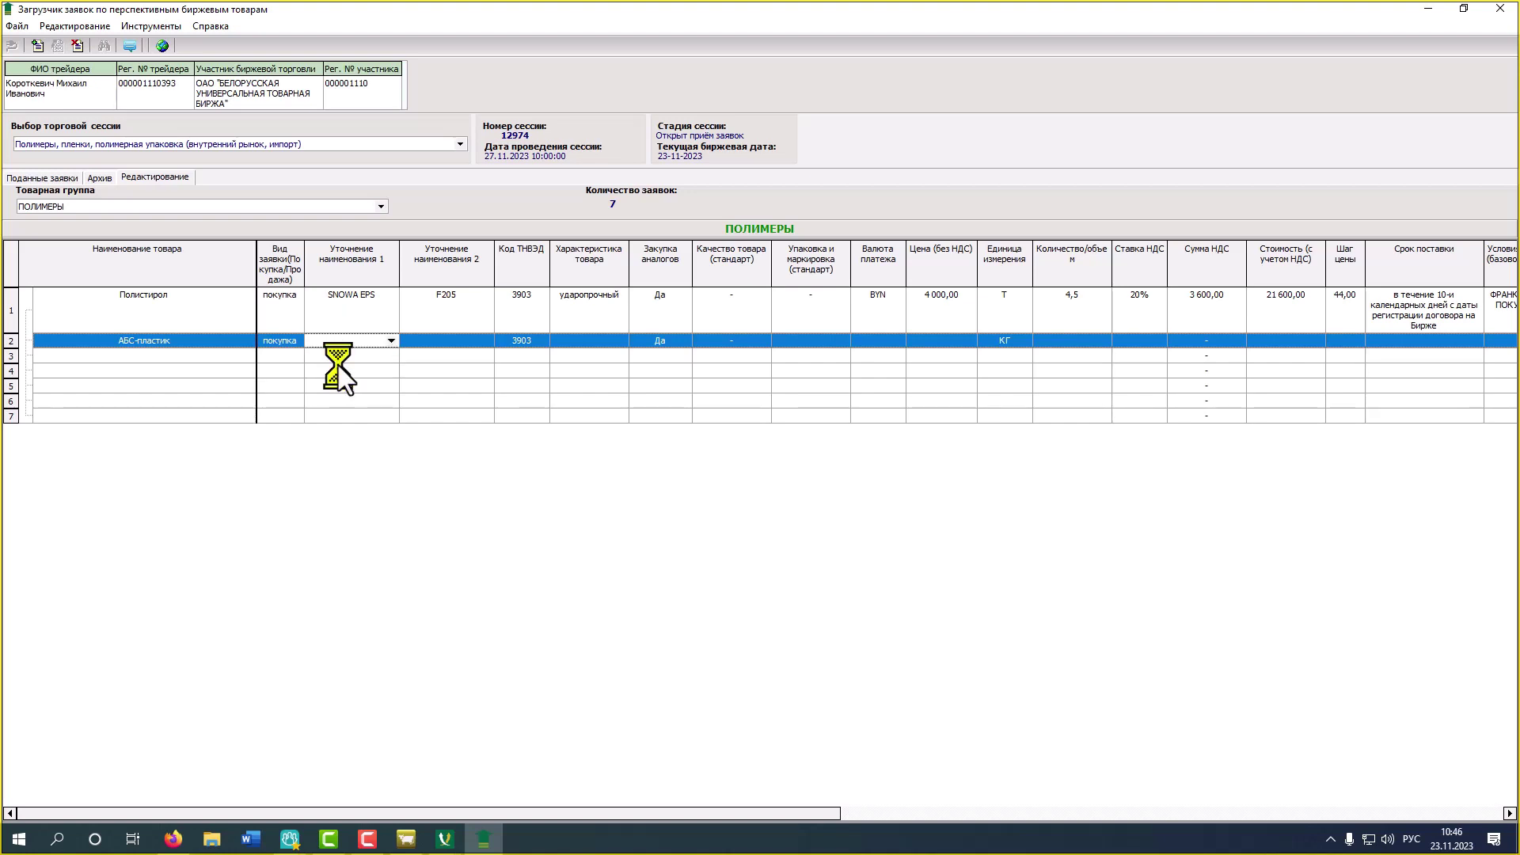
{"action": "left_click", "coordinate": [466, 340]}
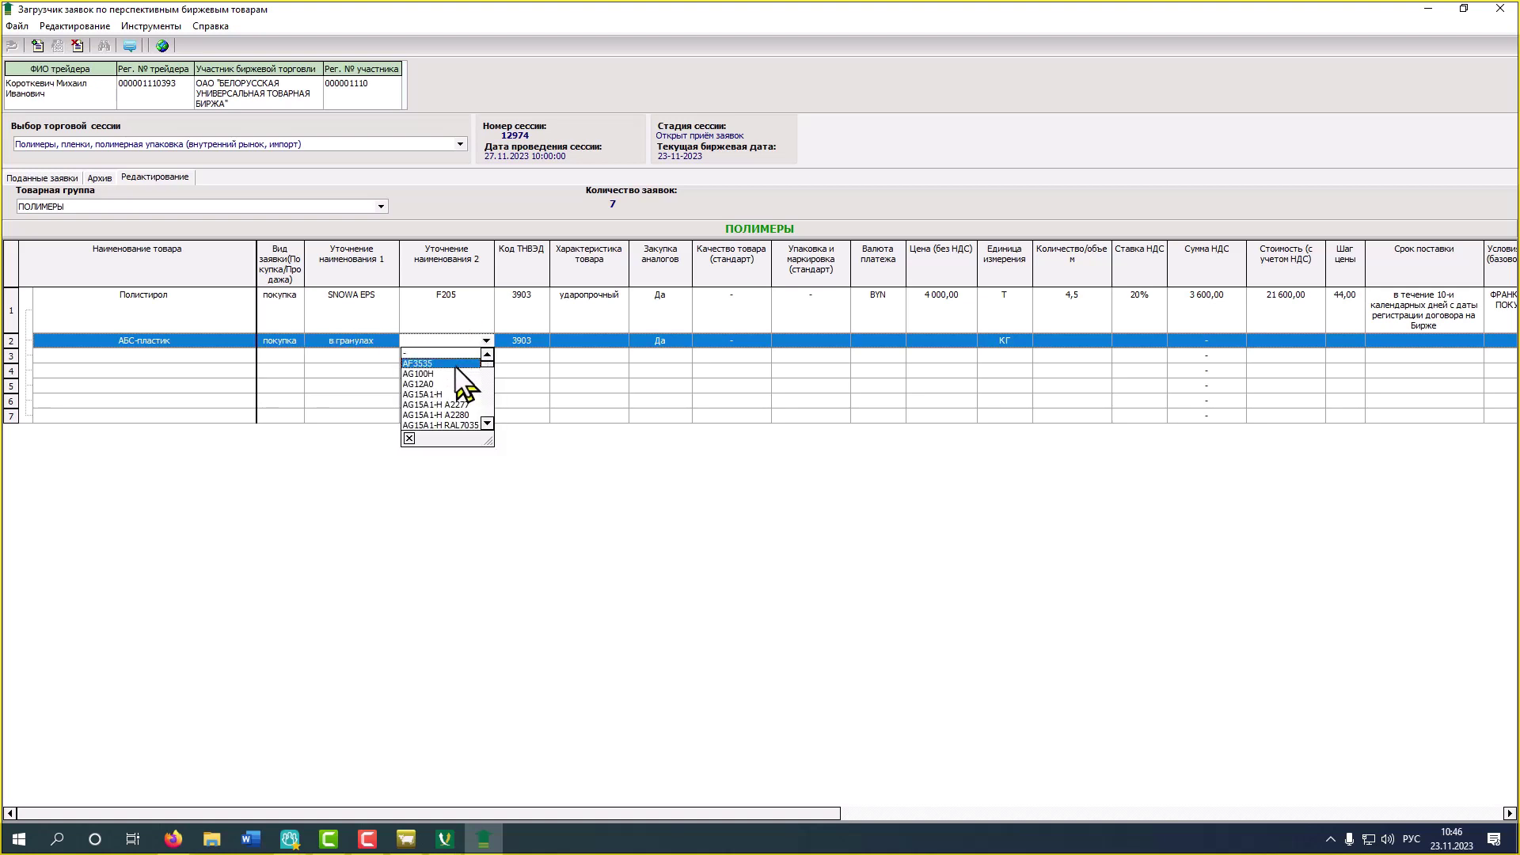
{"action": "left_click_drag", "start_coordinate": [489, 442], "coordinate": [495, 802]}
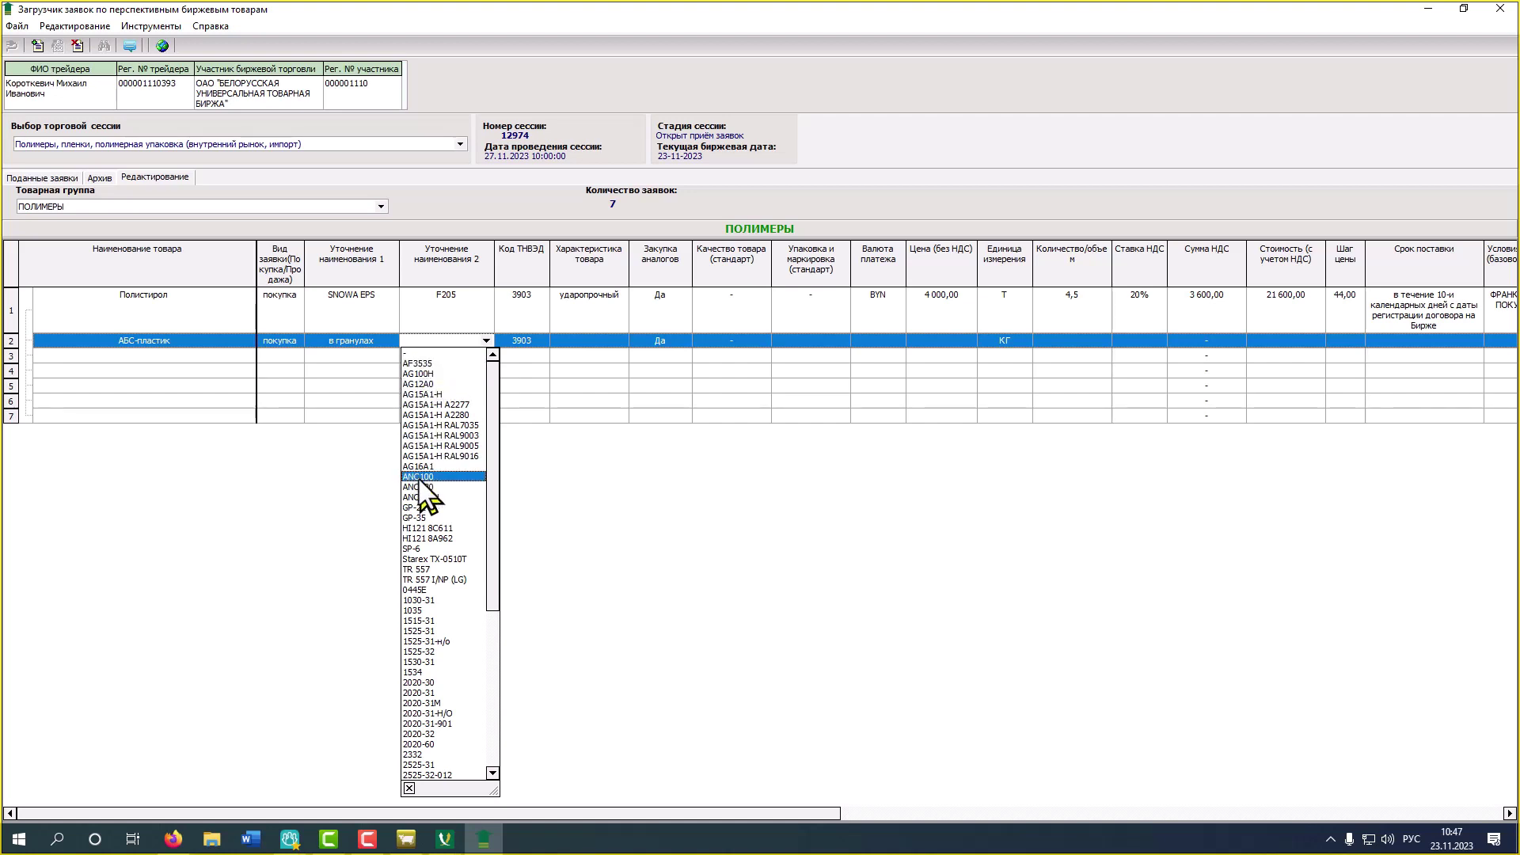
{"action": "left_click", "coordinate": [420, 611]}
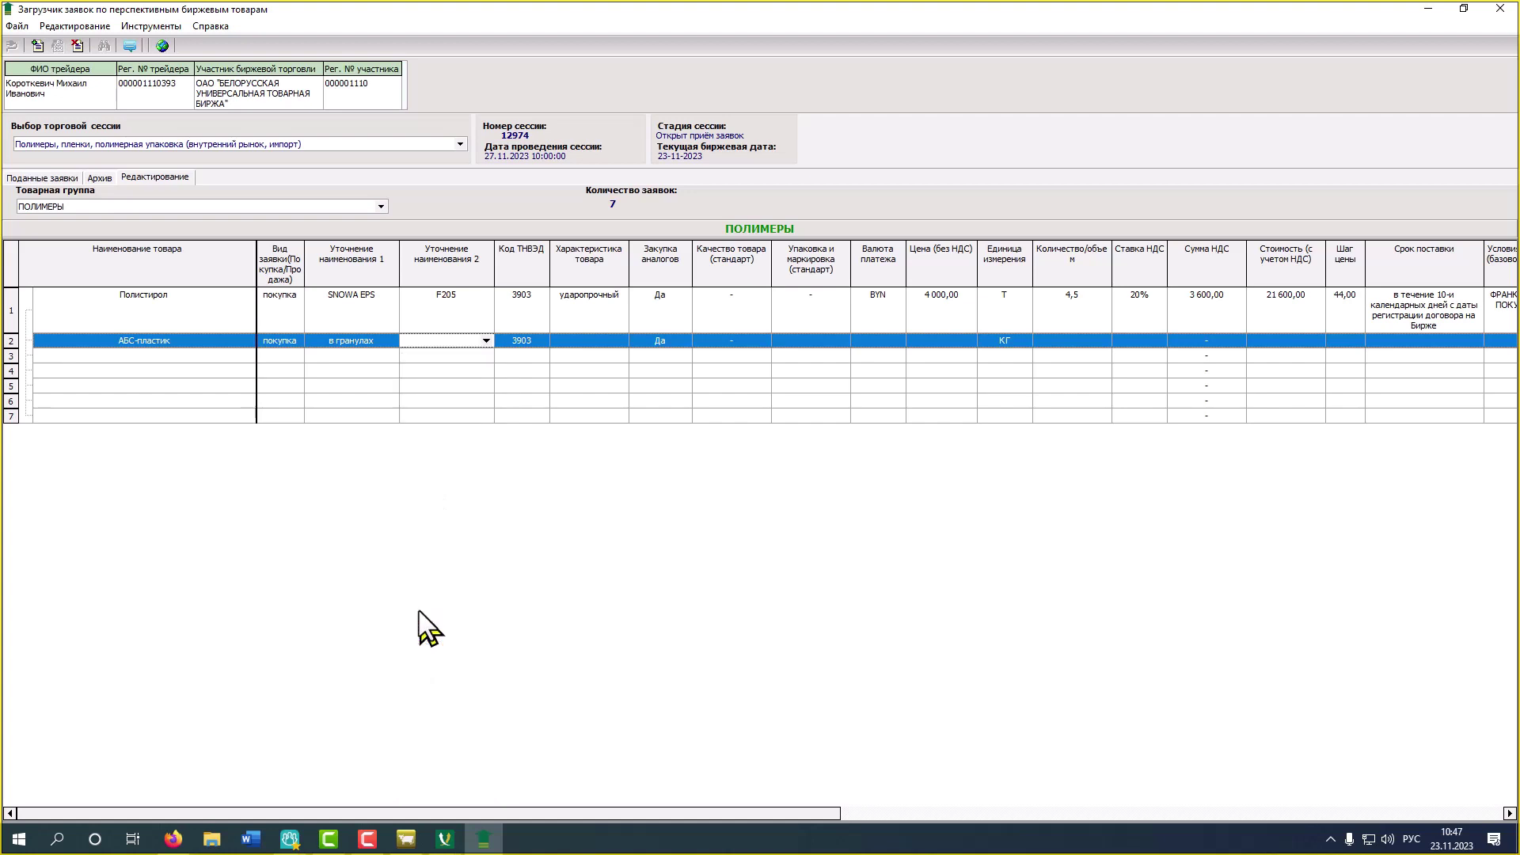
{"action": "left_click", "coordinate": [577, 340]}
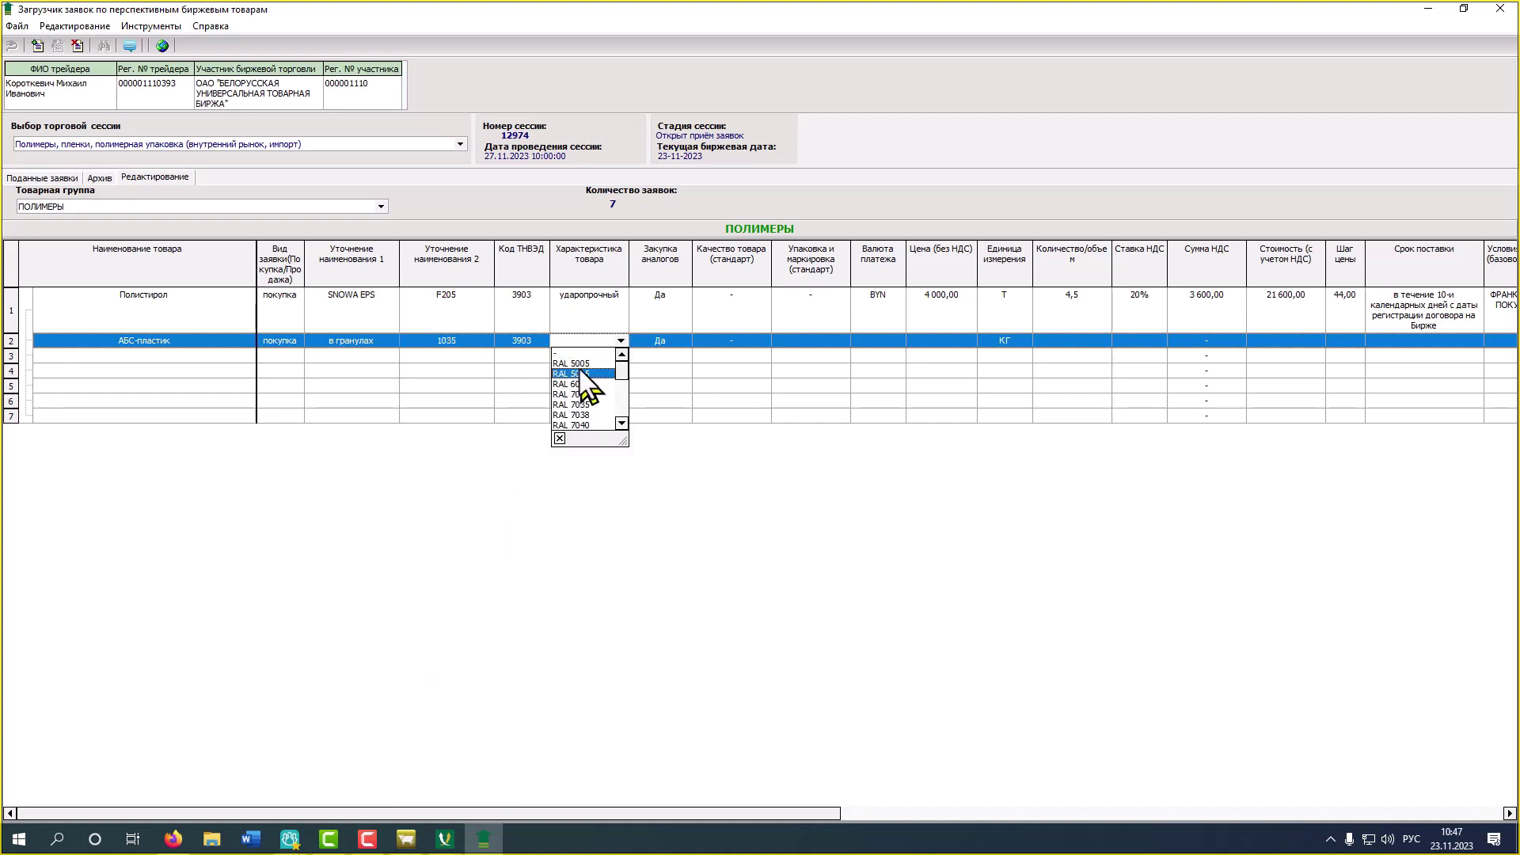
{"action": "left_click", "coordinate": [583, 373]}
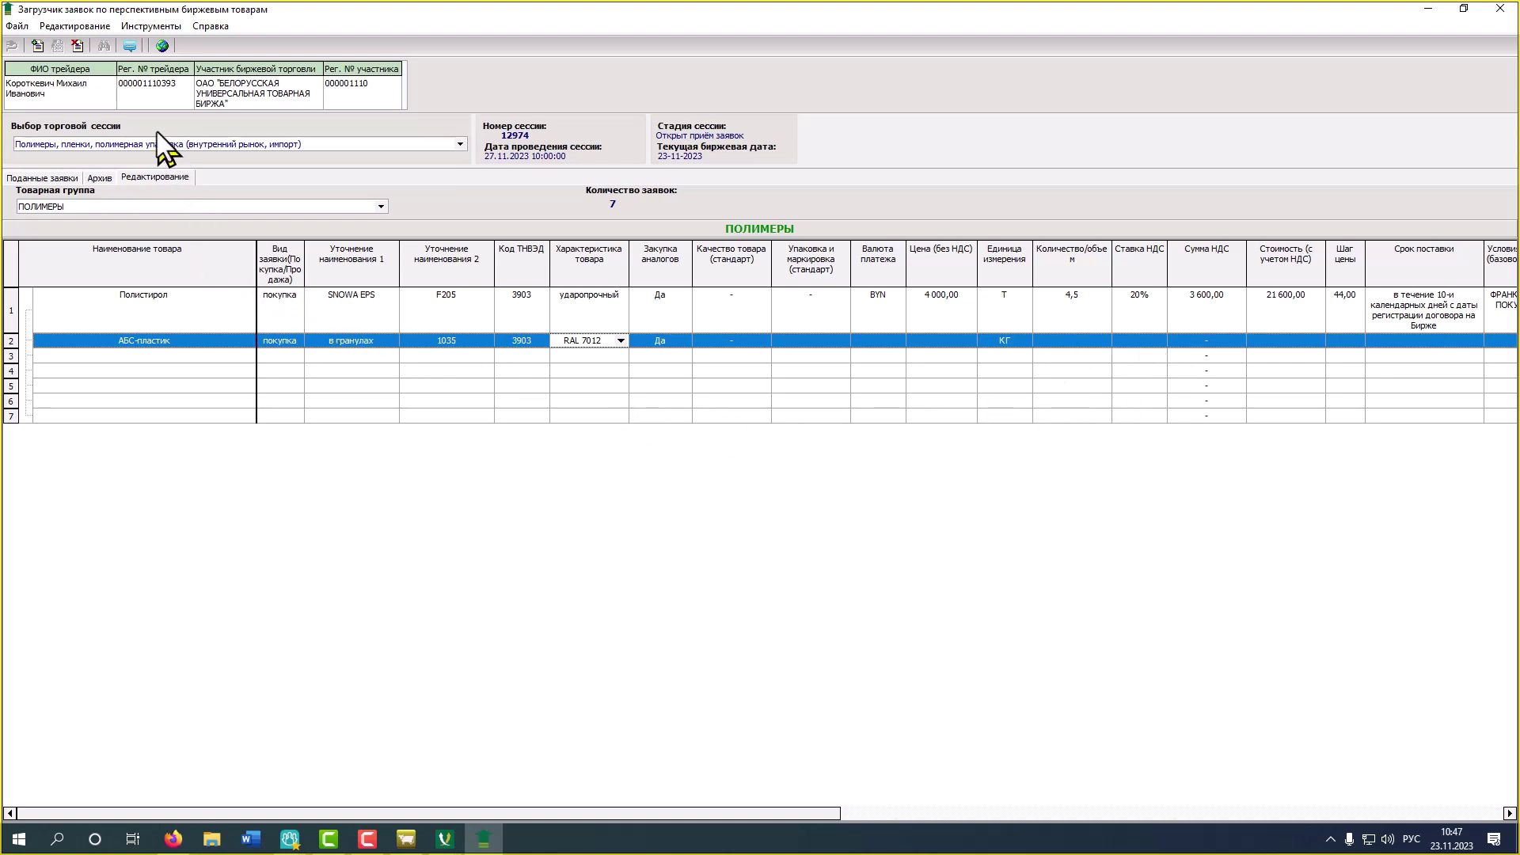
Start submitting the АБС-пластик bid to the trading session, decline the confirmation, and select each filled bid in turn
{"action": "left_click", "coordinate": [160, 46]}
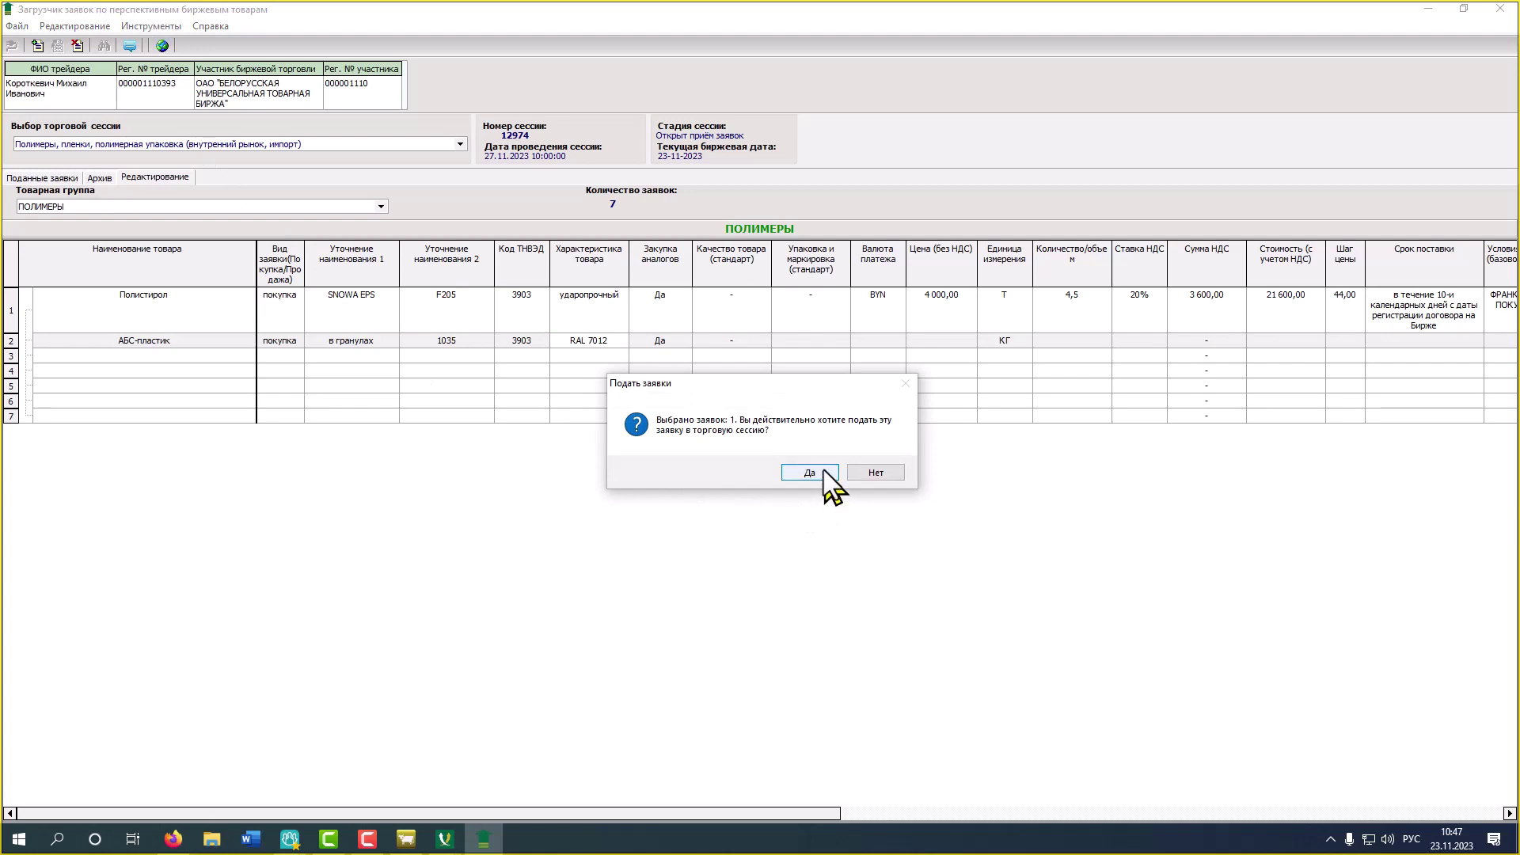
{"action": "left_click", "coordinate": [881, 472]}
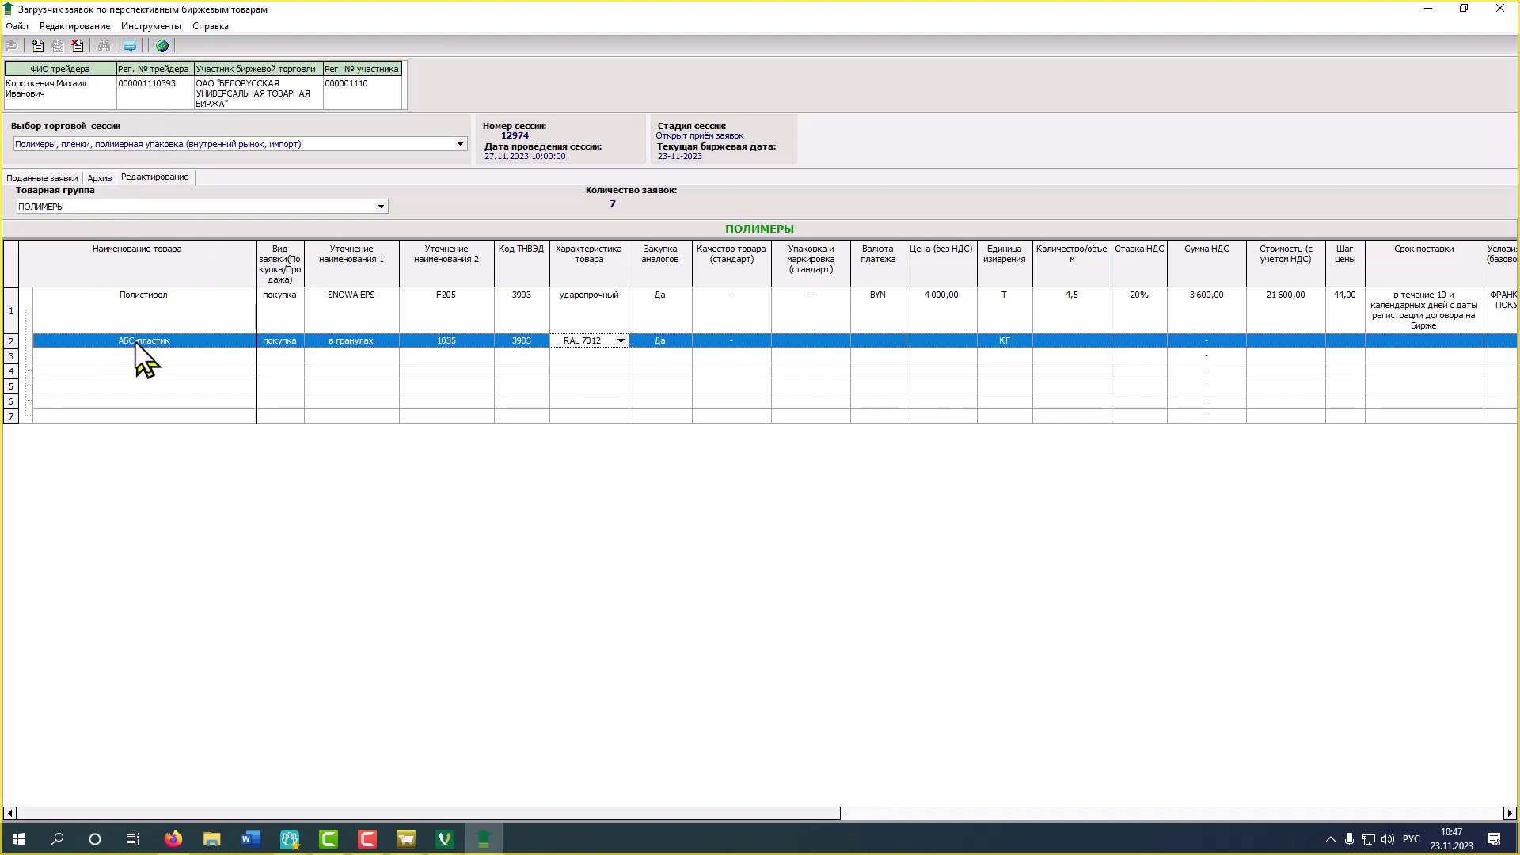
{"action": "left_click", "coordinate": [6, 321]}
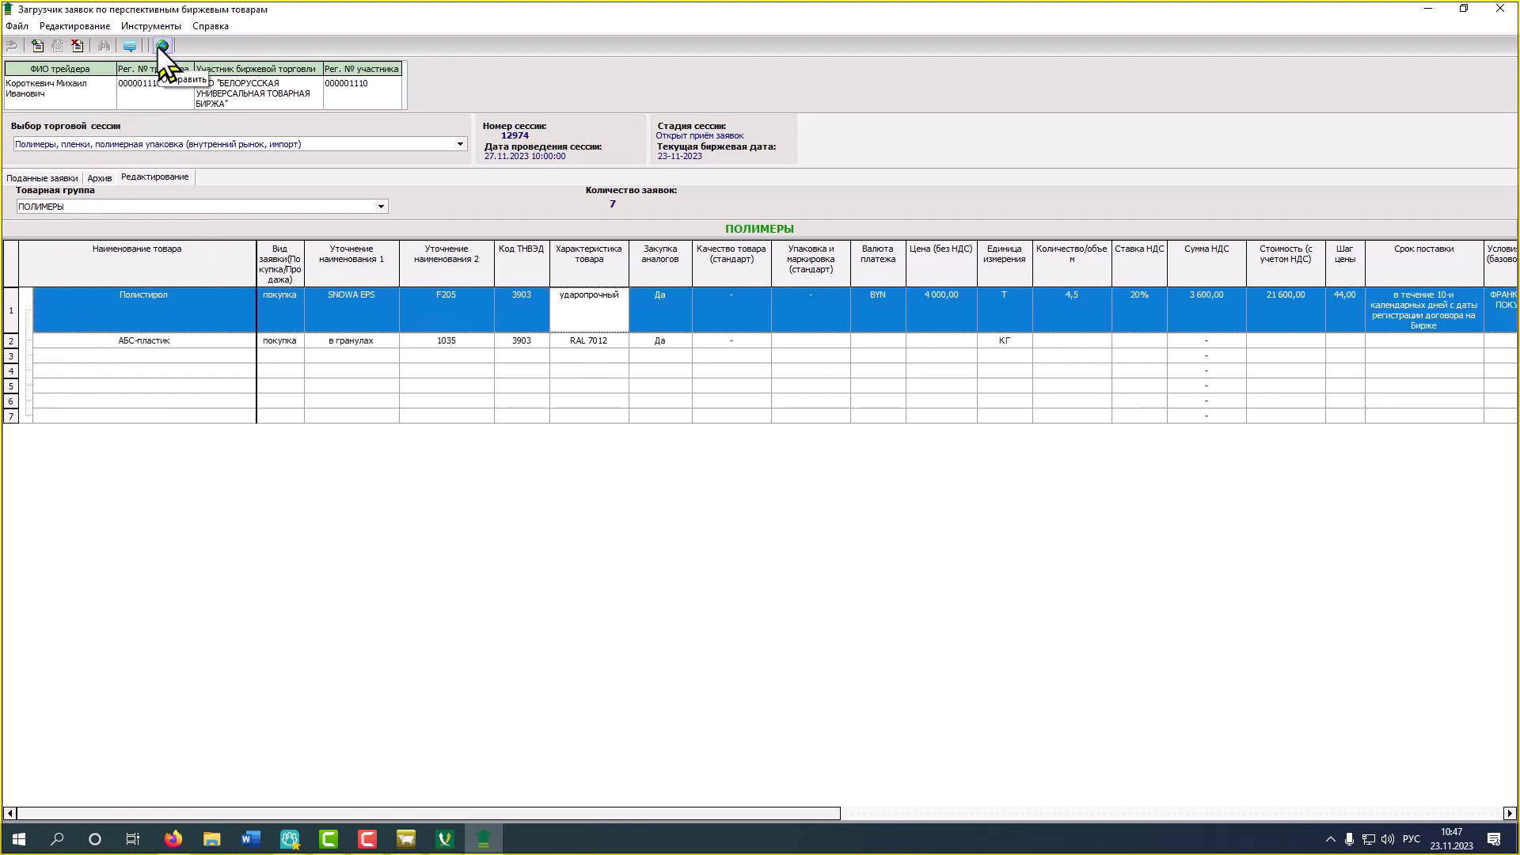
{"action": "left_click", "coordinate": [11, 341]}
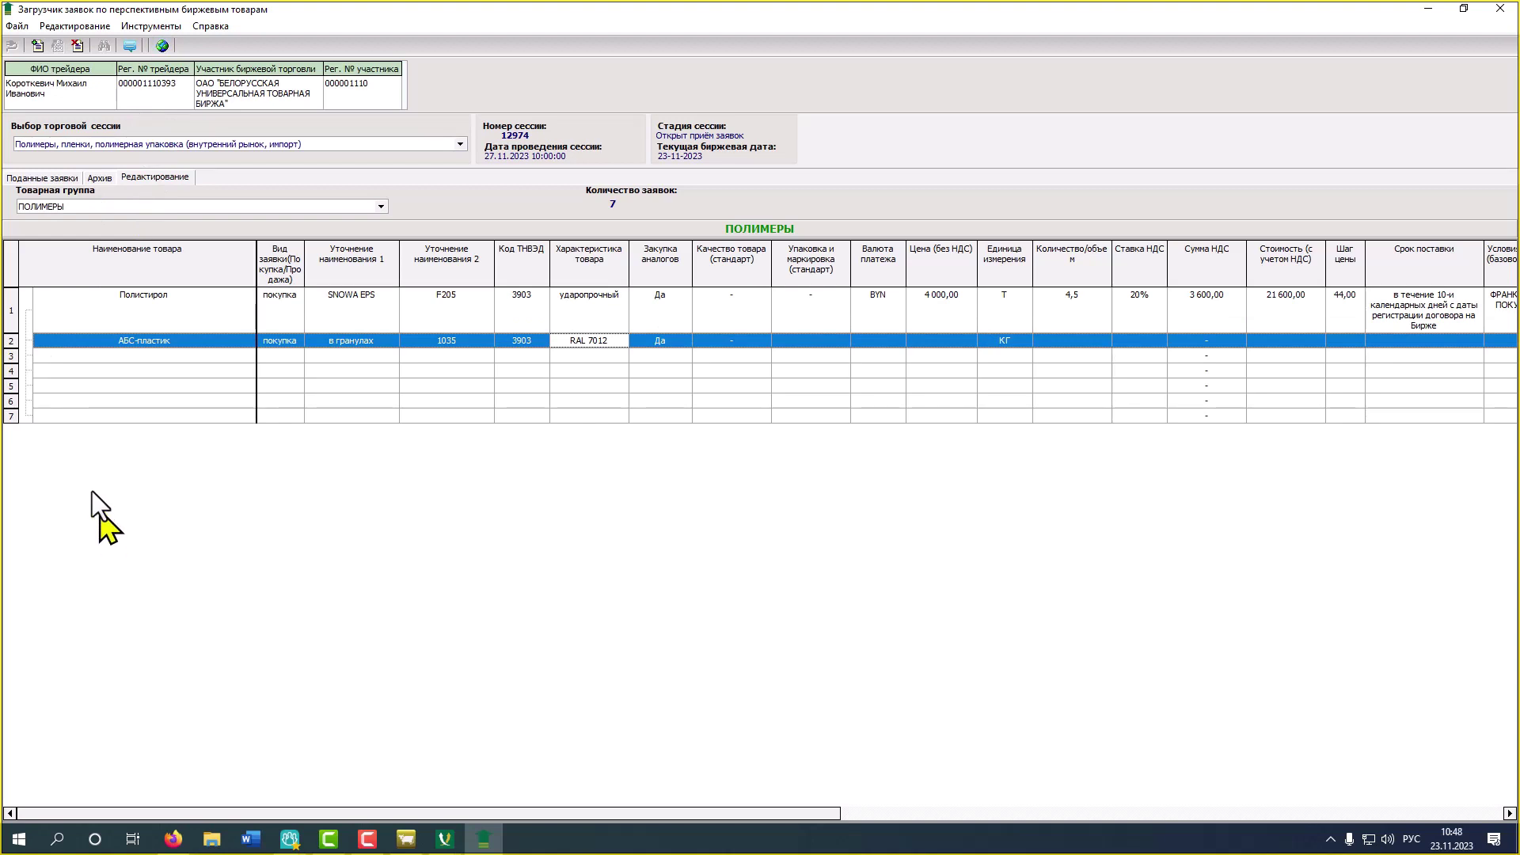
Delete all seven polymer bids from the editing table, starting from the last one
{"action": "left_click", "coordinate": [79, 416]}
{"action": "left_click", "coordinate": [22, 445]}
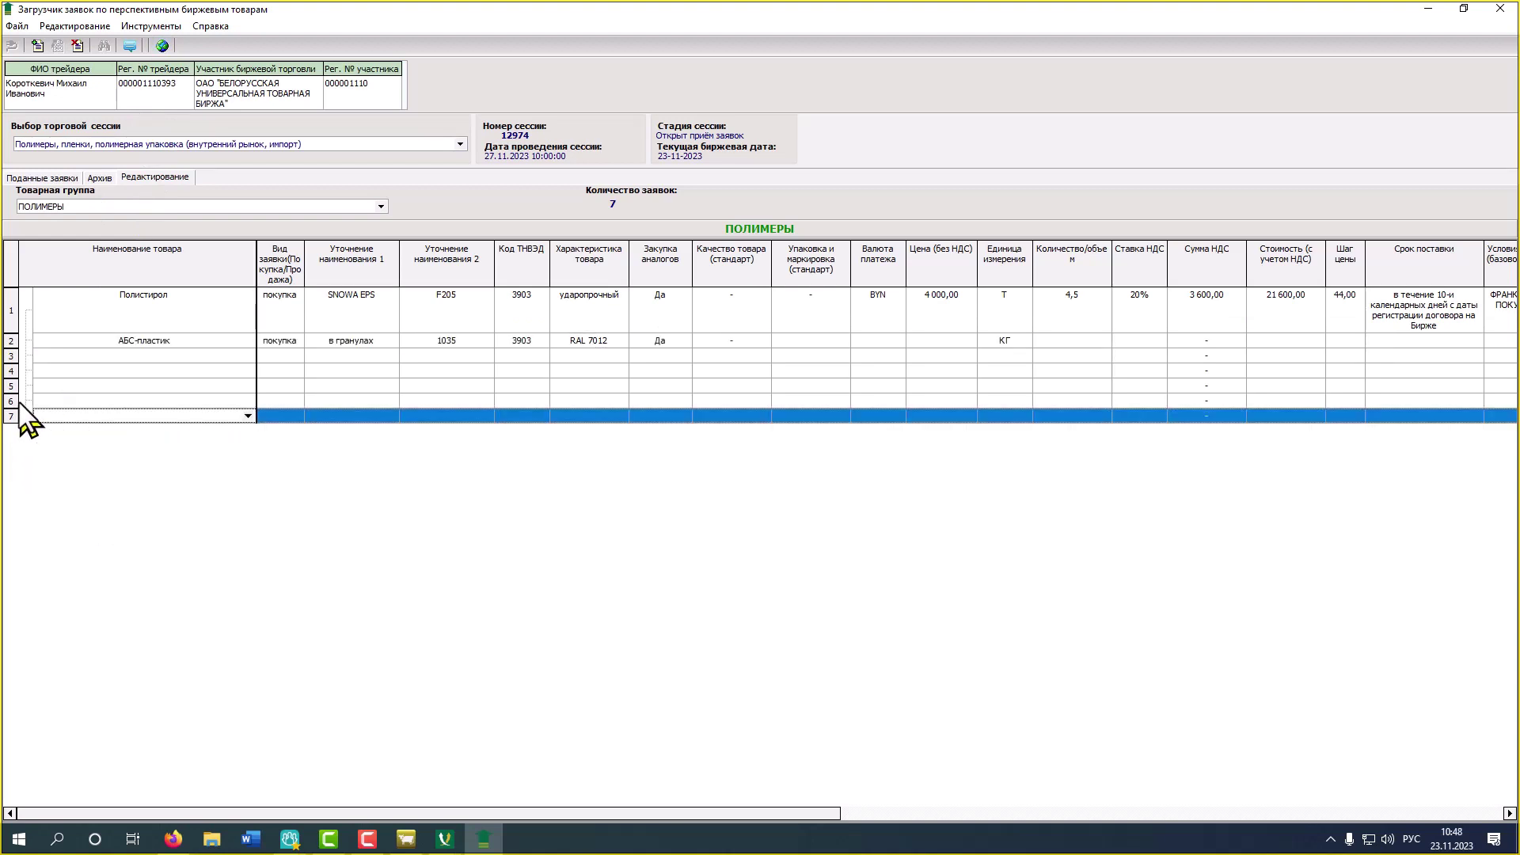
{"action": "left_click", "coordinate": [78, 46]}
{"action": "left_click", "coordinate": [77, 46]}
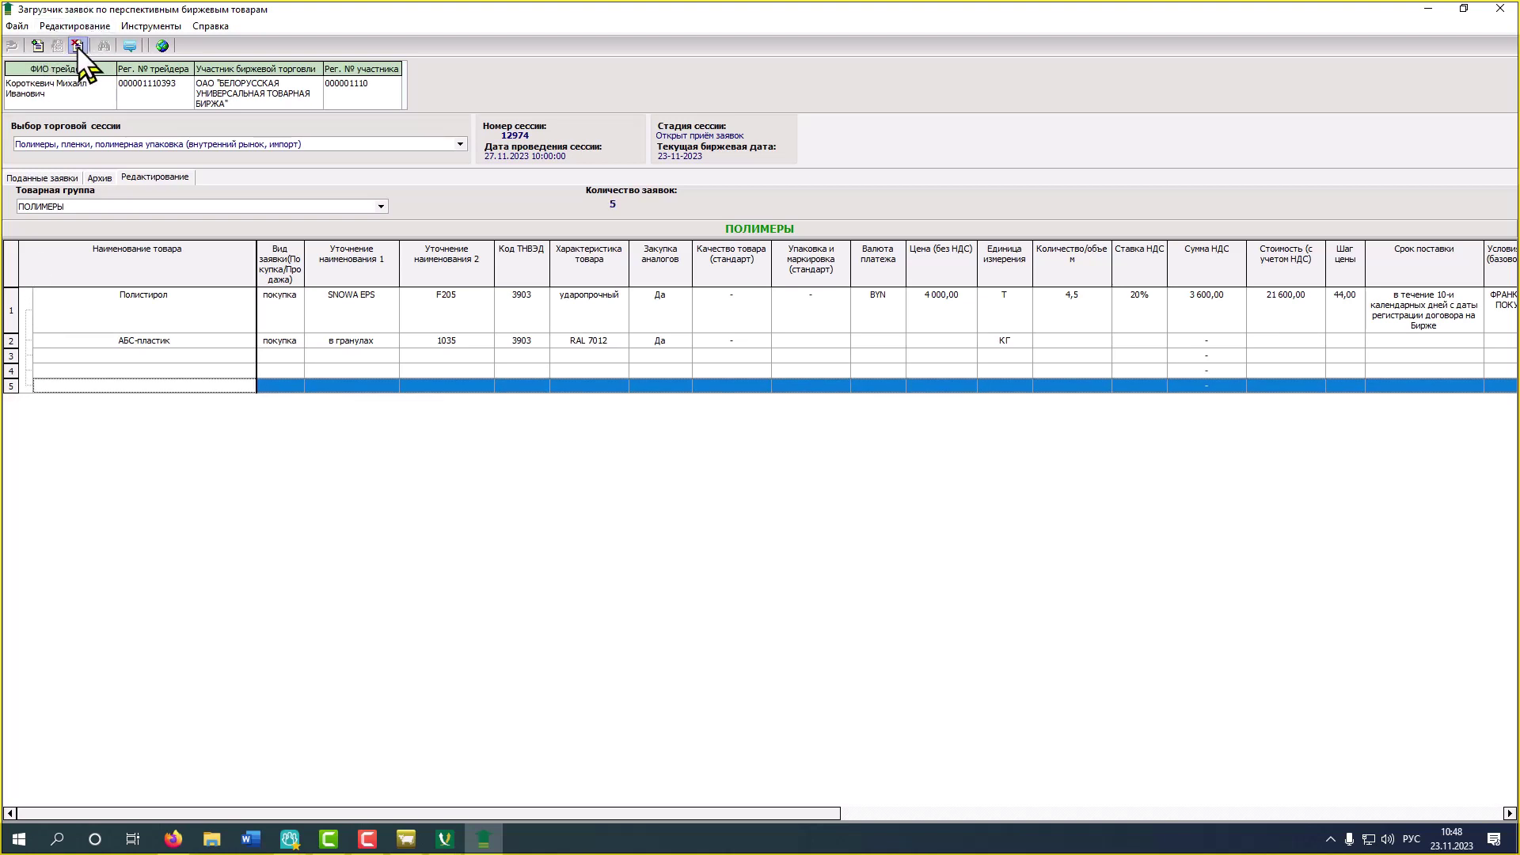
{"action": "left_click", "coordinate": [77, 46]}
{"action": "left_click", "coordinate": [78, 46]}
{"action": "left_click", "coordinate": [78, 46]}
{"action": "left_click", "coordinate": [78, 46]}
{"action": "left_click", "coordinate": [77, 46]}
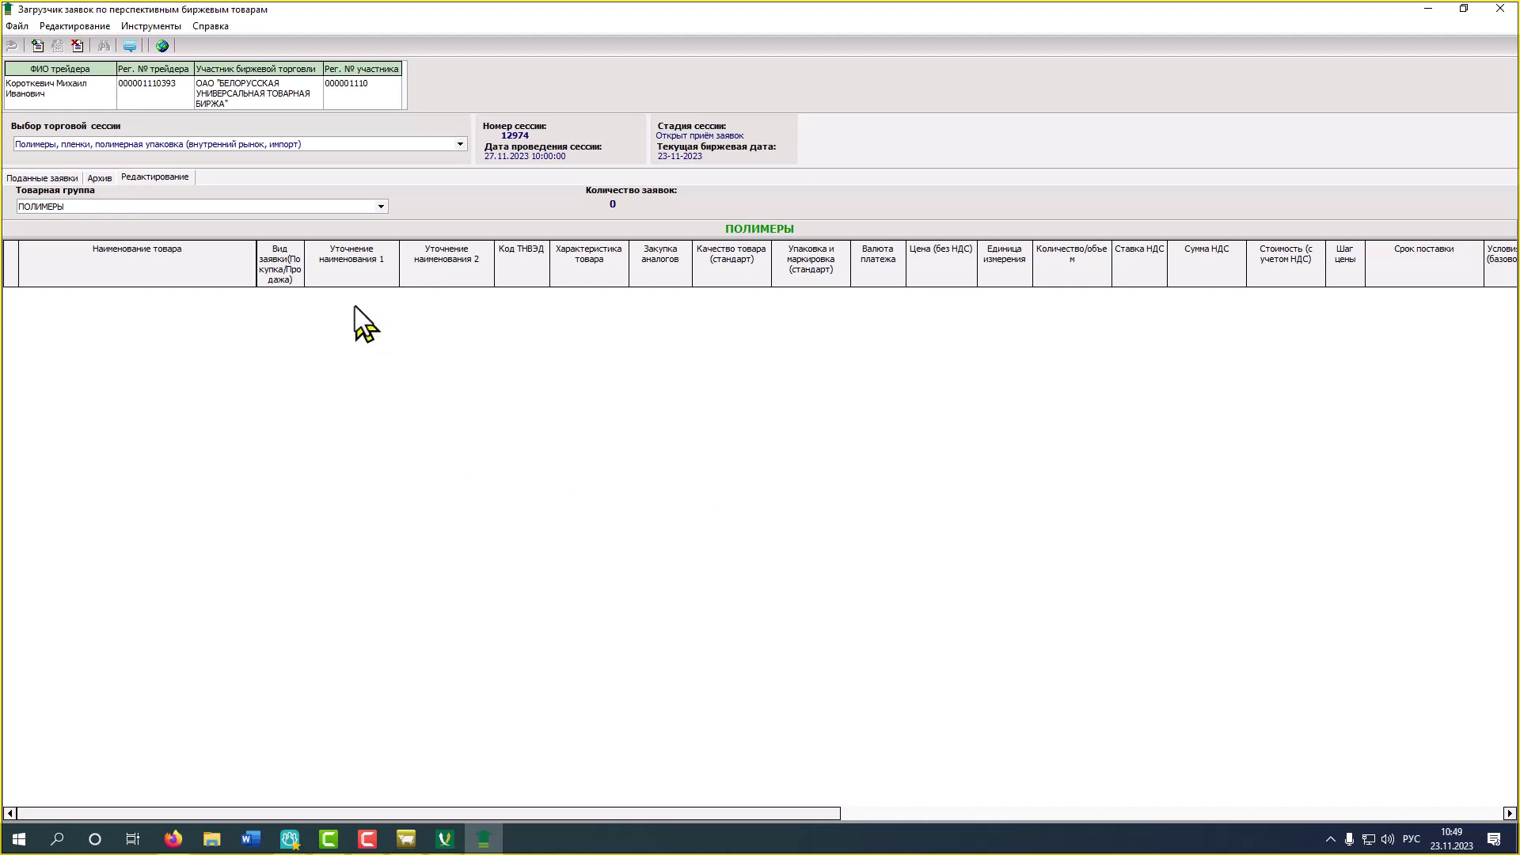
Switch the trading session to СМАЗОЧНЫЕ МАТЕРИАЛЫ (внутренний рынок, импорт) dated 24.11.2023
{"action": "left_click", "coordinate": [380, 208]}
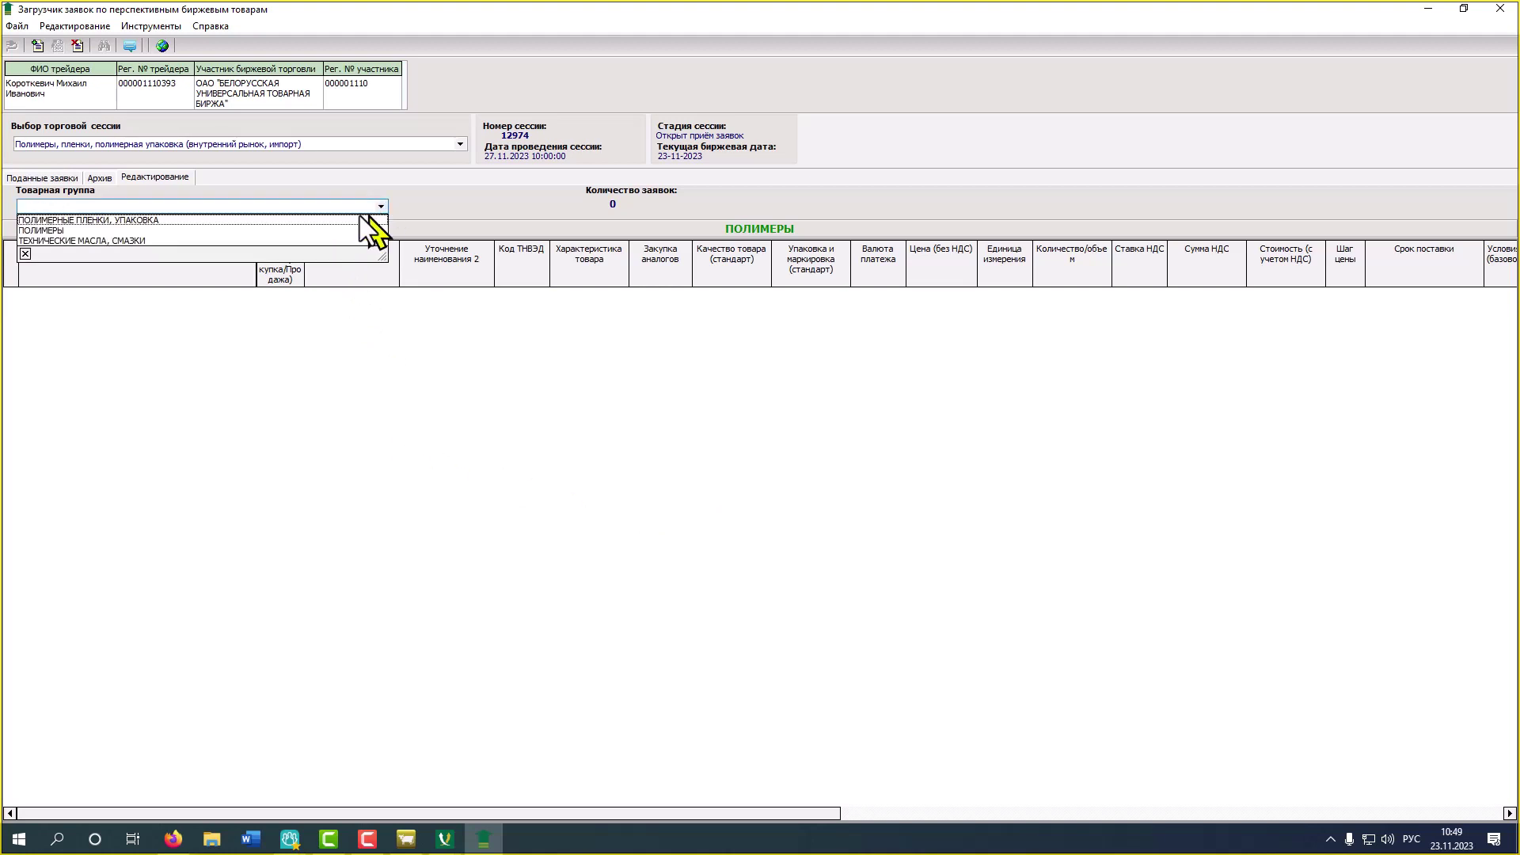
{"action": "left_click", "coordinate": [155, 241]}
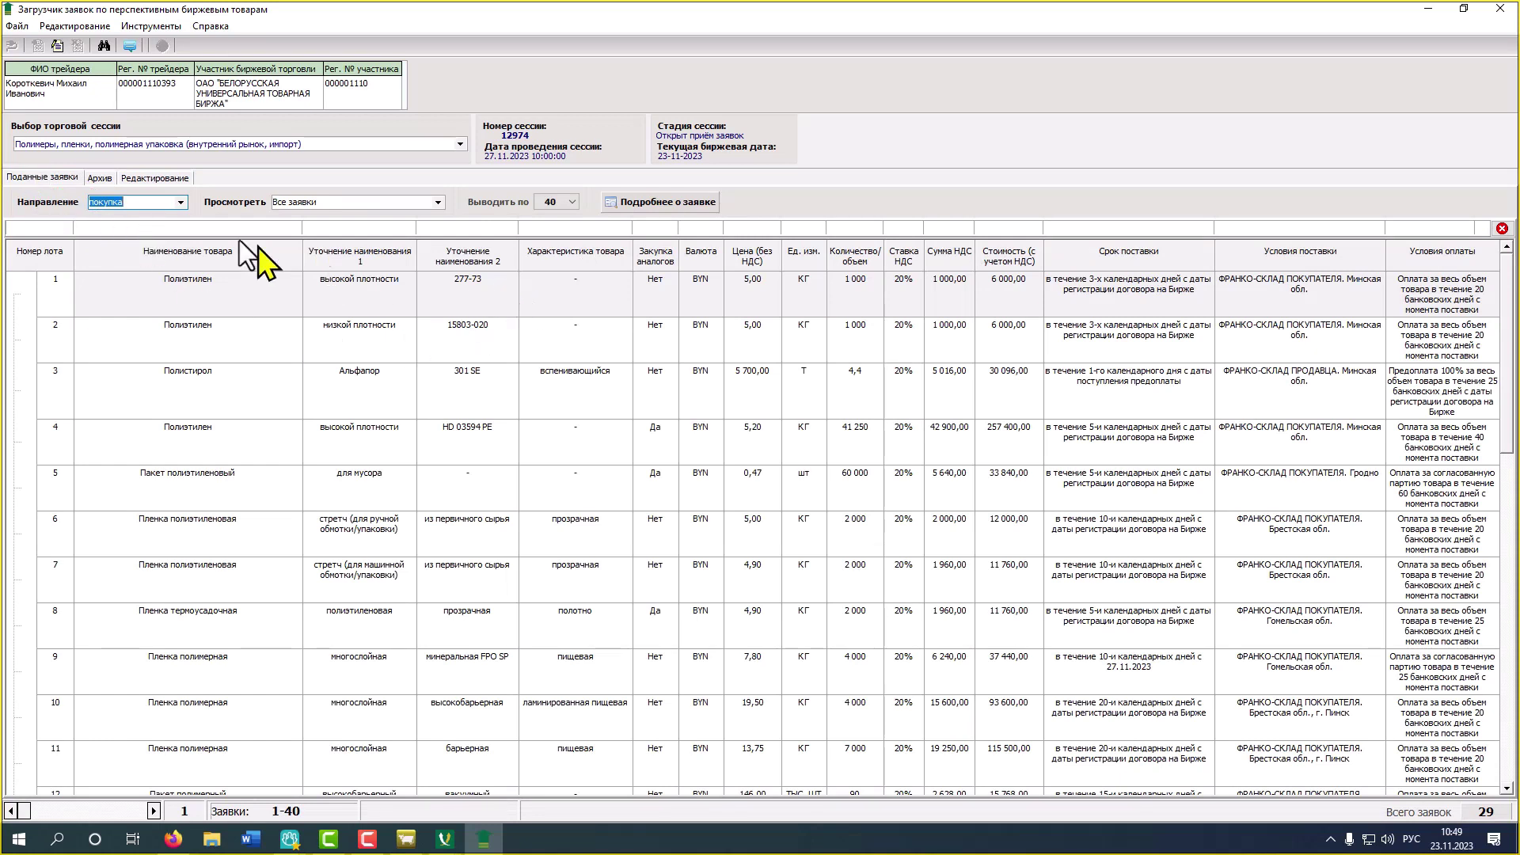
{"action": "left_click", "coordinate": [112, 143]}
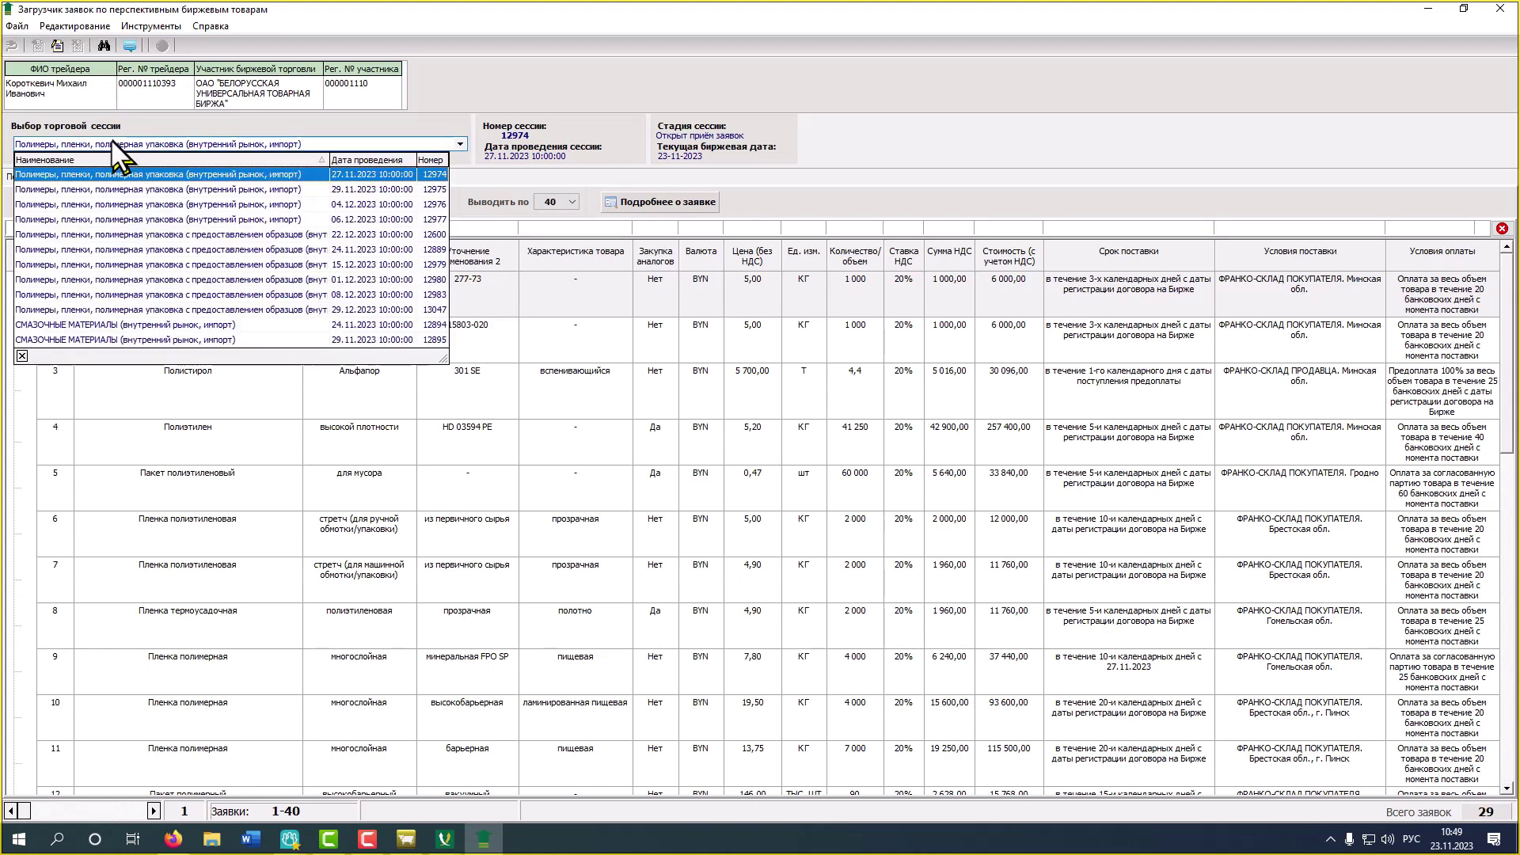
{"action": "left_click", "coordinate": [107, 326]}
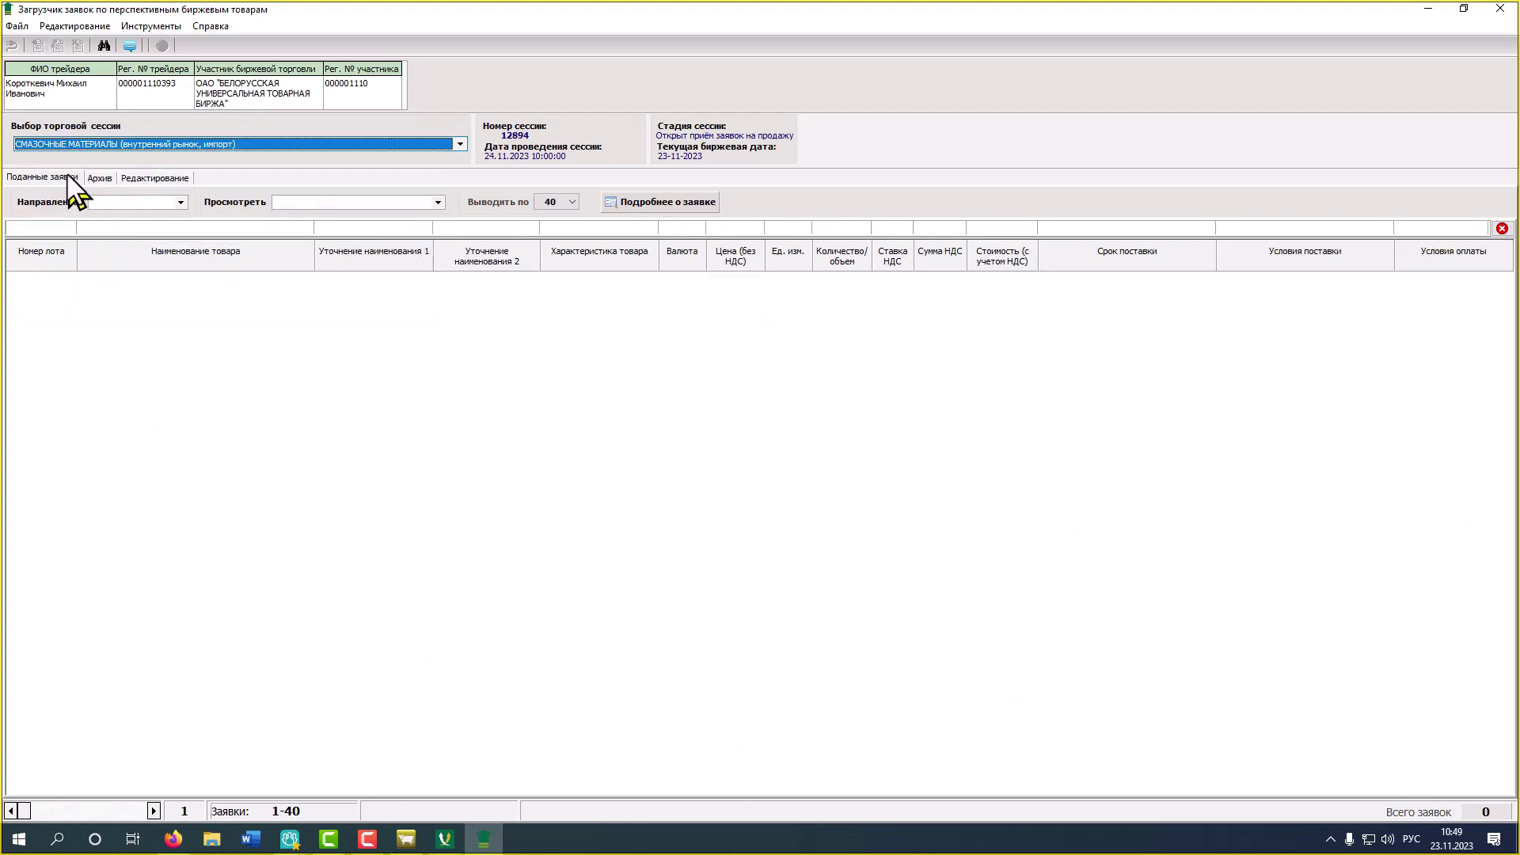
List the session's submitted bids with Направление покупка and Просмотреть Все заявки
{"action": "left_click", "coordinate": [180, 203]}
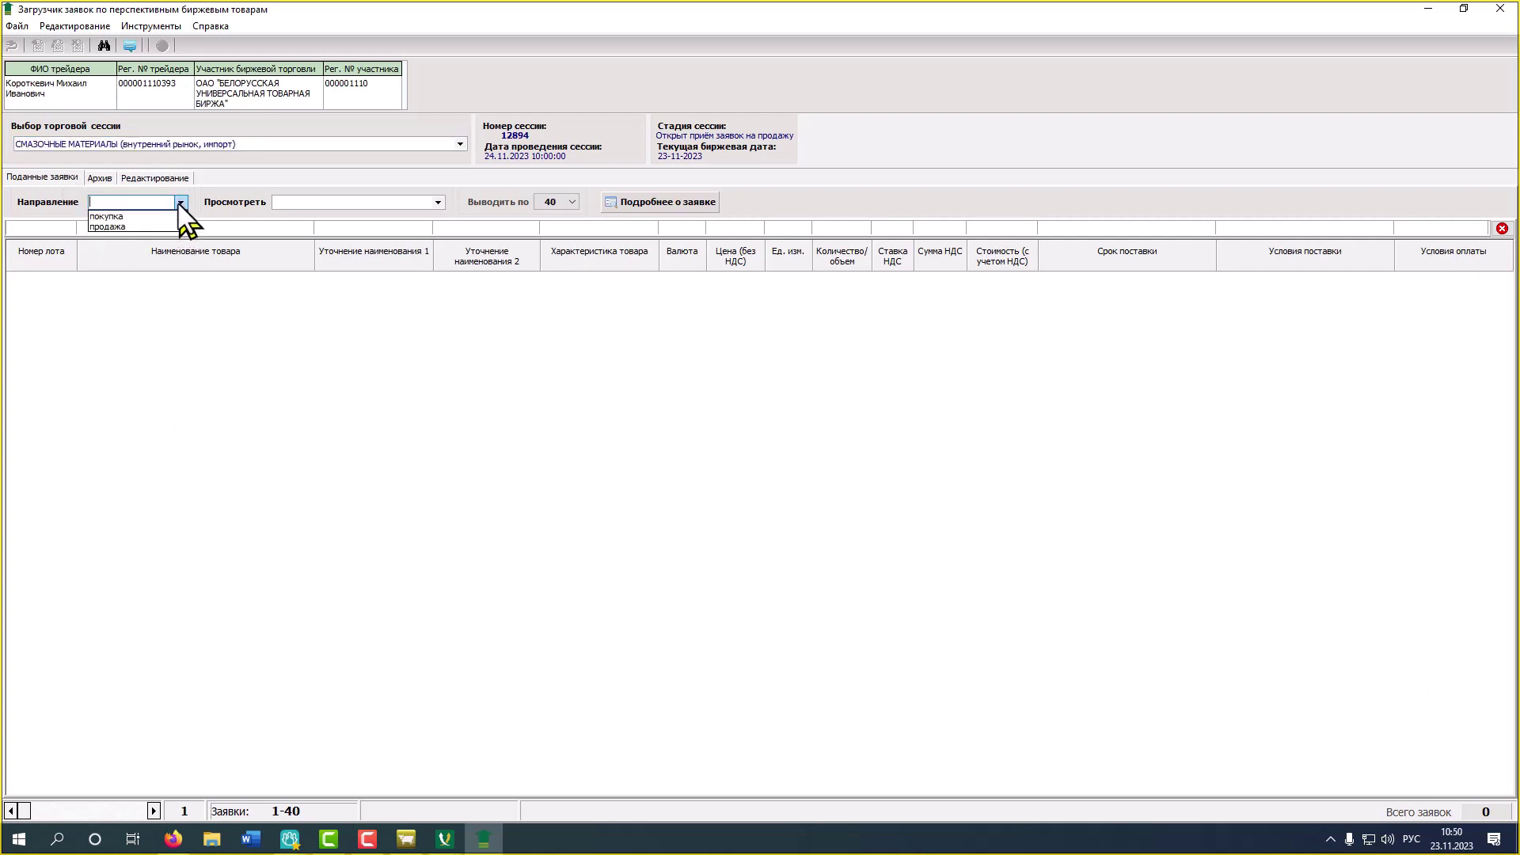
{"action": "left_click", "coordinate": [144, 216]}
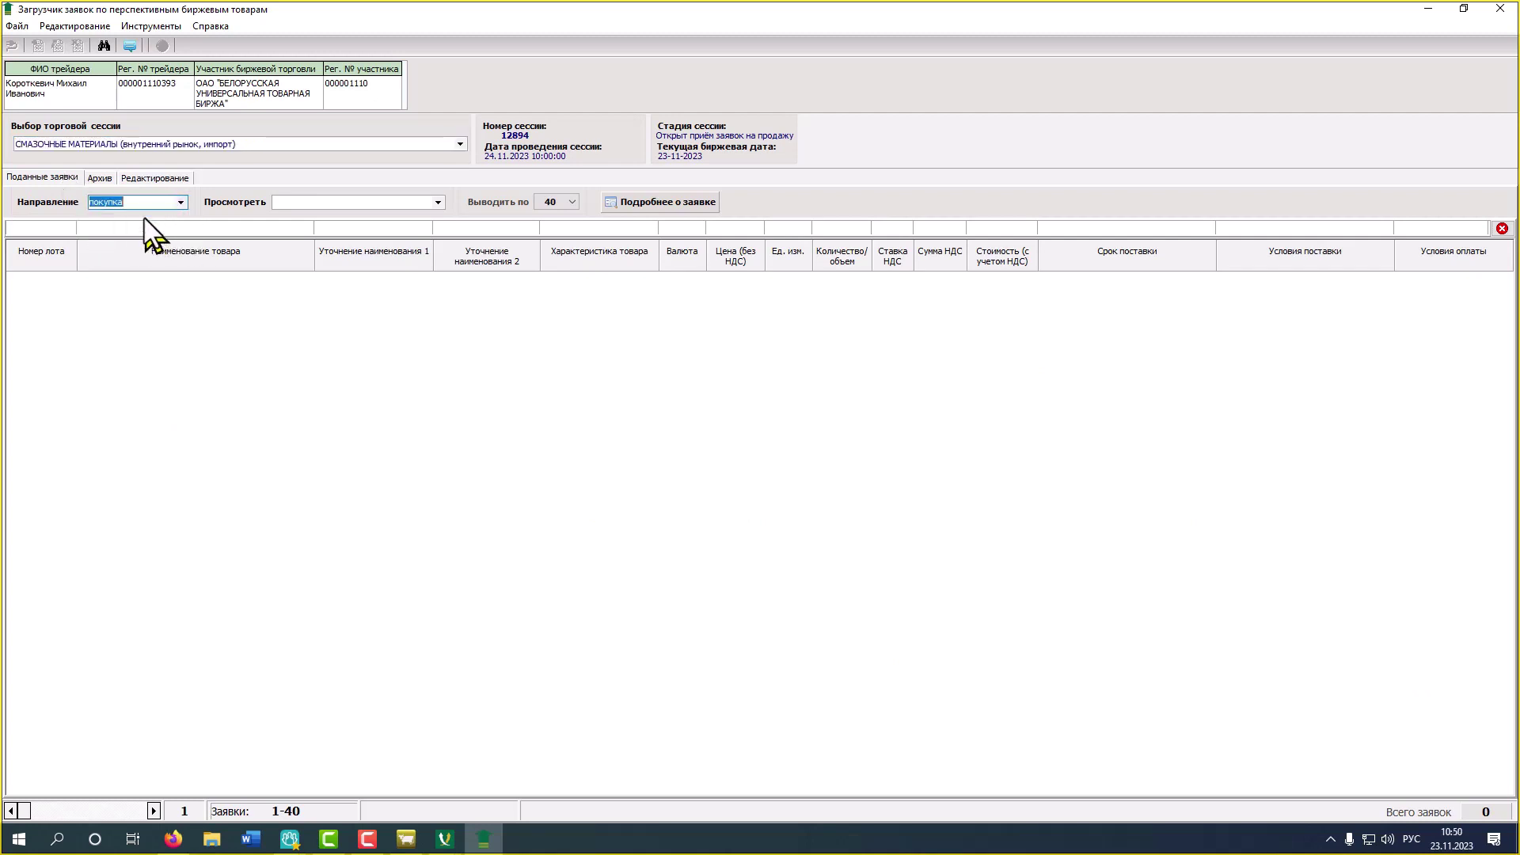
{"action": "left_click", "coordinate": [438, 202]}
{"action": "left_click", "coordinate": [384, 216]}
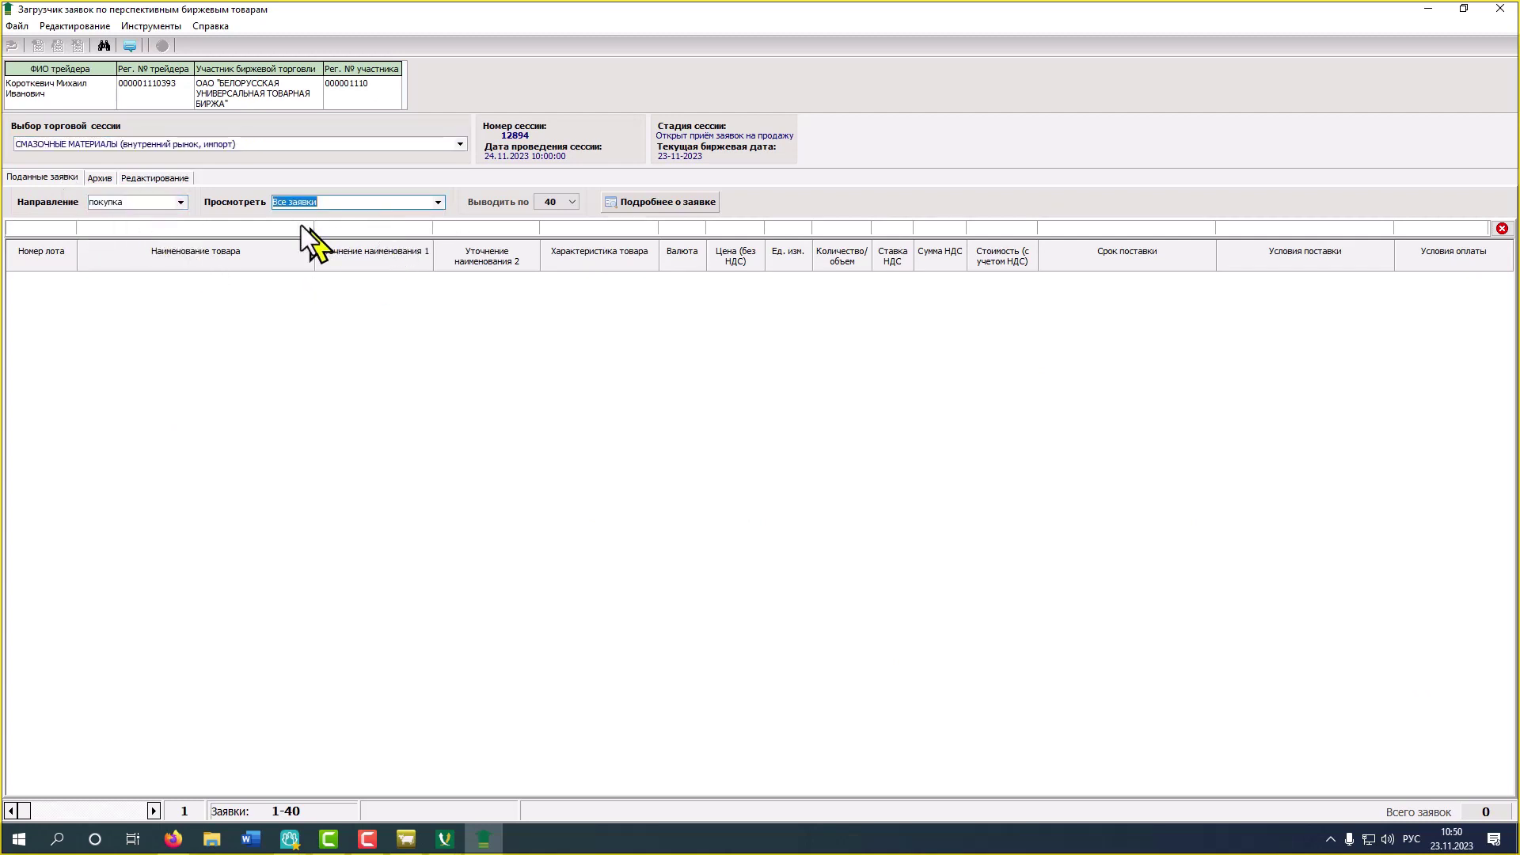
{"action": "left_click", "coordinate": [104, 45]}
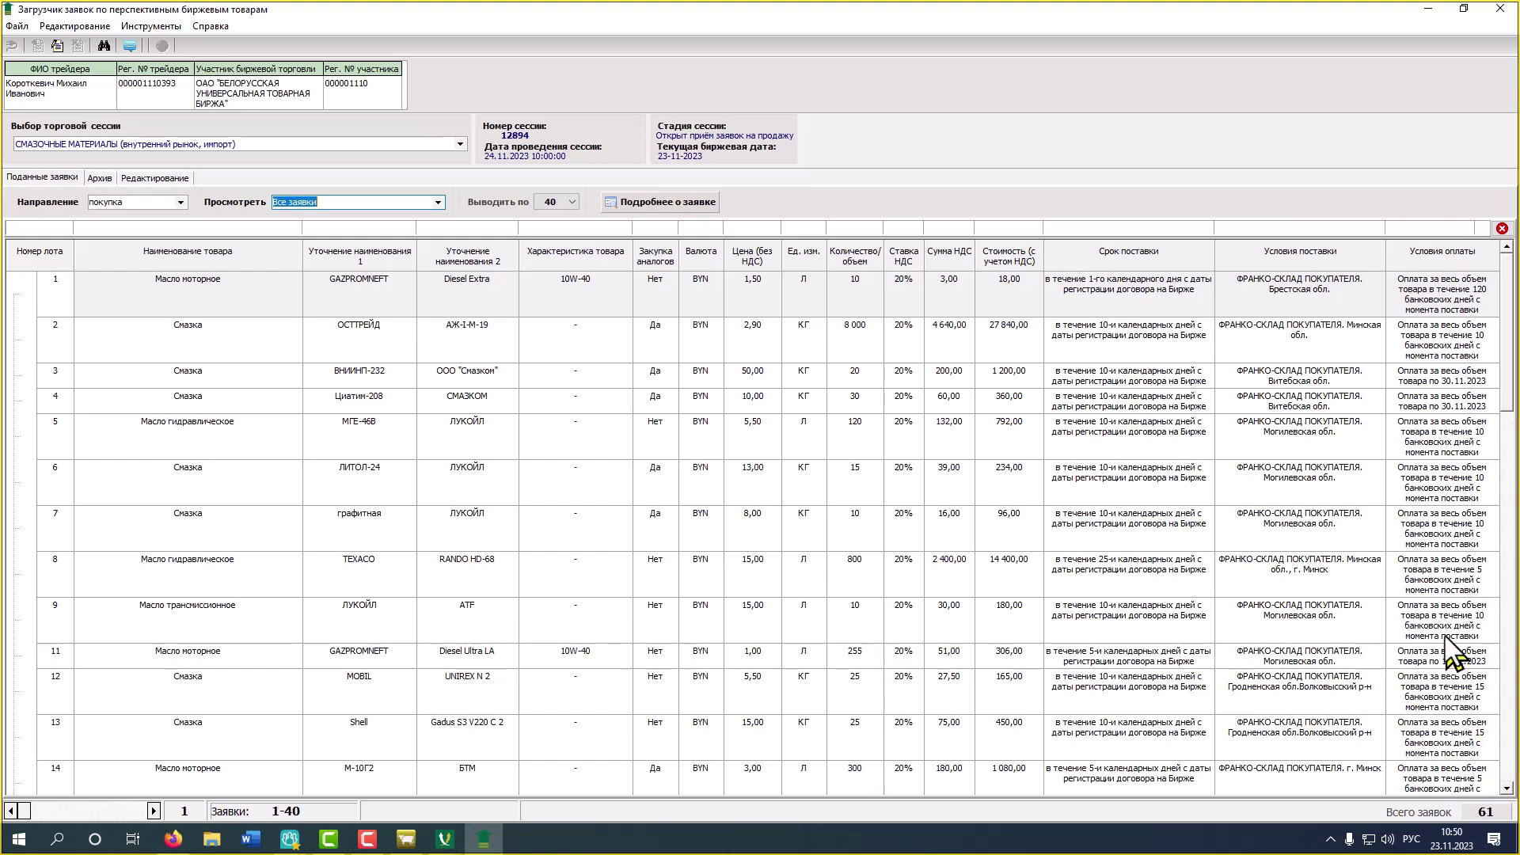
Copy the submitted lot 2 bid, Смазка ОСТТРЕЙД АЖ-I-М-19, into the editing table
{"action": "left_click", "coordinate": [655, 339]}
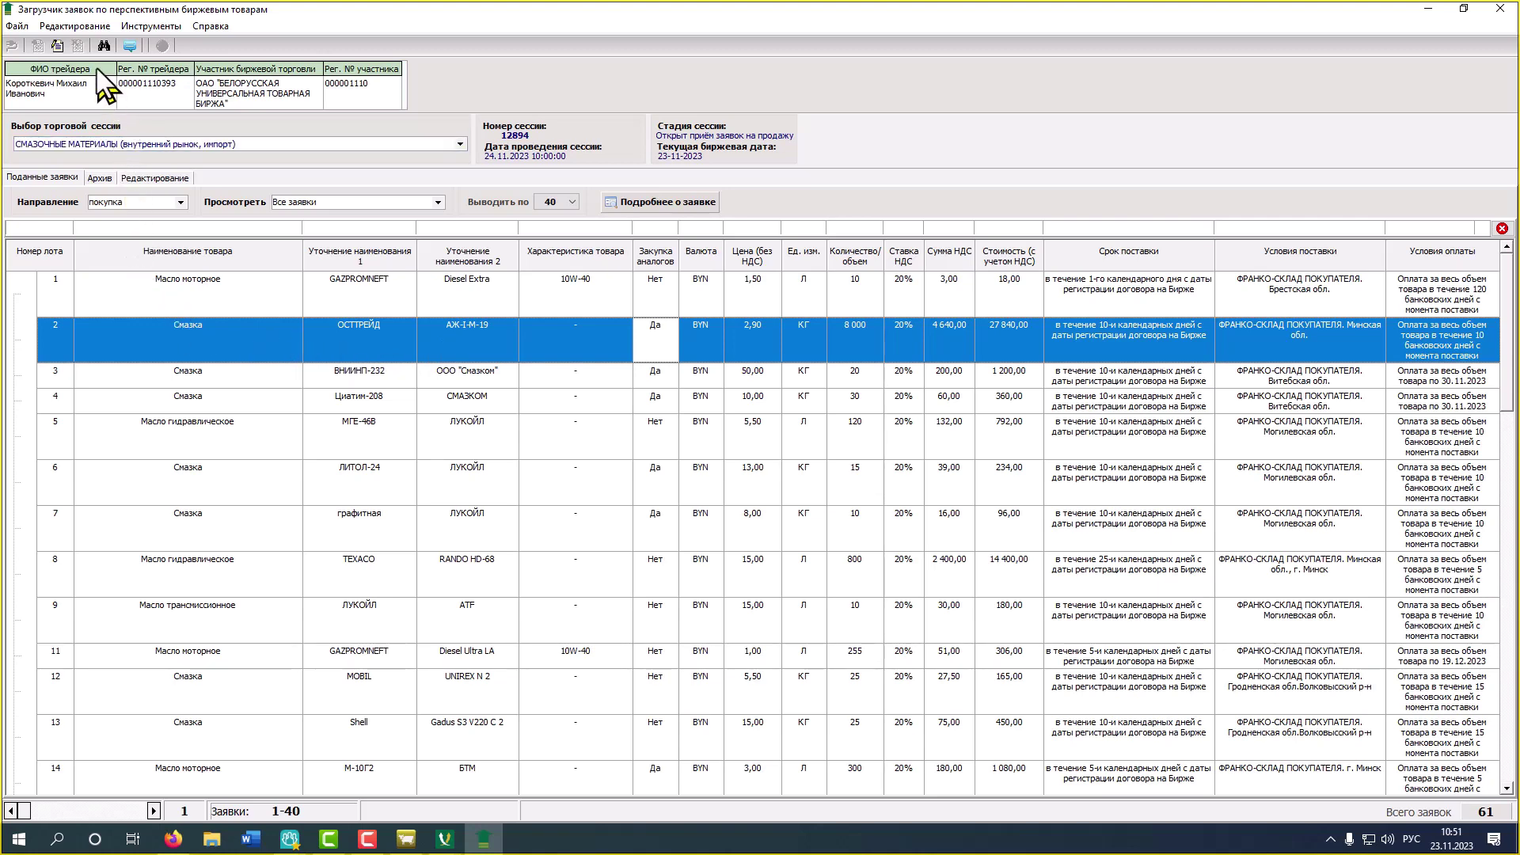
{"action": "left_click", "coordinate": [58, 46]}
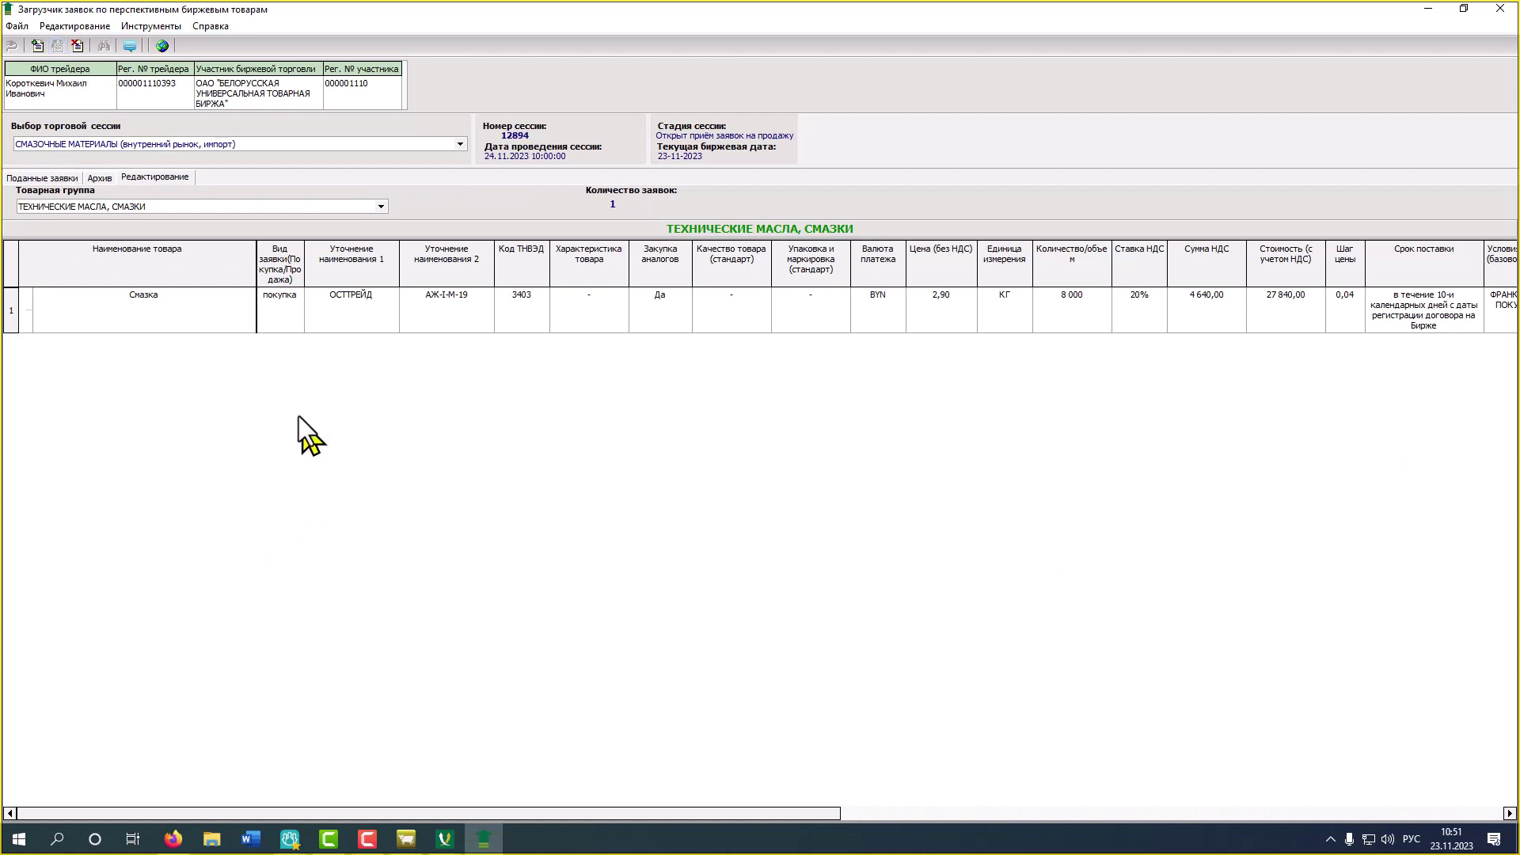
Change the copied Смазка bid's Вид заявки to продажа and its Уточнение наименования 1 to ЛУКОЙЛ
{"action": "left_click", "coordinate": [287, 316]}
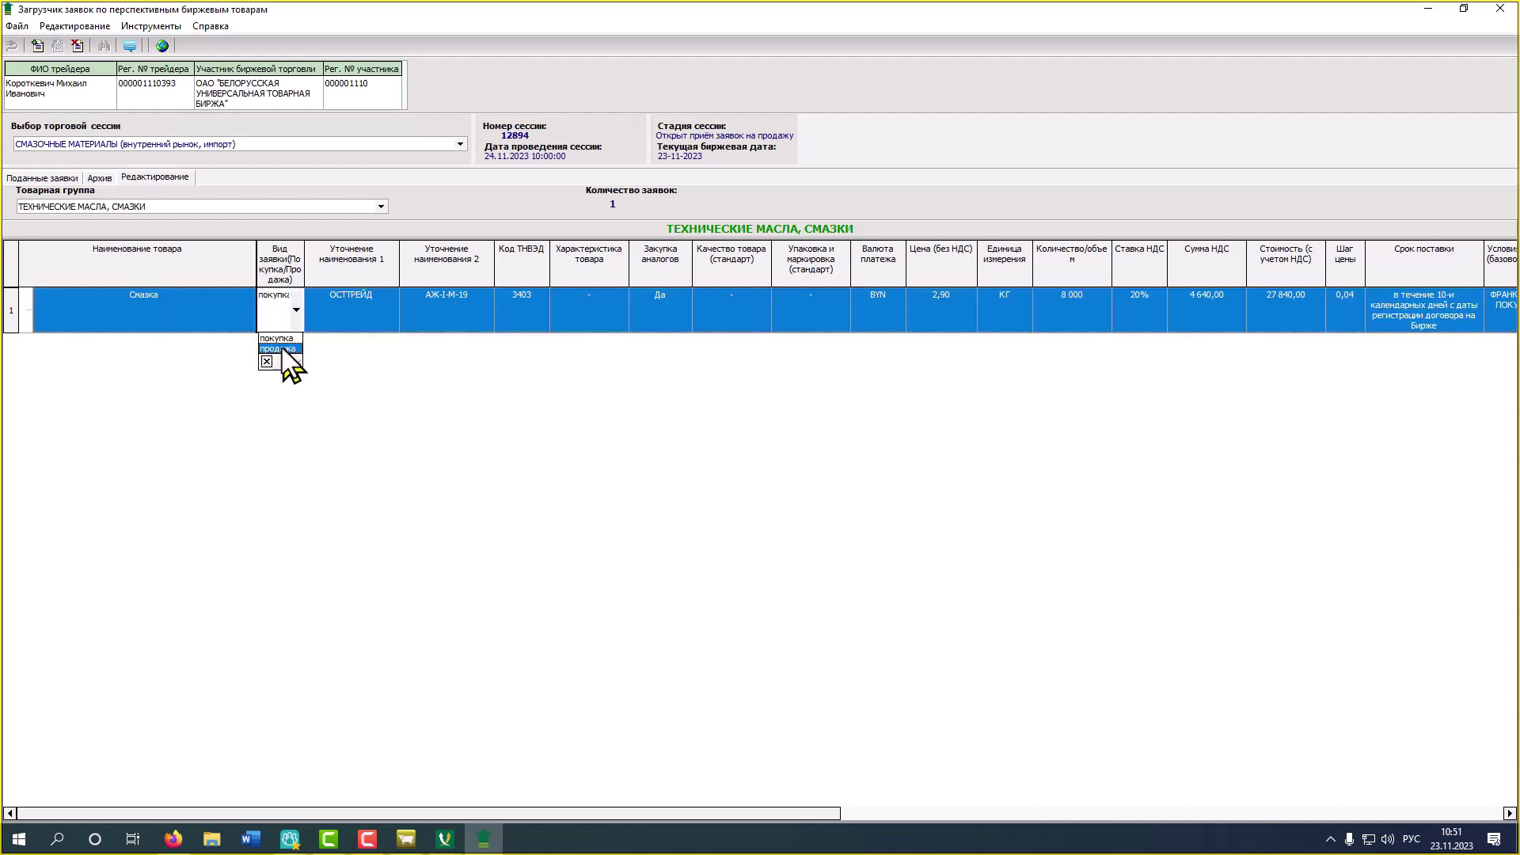
{"action": "left_click", "coordinate": [281, 349]}
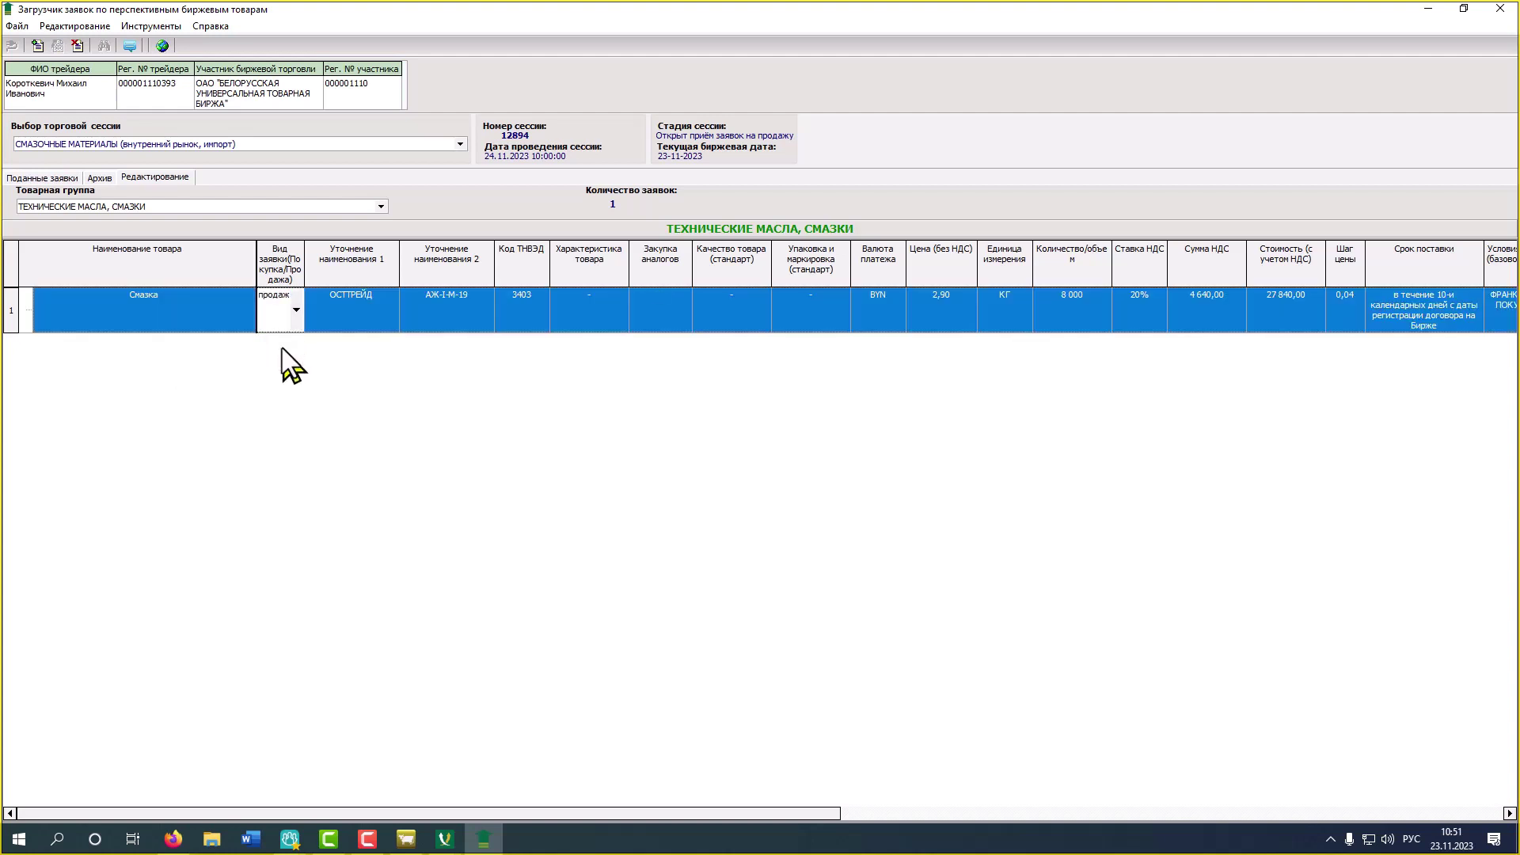
{"action": "left_click", "coordinate": [365, 308]}
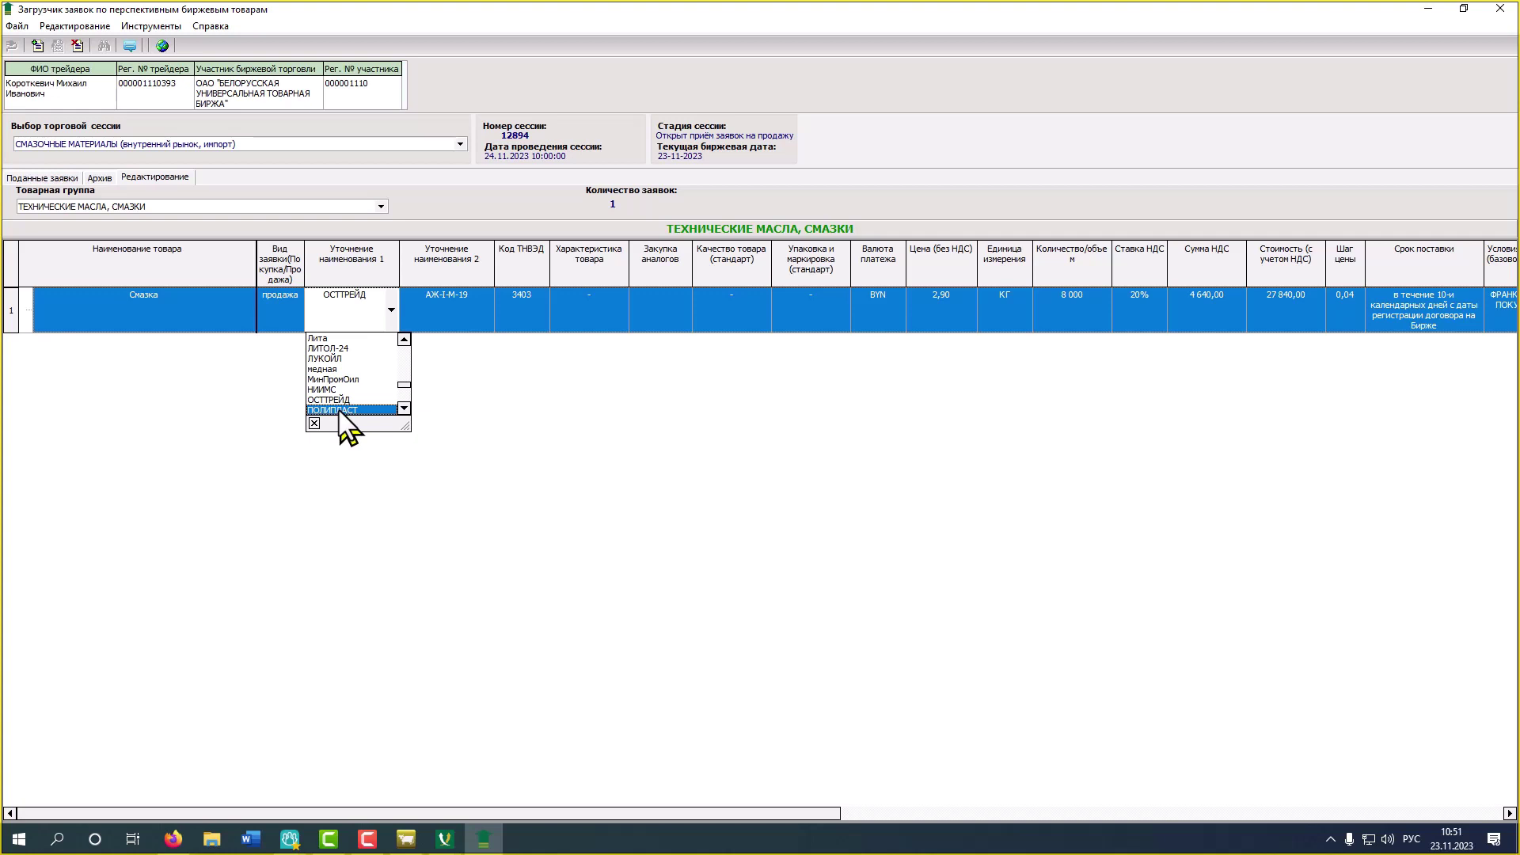
{"action": "left_click", "coordinate": [333, 359]}
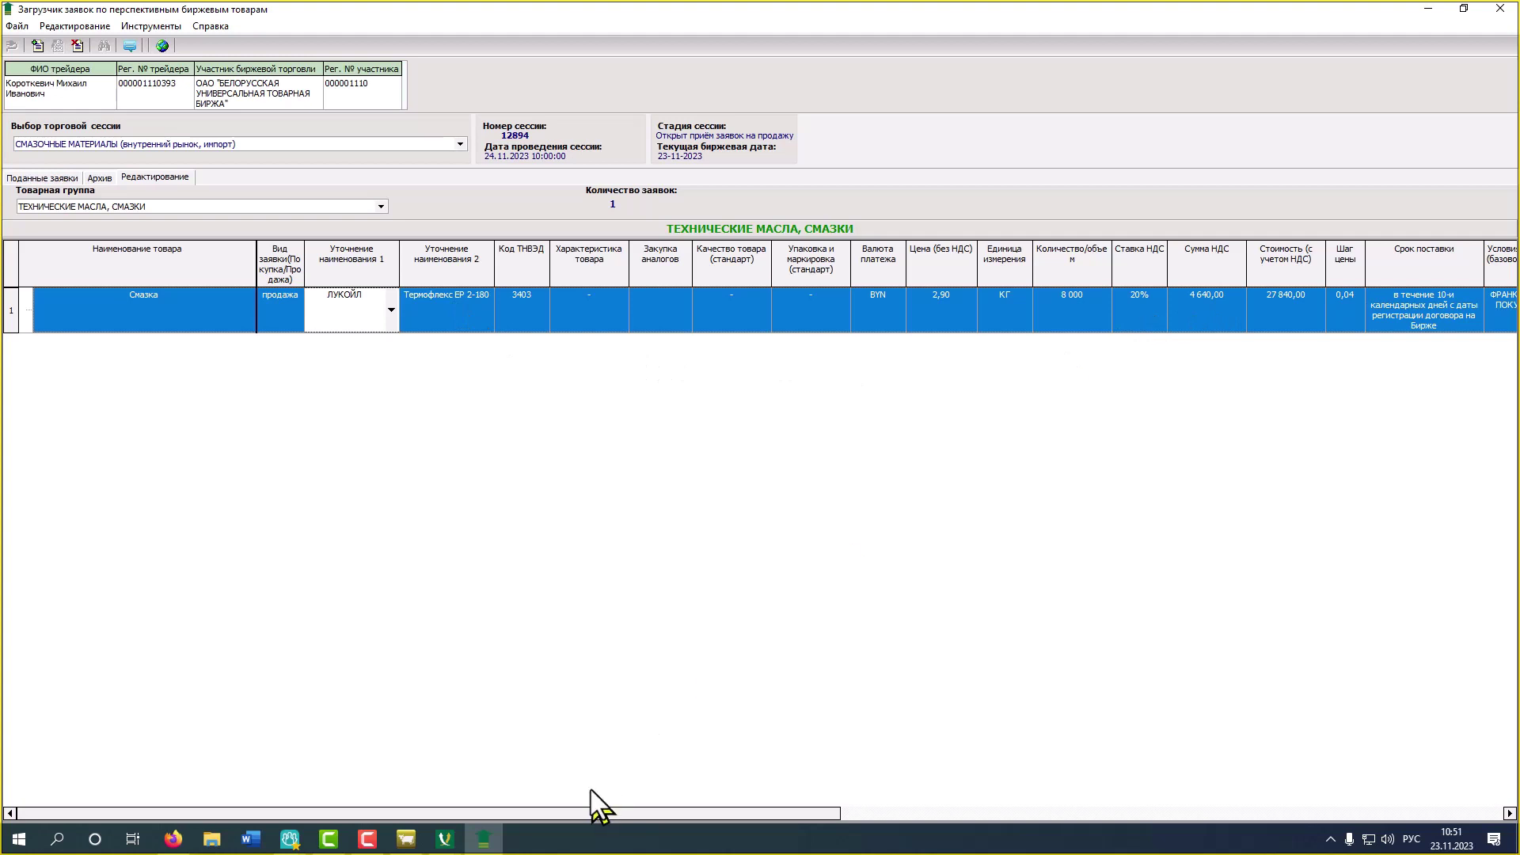
Clear the copied Смазка bid's Источник финансирования and delete its Дополнительные условия text
{"action": "left_click_drag", "start_coordinate": [614, 814], "coordinate": [1344, 745]}
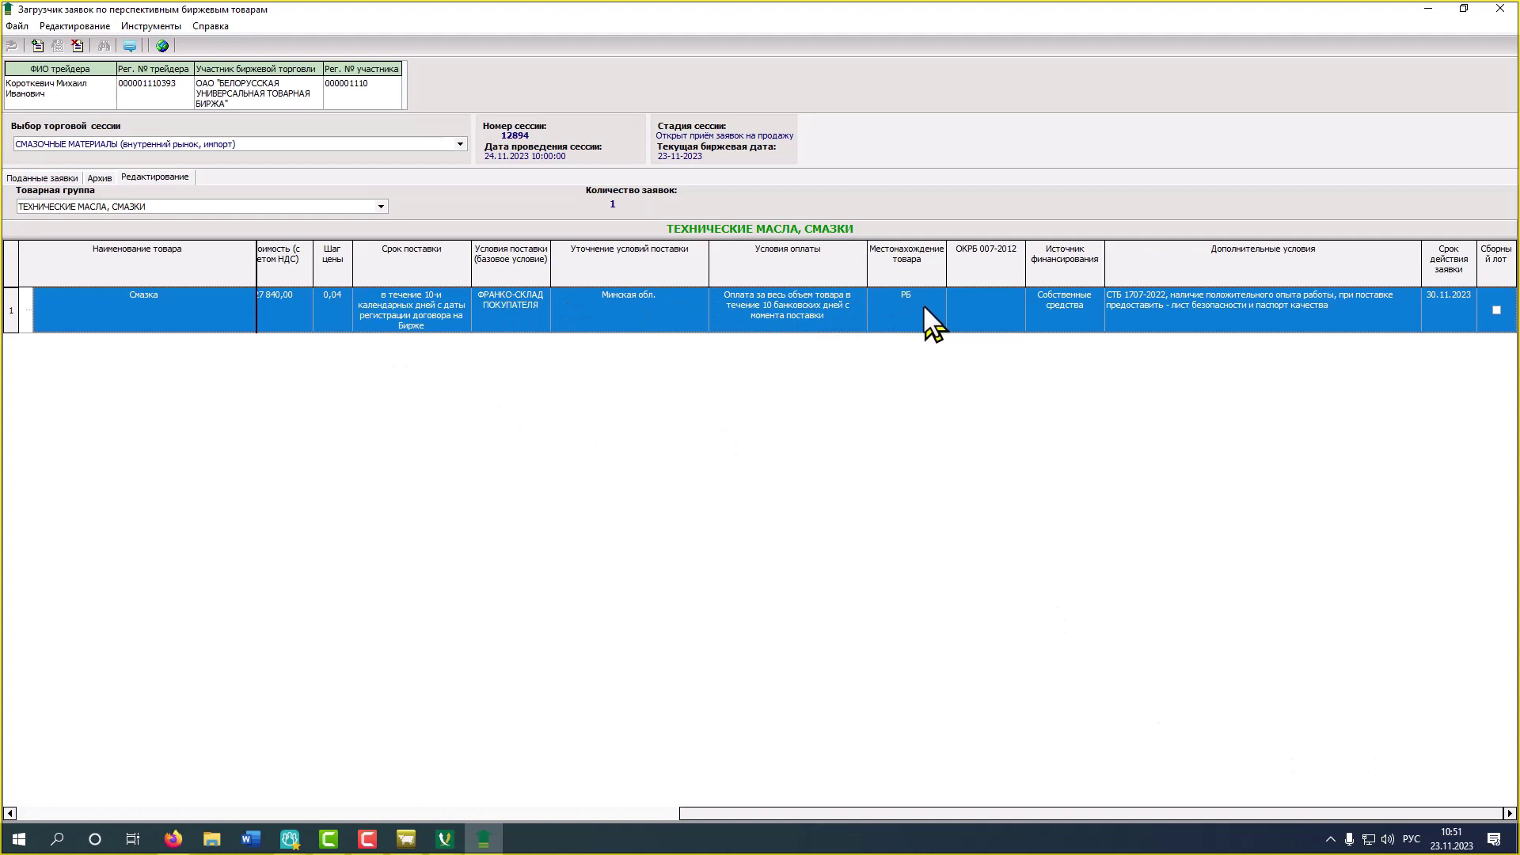
{"action": "left_click", "coordinate": [1049, 315]}
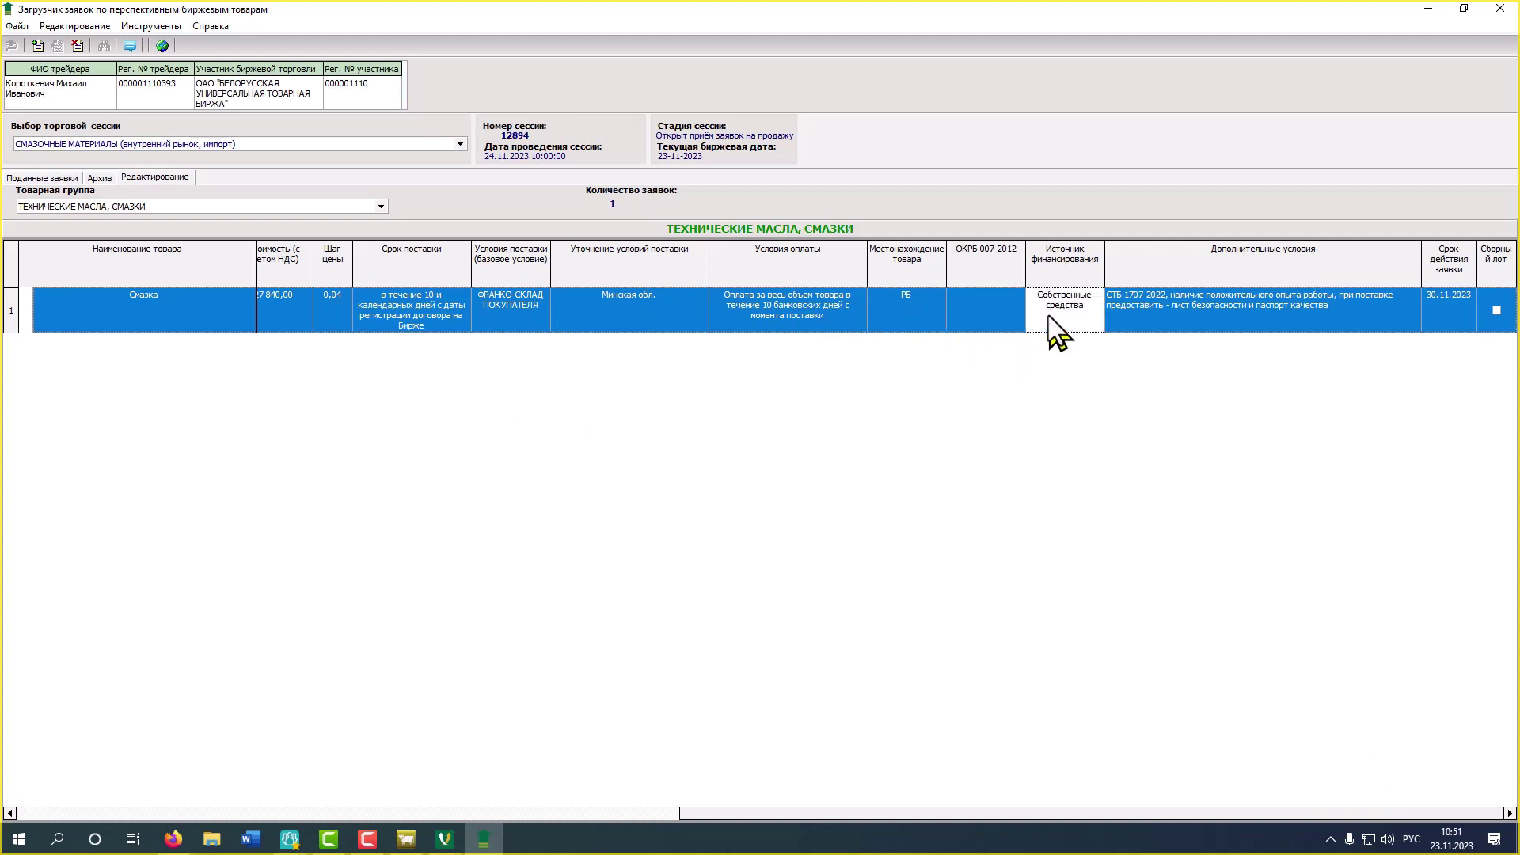
{"action": "left_click", "coordinate": [1049, 315]}
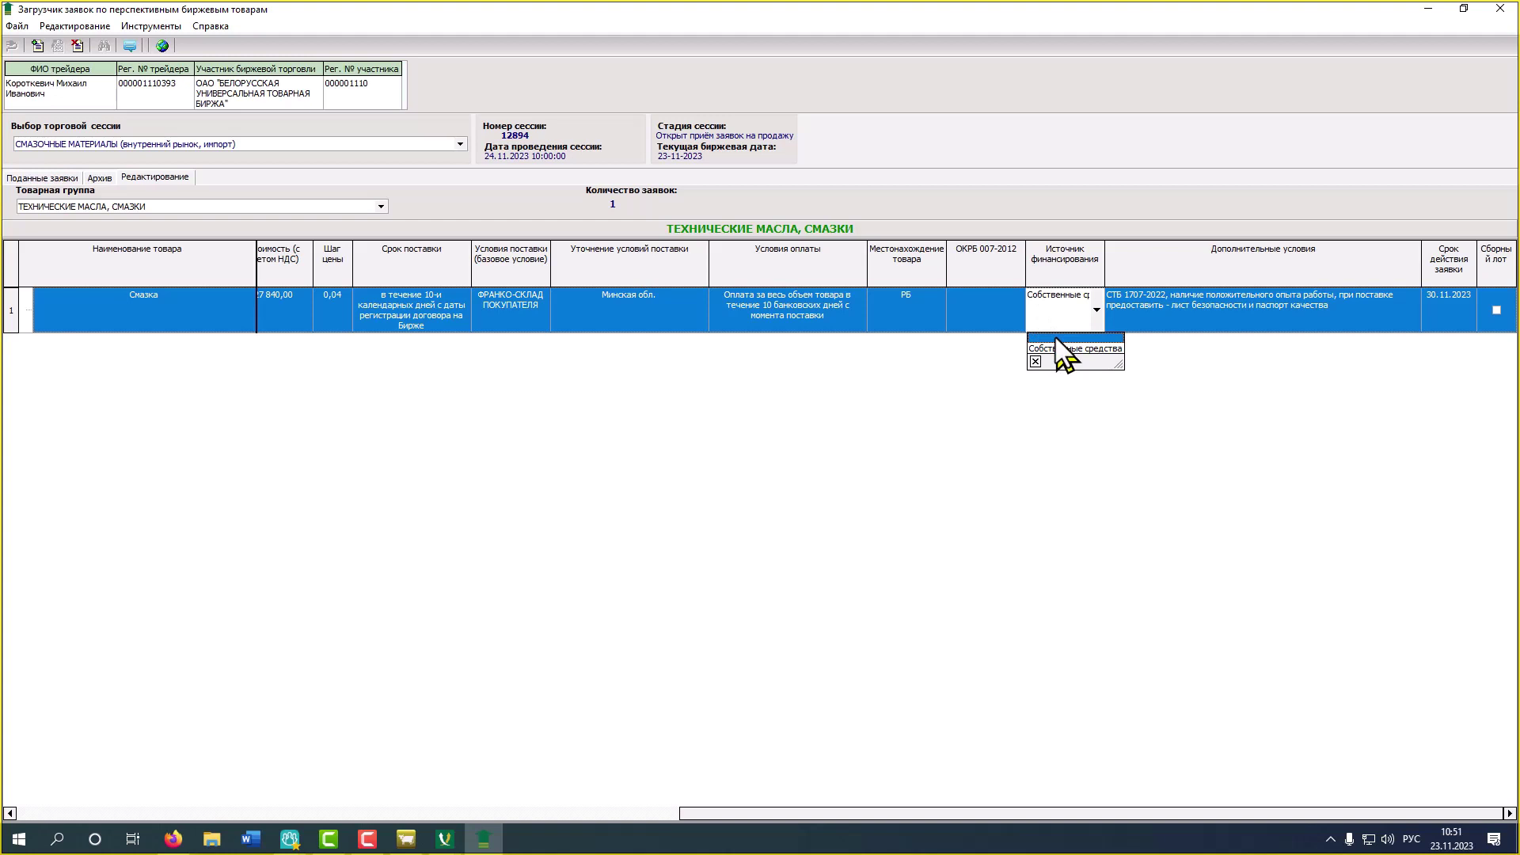
{"action": "left_click", "coordinate": [1055, 337]}
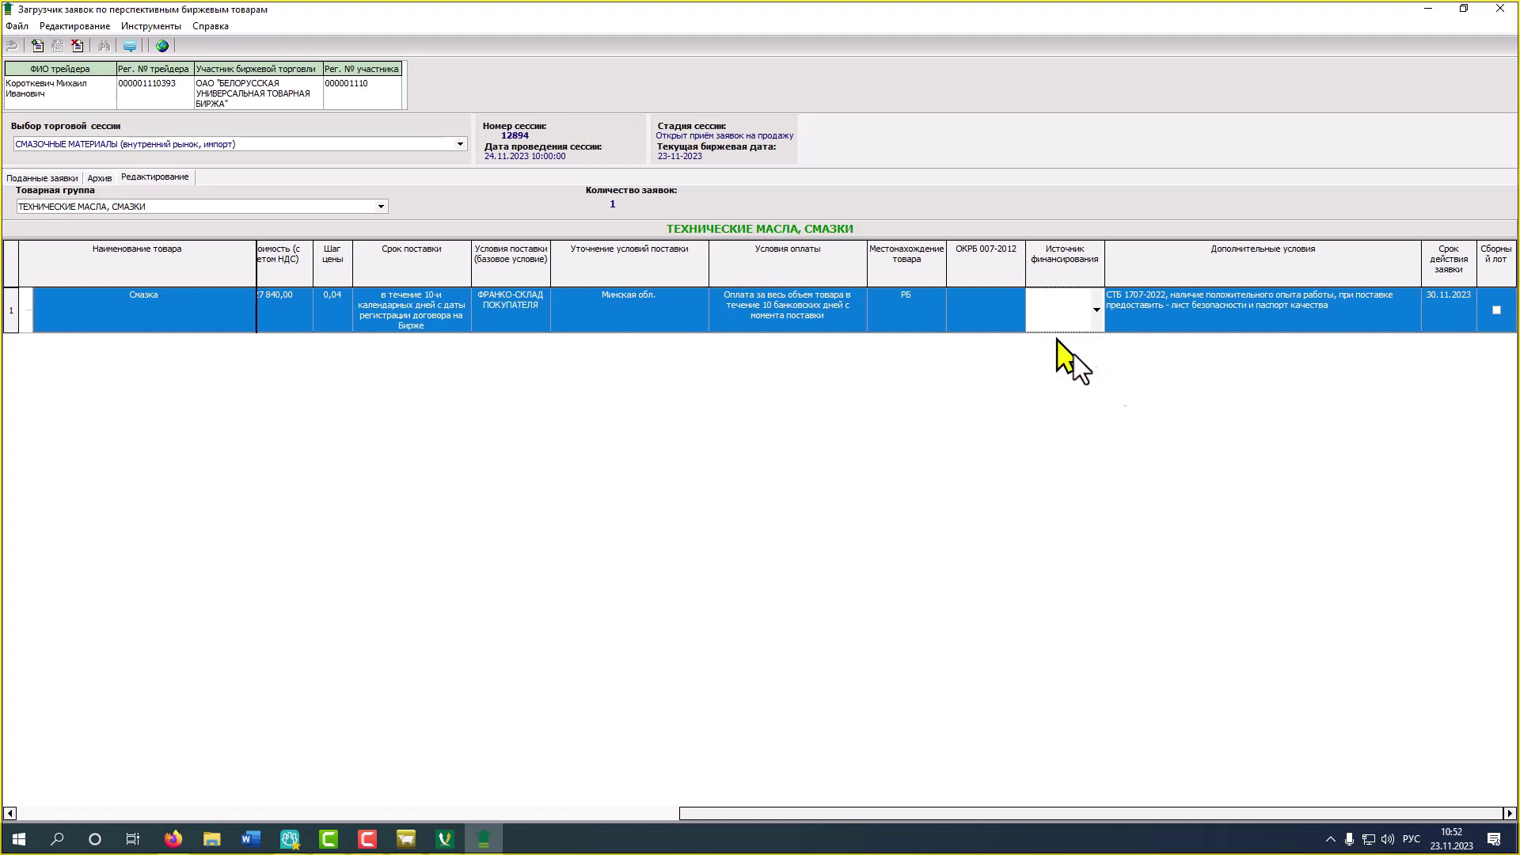
{"action": "left_click", "coordinate": [1351, 312]}
{"action": "left_click_drag", "start_coordinate": [1346, 304], "coordinate": [1110, 296]}
{"action": "key", "text": "BackSpace"}
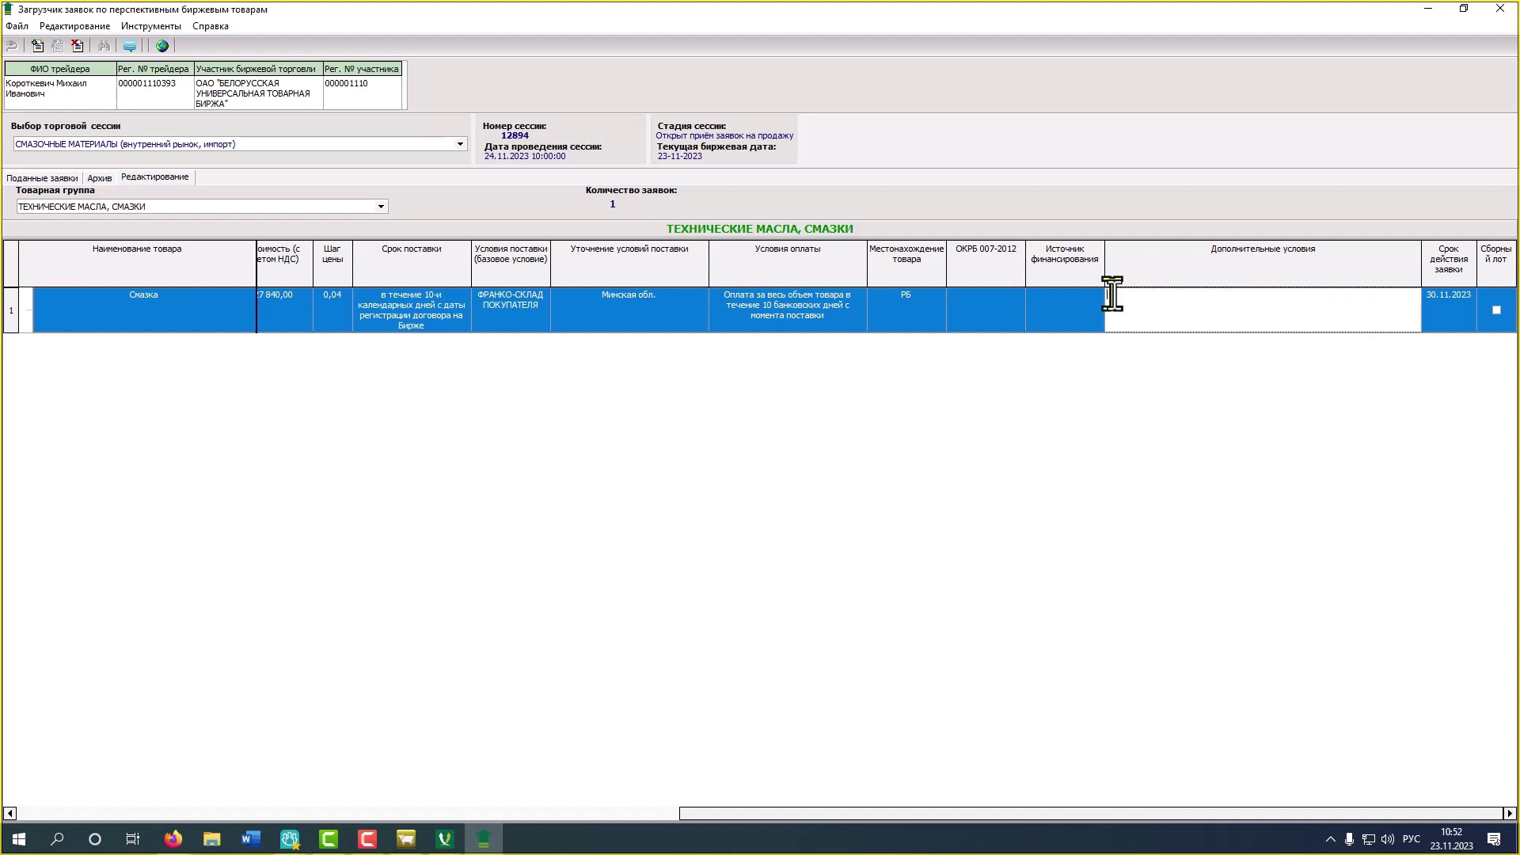
Set the Смазка bid's Срок действия заявки to 24.11.2023
{"action": "left_click", "coordinate": [1459, 311]}
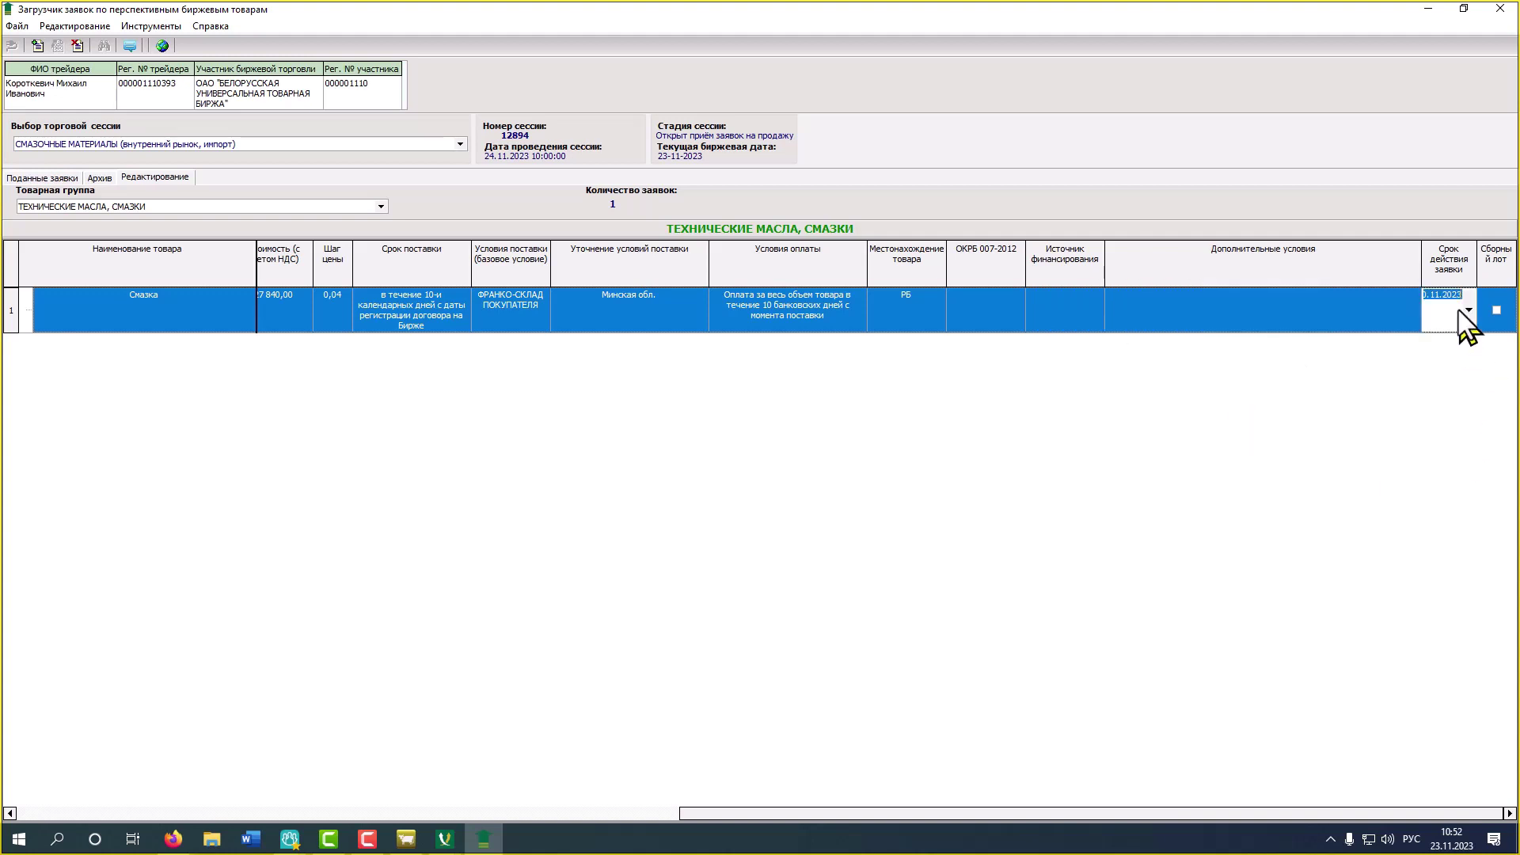
{"action": "left_click", "coordinate": [1469, 310]}
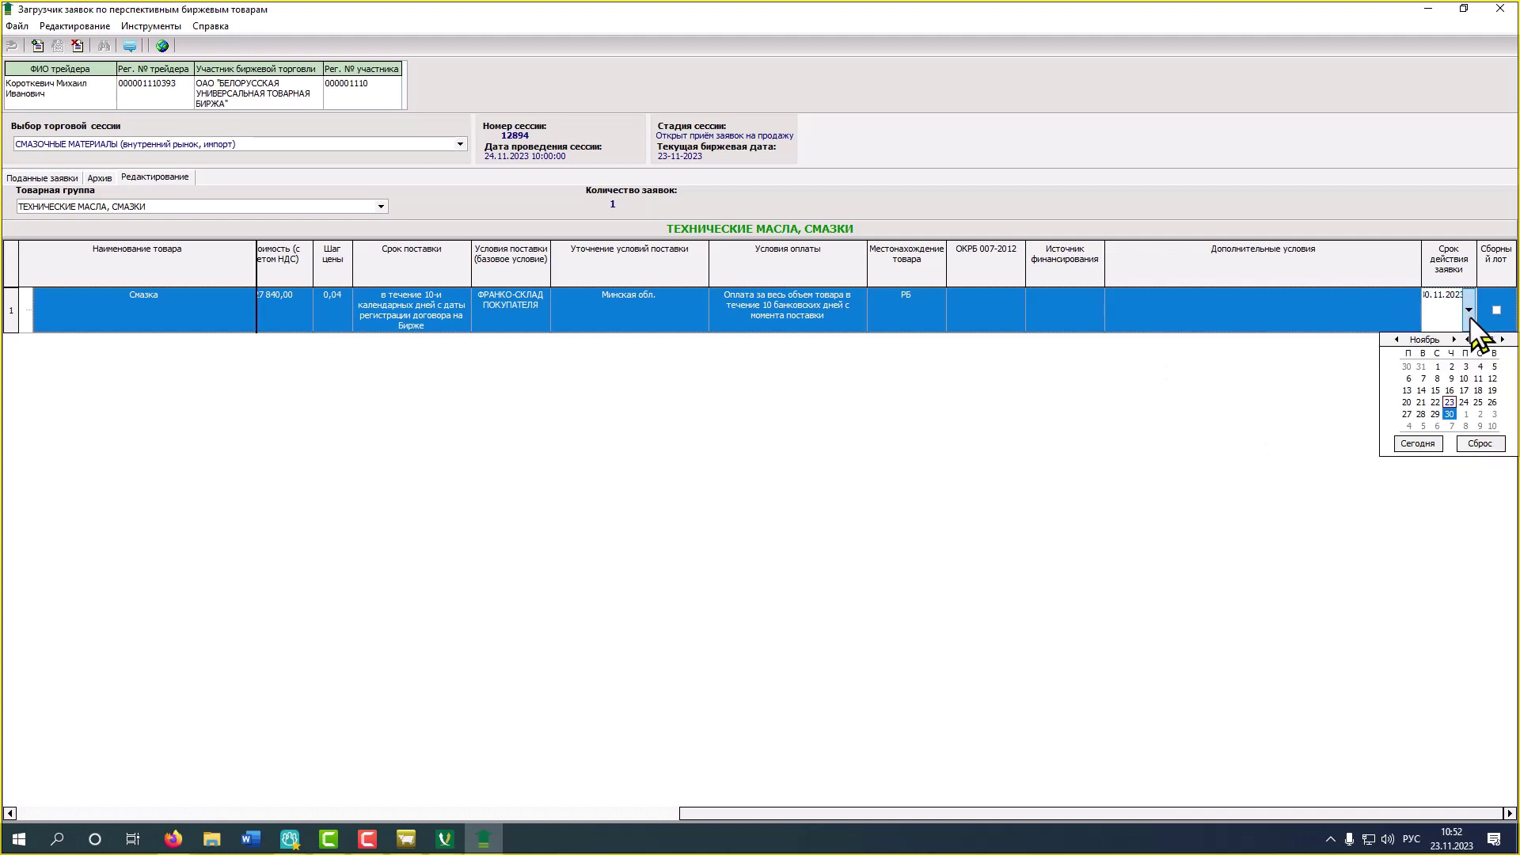
{"action": "left_click", "coordinate": [1464, 402]}
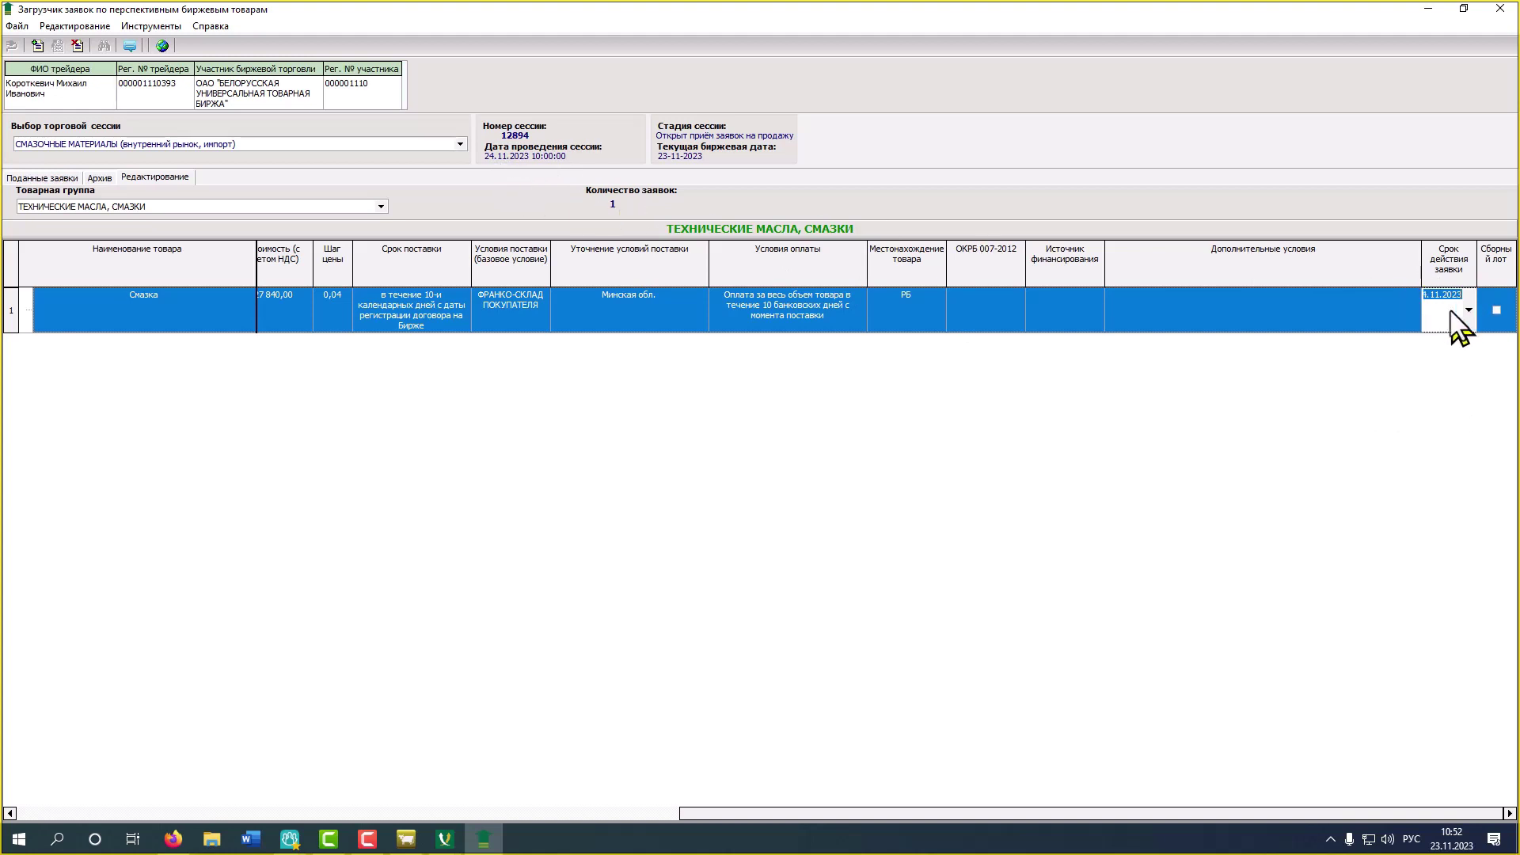
Start submitting the edited Смазка sale bid to the trading session, but decline the confirmation
{"action": "left_click_drag", "start_coordinate": [931, 811], "coordinate": [92, 824]}
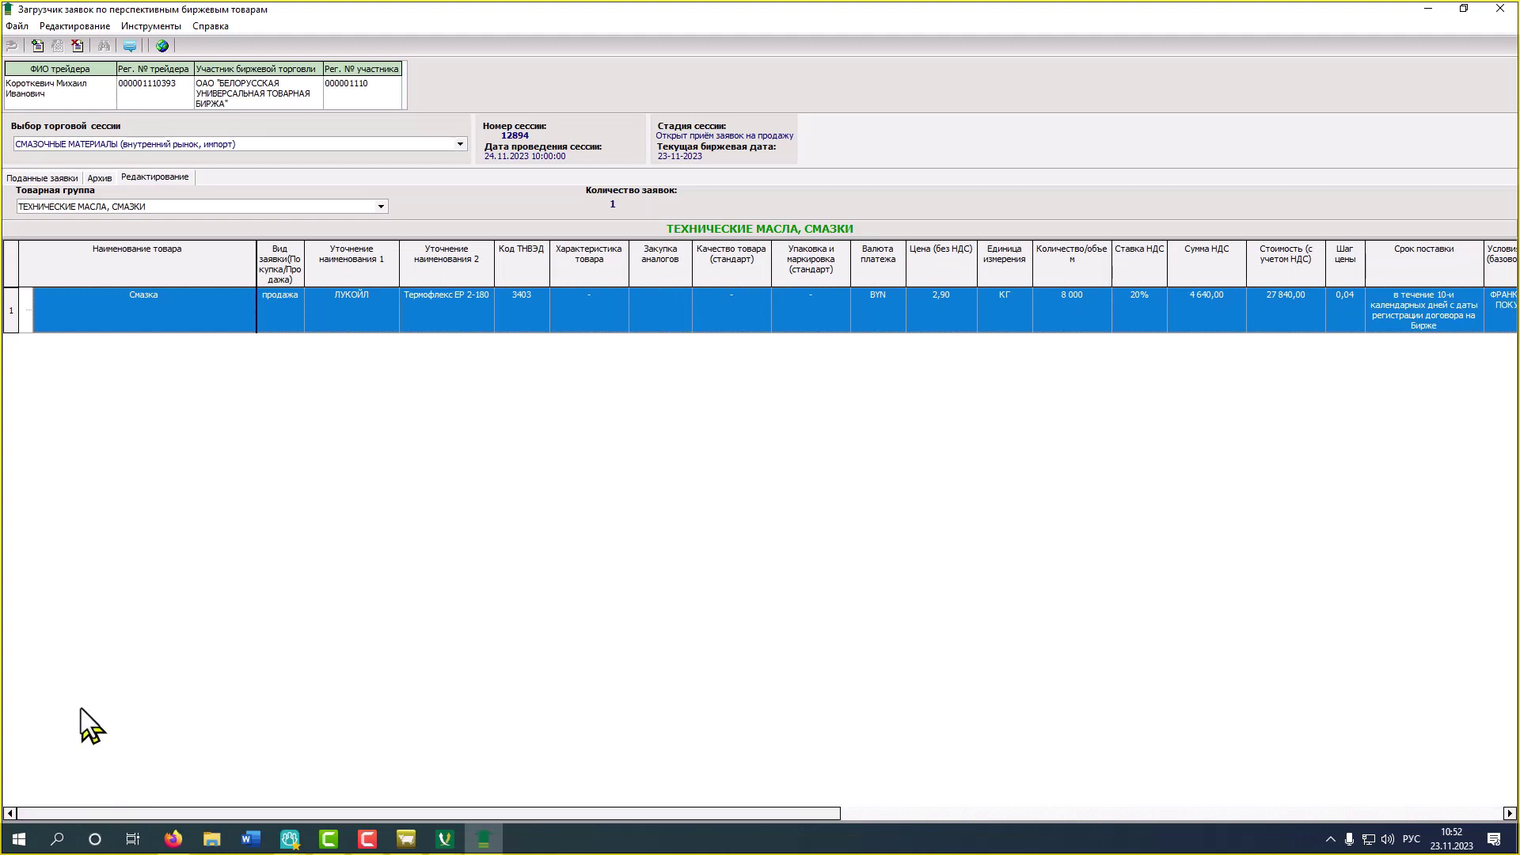
{"action": "left_click", "coordinate": [161, 46]}
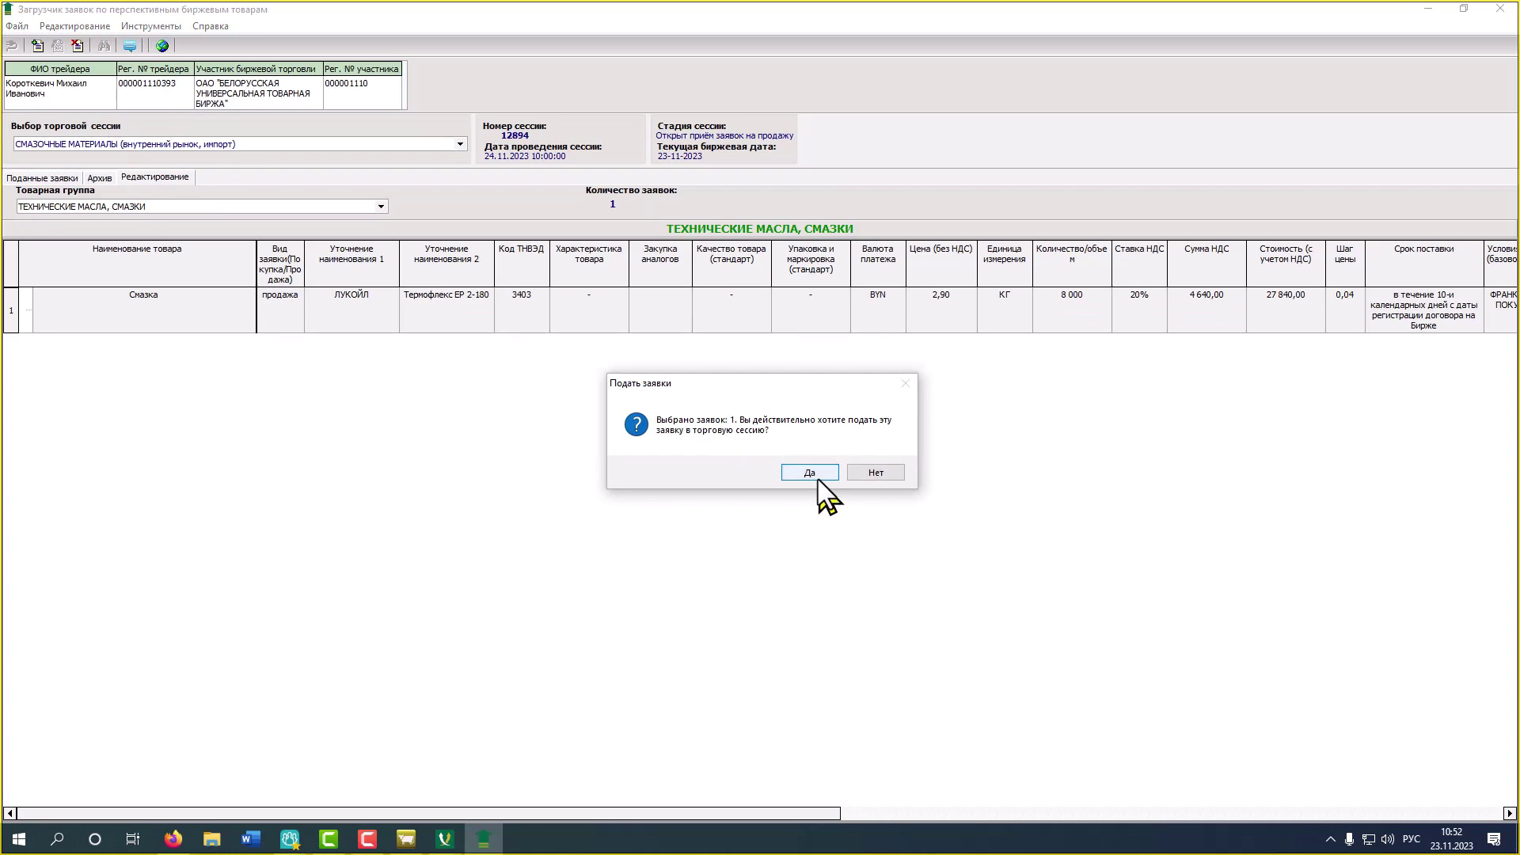
{"action": "left_click", "coordinate": [876, 475]}
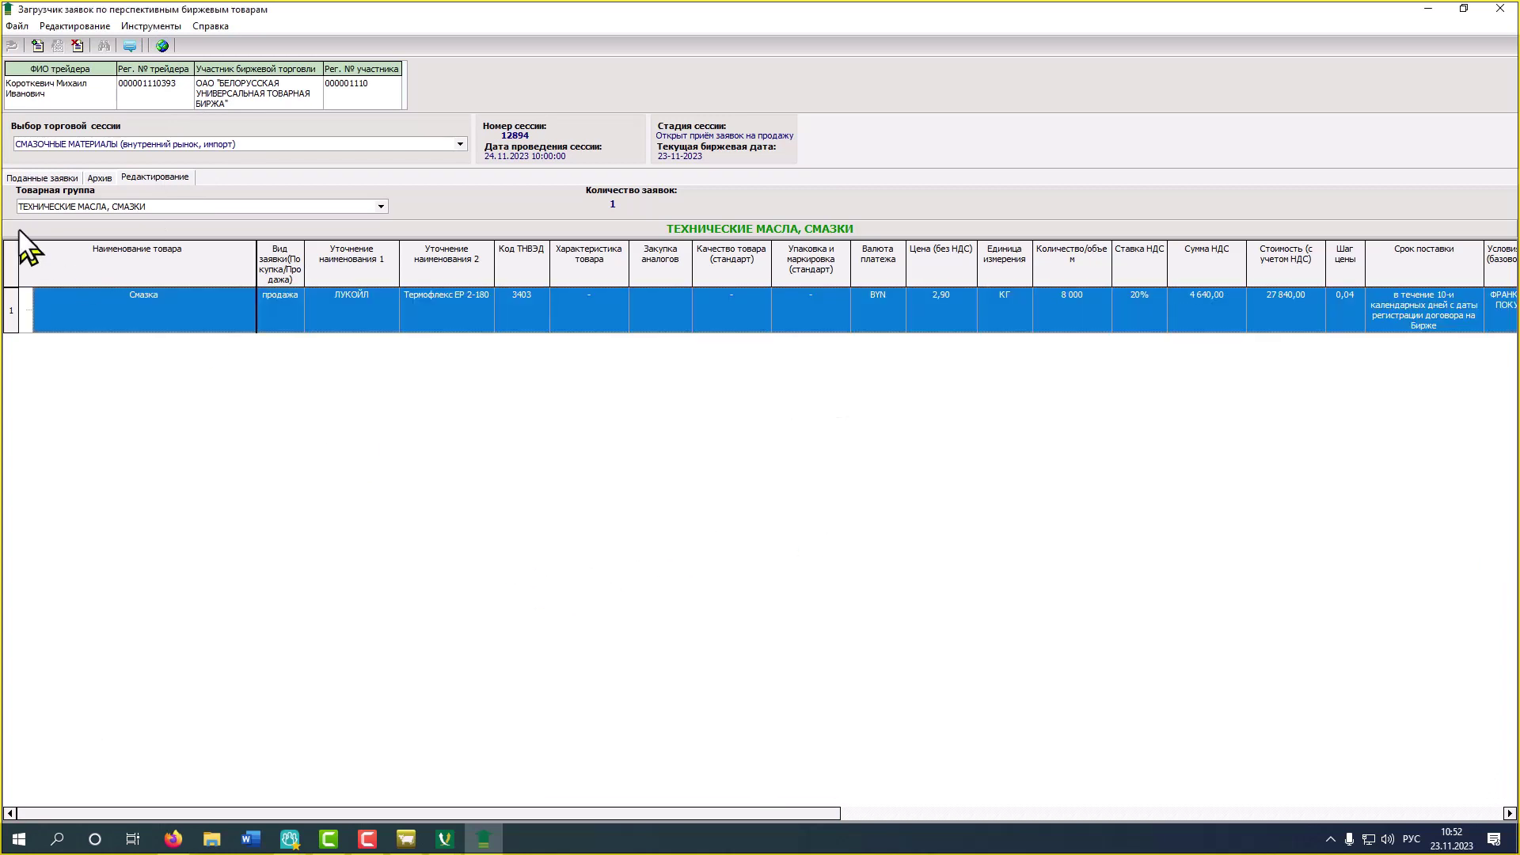
Return to the session's submitted purchase bids and select the lot 2 Смазка bid
{"action": "left_click", "coordinate": [42, 177]}
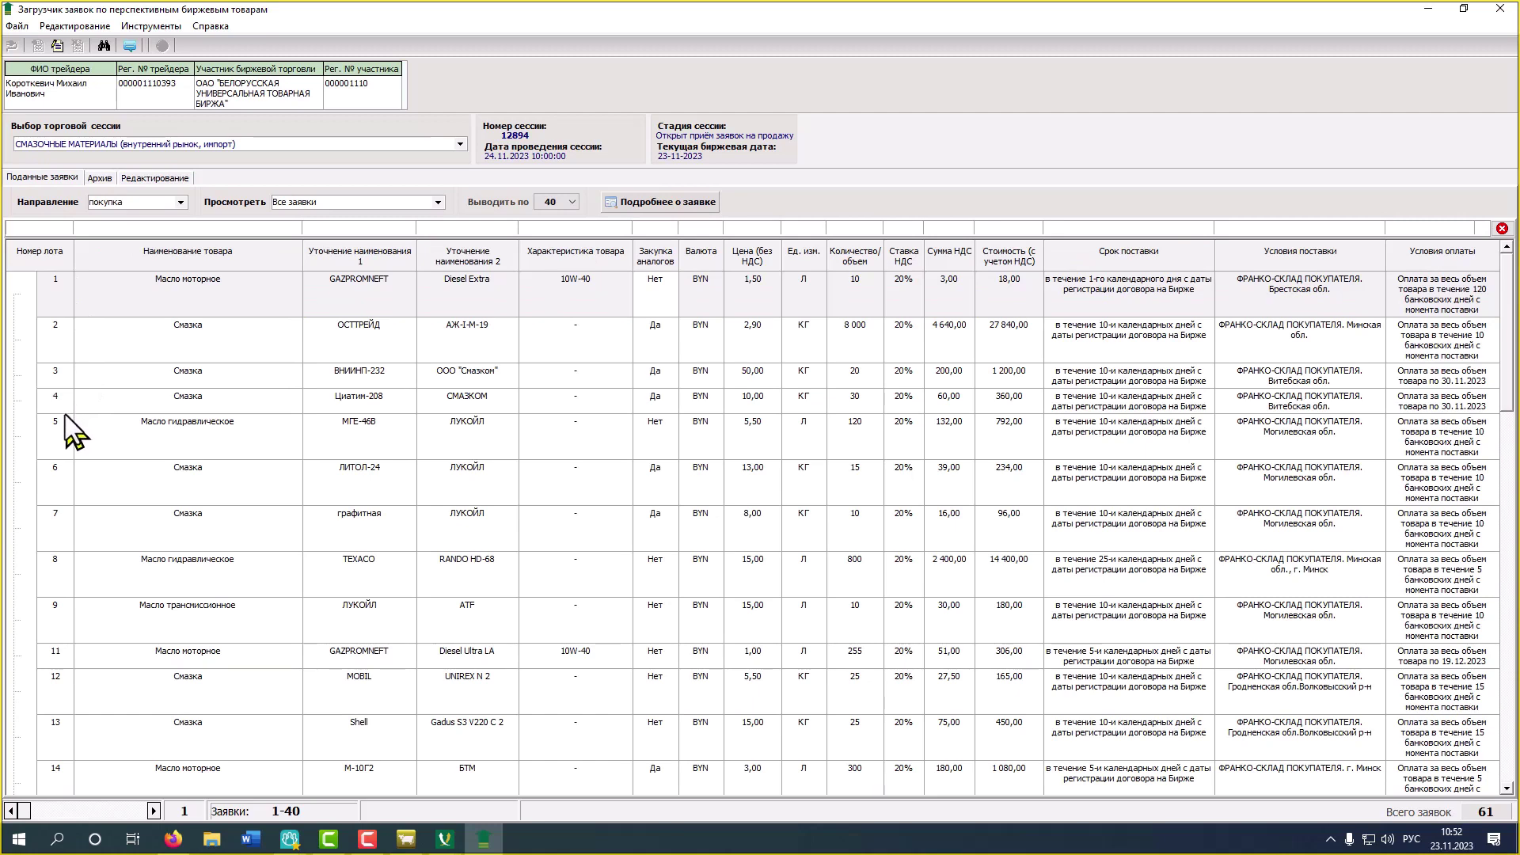
{"action": "left_click", "coordinate": [50, 346]}
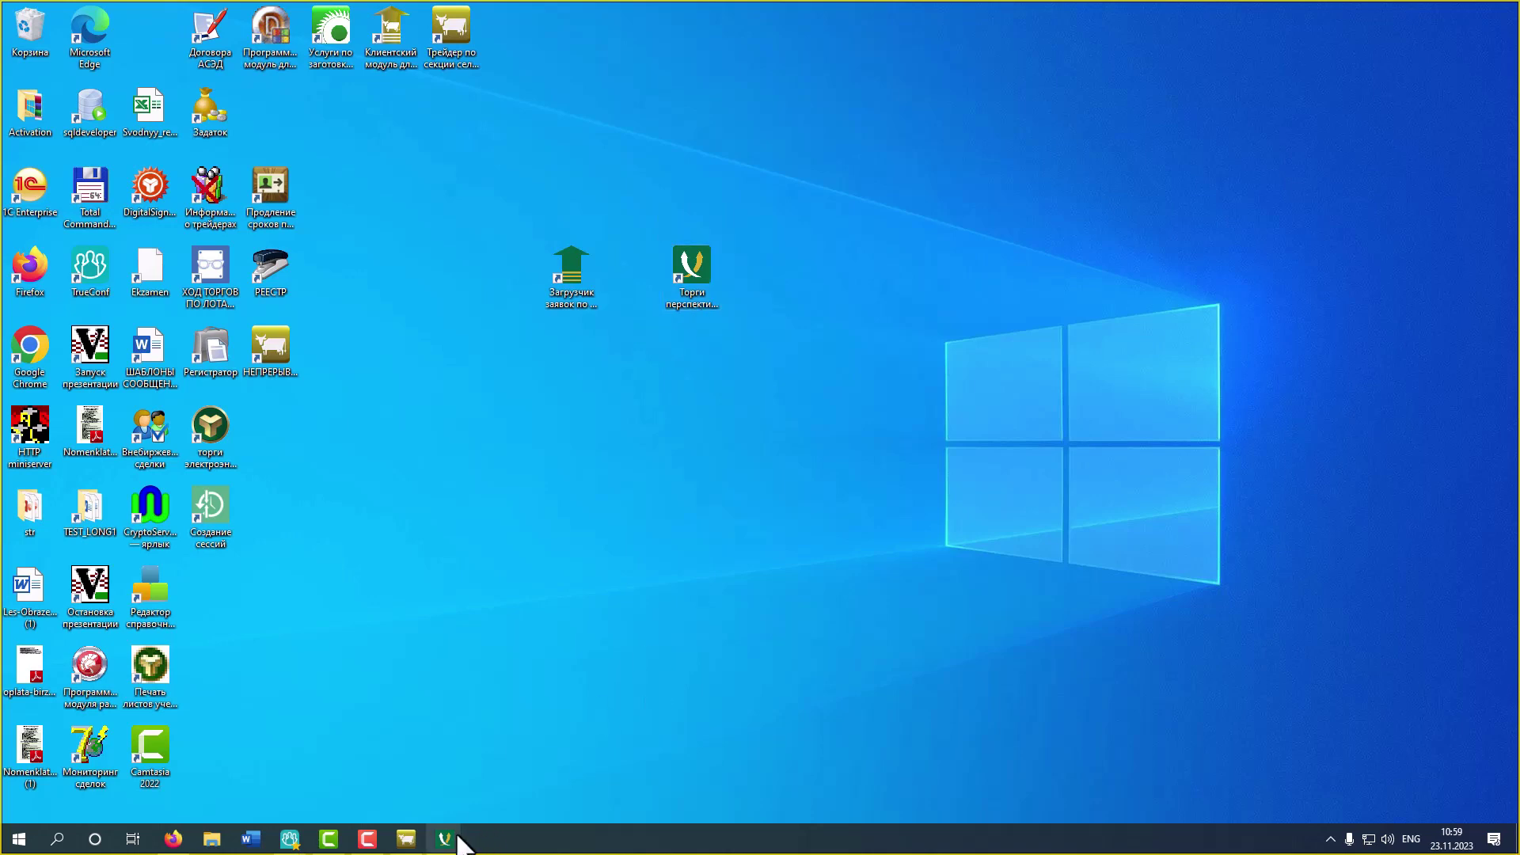
Switch to the running OILTRADER trading application
{"action": "mouse_move", "coordinate": [452, 845]}
{"action": "left_click", "coordinate": [288, 795]}
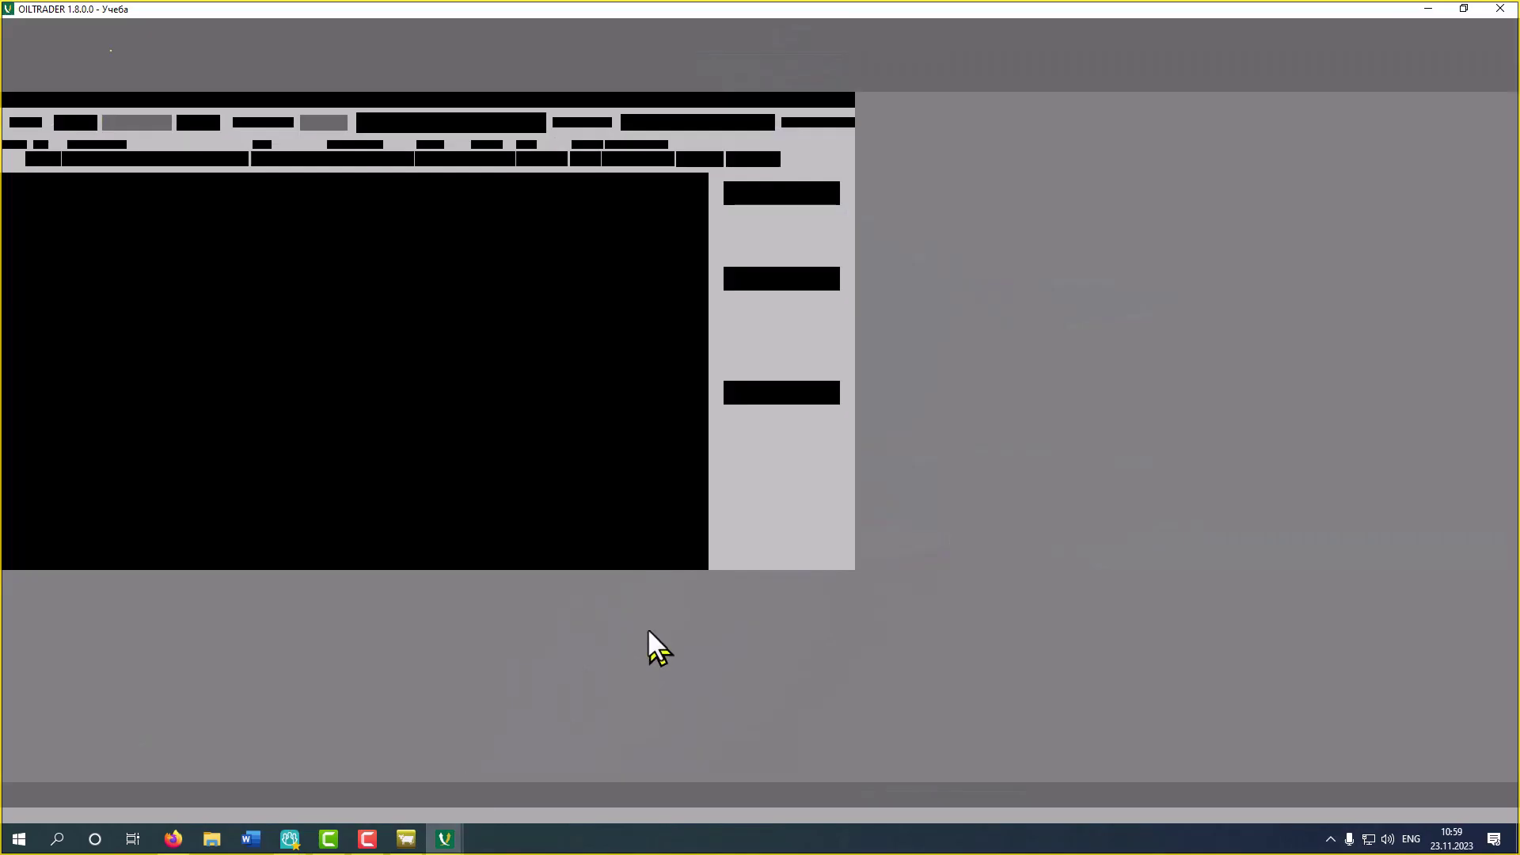